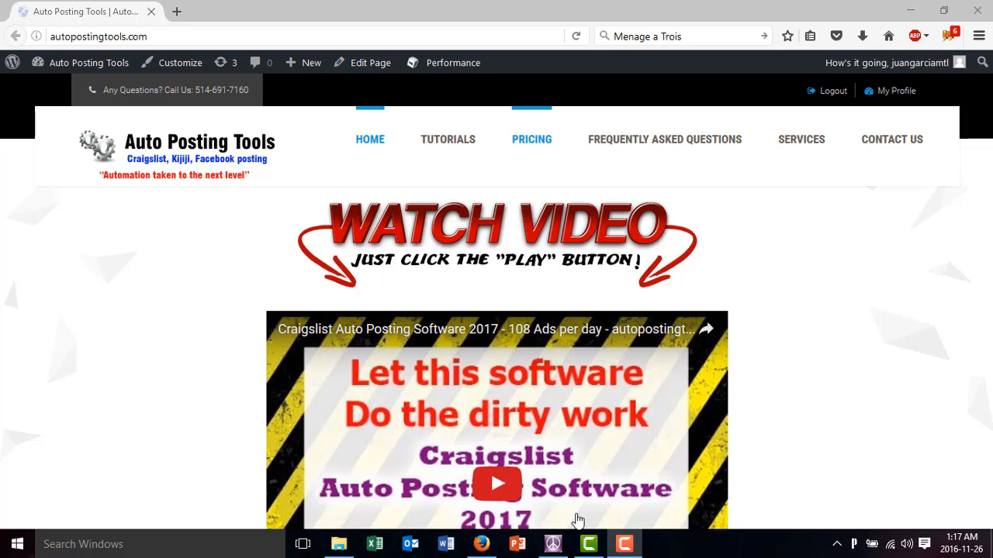
# Switch to the Auto Posting Tools program and examine the Craigslist account, proxy and campaign settings on the Information page
pyautogui.click(553, 545)
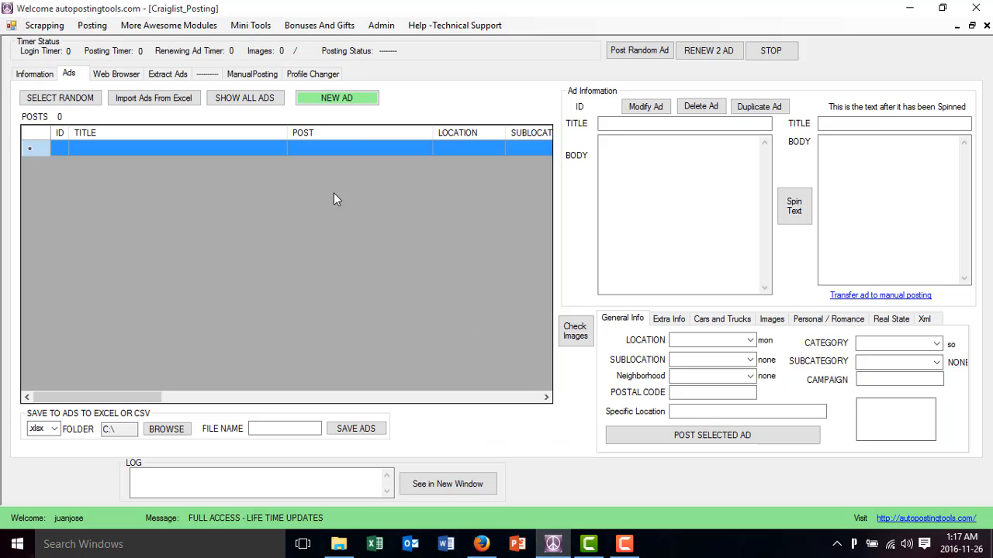
pyautogui.click(45, 74)
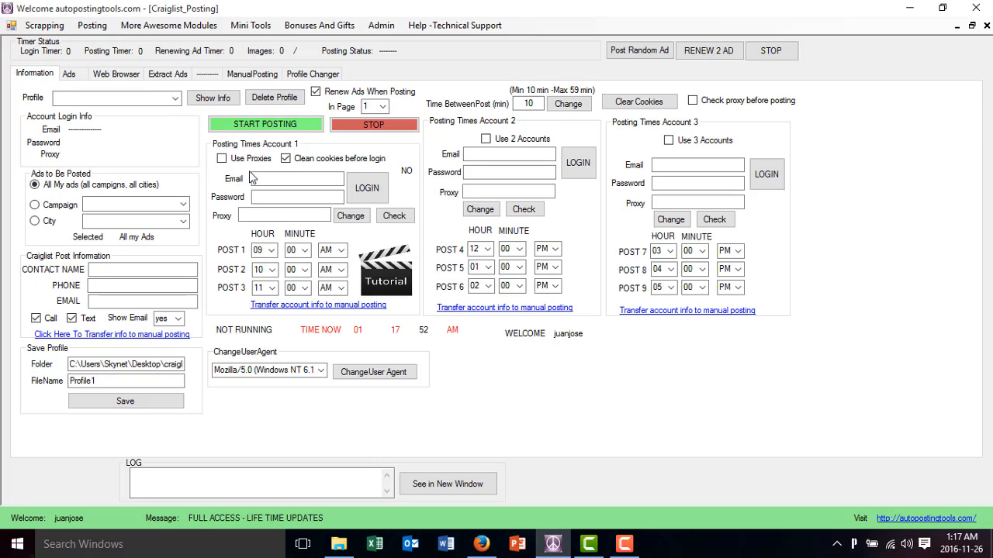
pyautogui.click(93, 26)
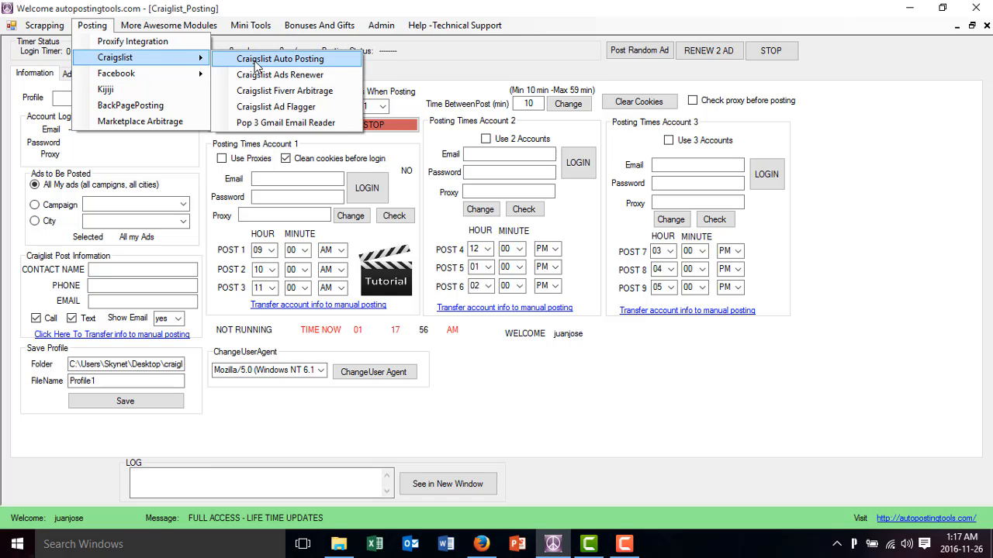
pyautogui.click(153, 179)
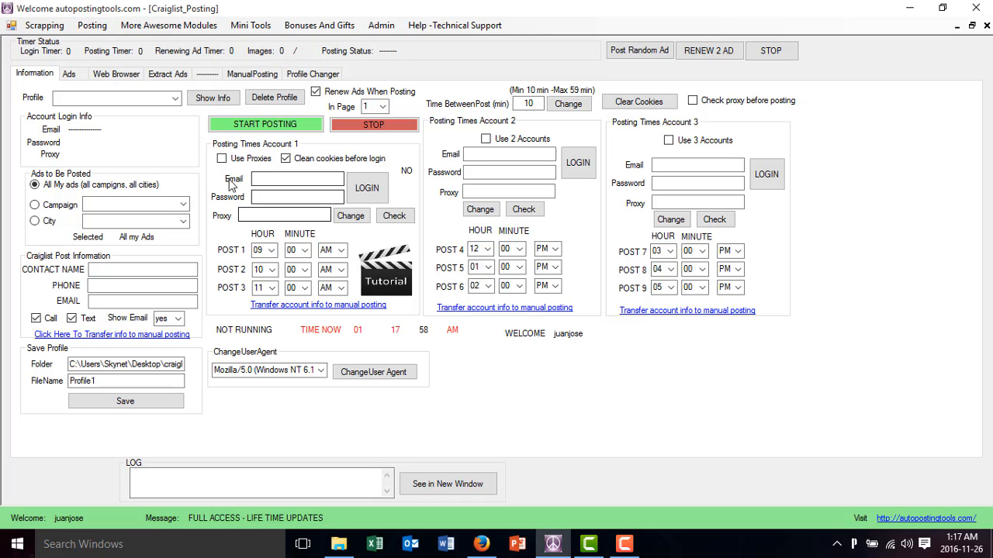
pyautogui.click(270, 212)
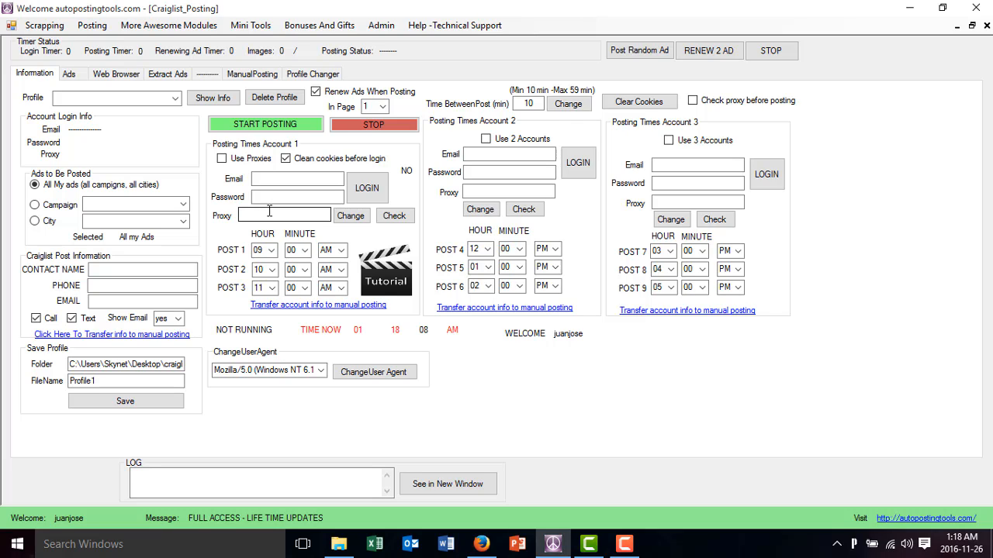
pyautogui.click(271, 181)
pyautogui.click(267, 215)
pyautogui.click(183, 206)
pyautogui.click(183, 206)
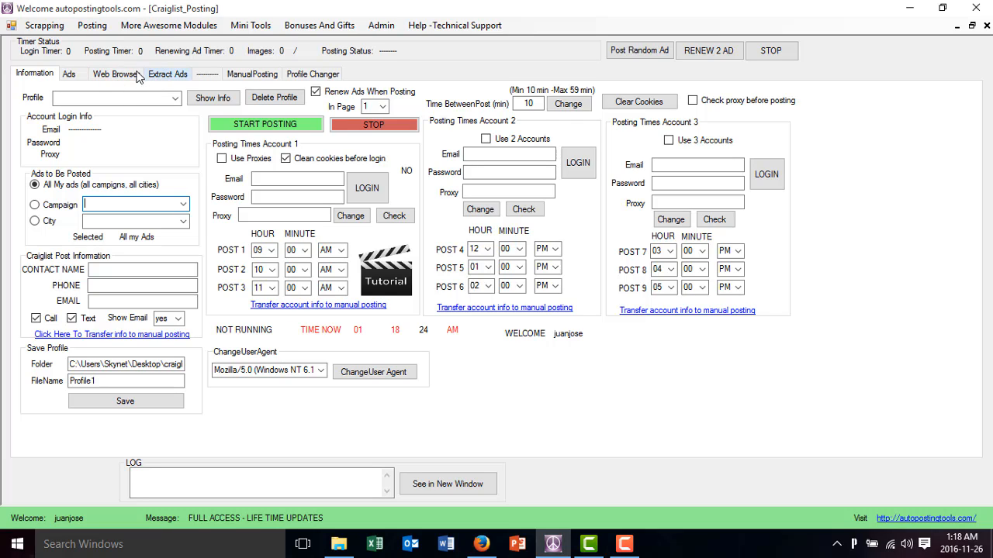
# Start a new ad and remove the existing COMPUTER REPAIR and WEB DESIGN campaigns from its campaign list
pyautogui.click(70, 76)
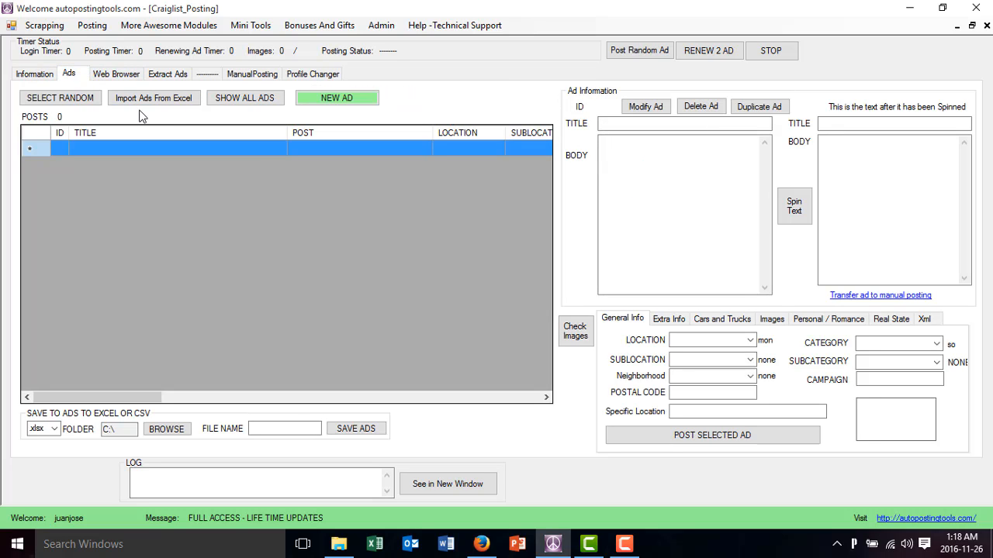
pyautogui.click(329, 104)
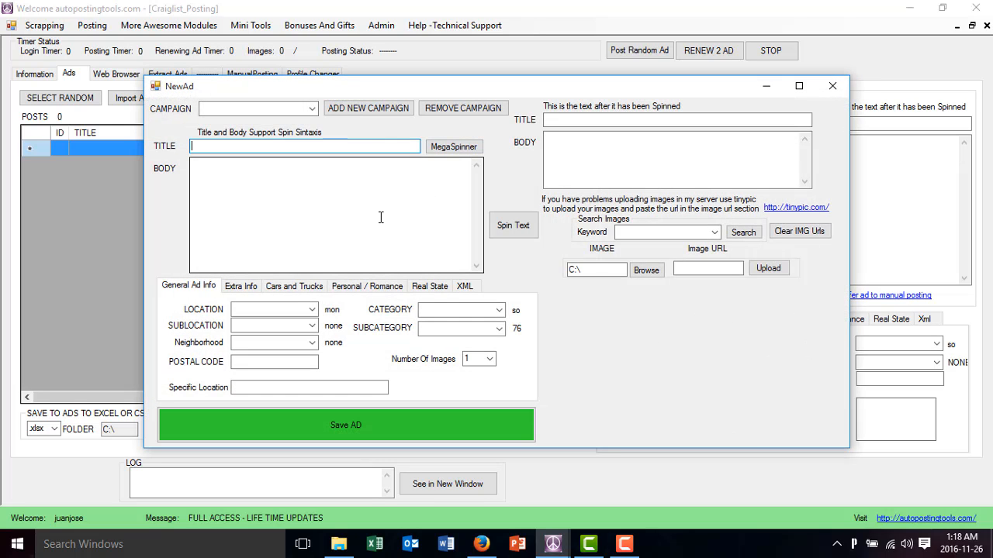
pyautogui.click(312, 108)
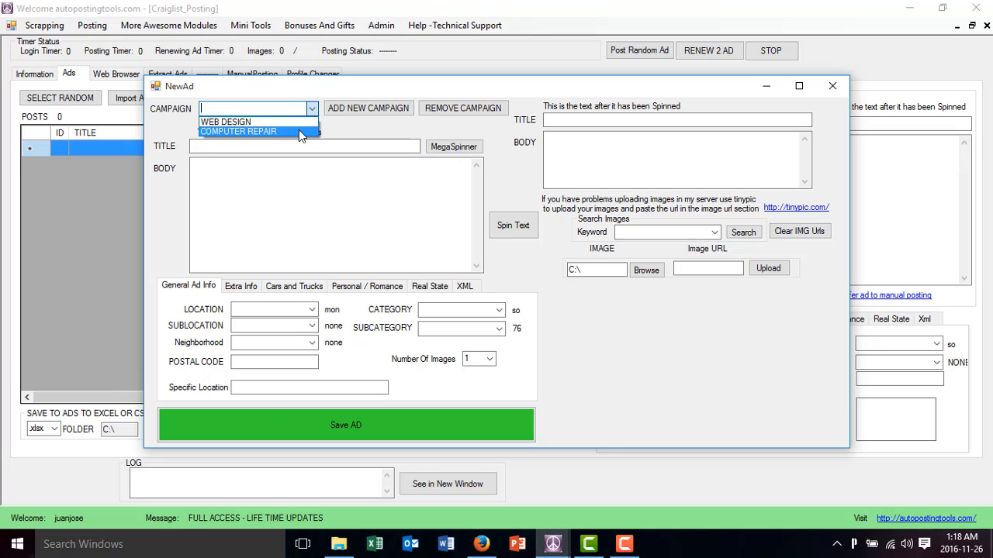
pyautogui.click(298, 130)
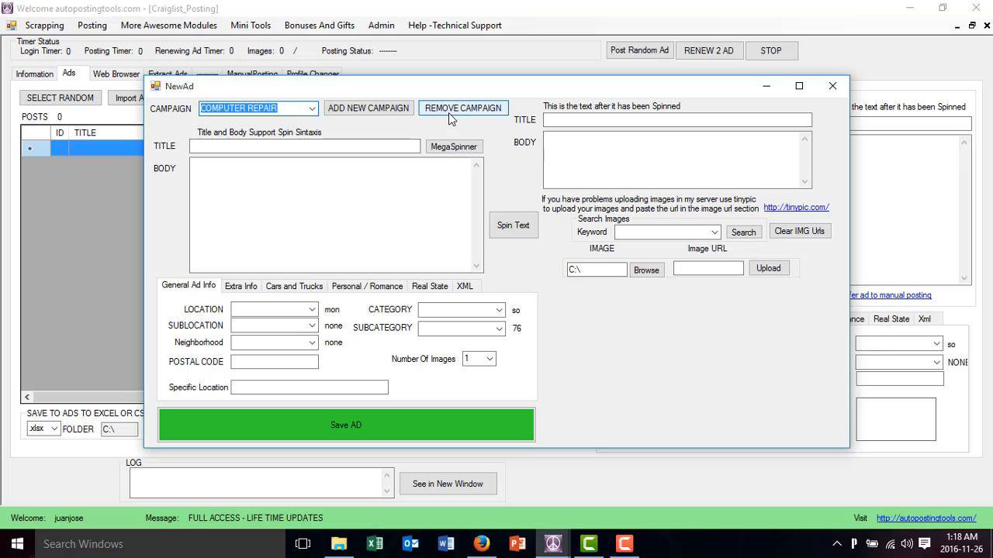
pyautogui.click(453, 113)
pyautogui.click(312, 109)
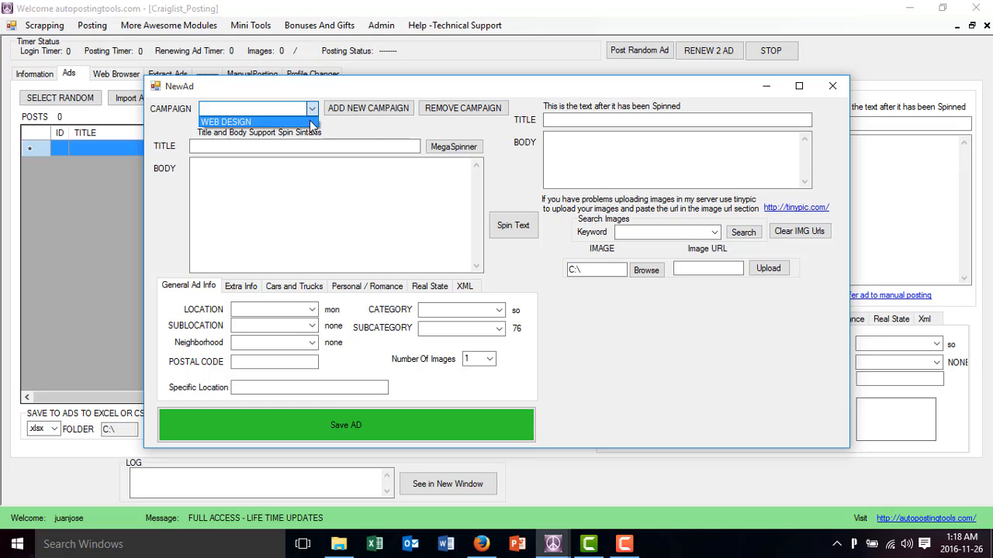
pyautogui.click(309, 119)
pyautogui.click(446, 113)
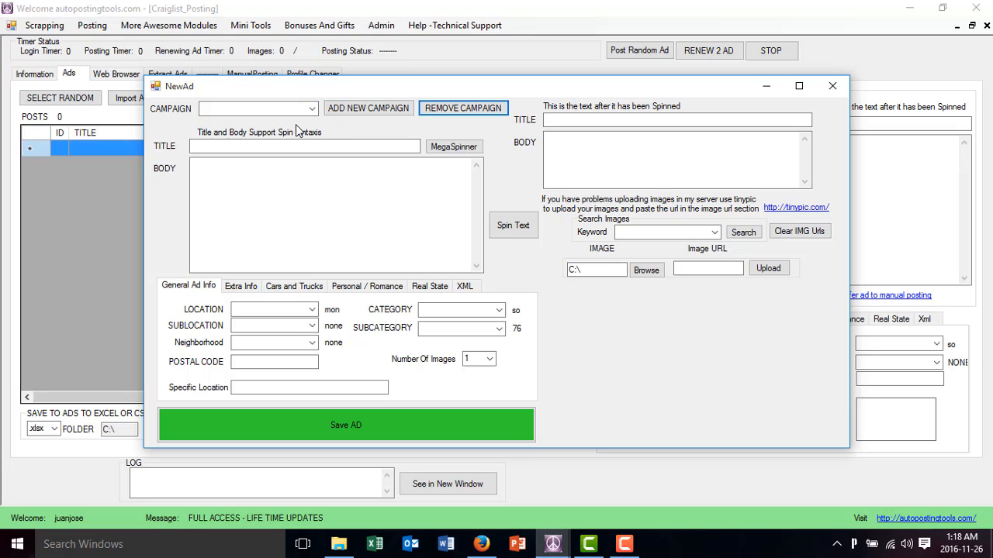
pyautogui.click(313, 110)
pyautogui.click(314, 112)
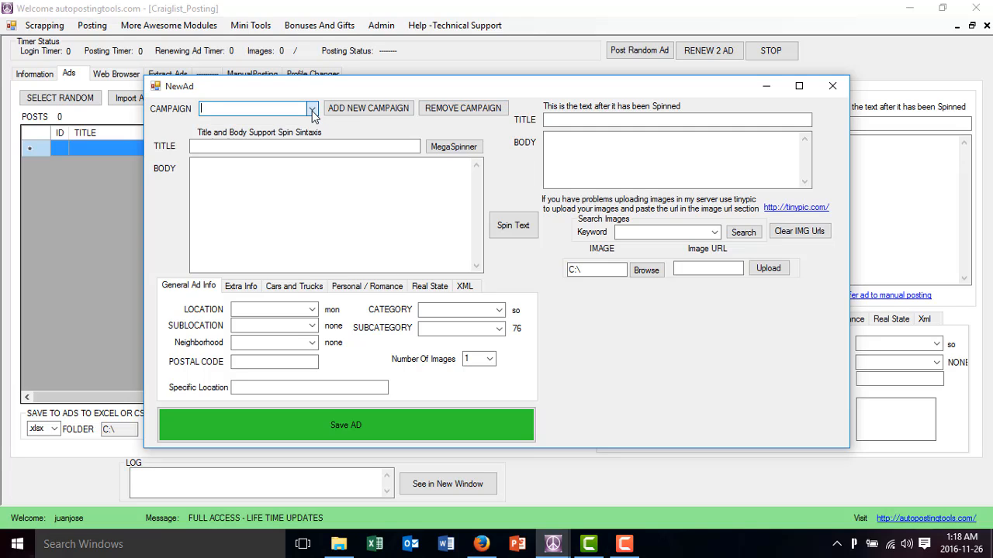
# Add a new Craigslist campaign named New York
pyautogui.click(353, 113)
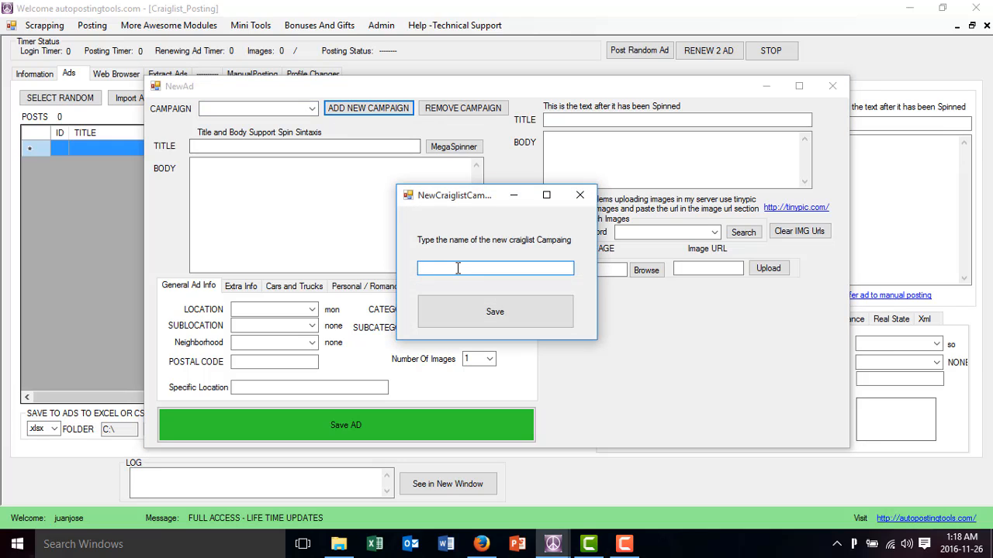
pyautogui.write('New York')
pyautogui.click(489, 314)
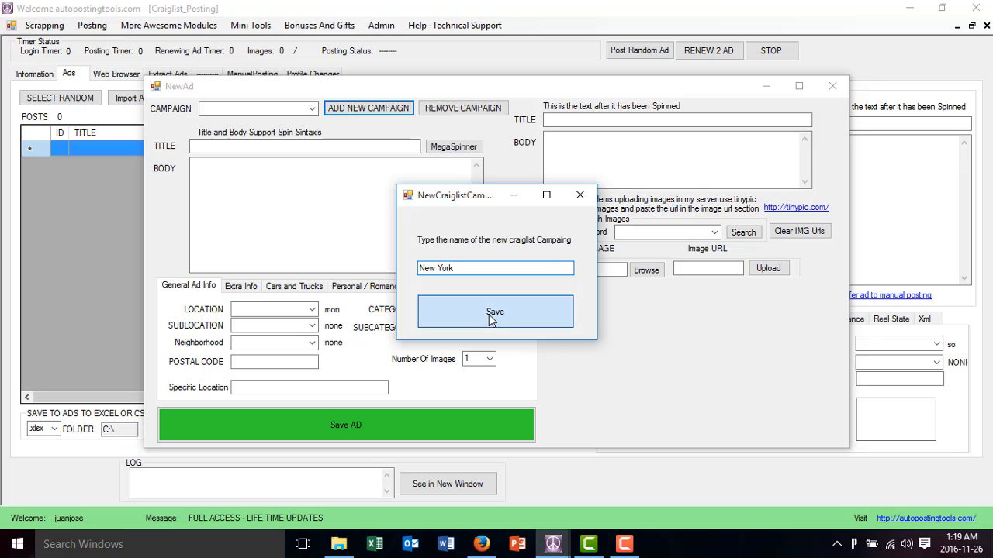
pyautogui.click(552, 316)
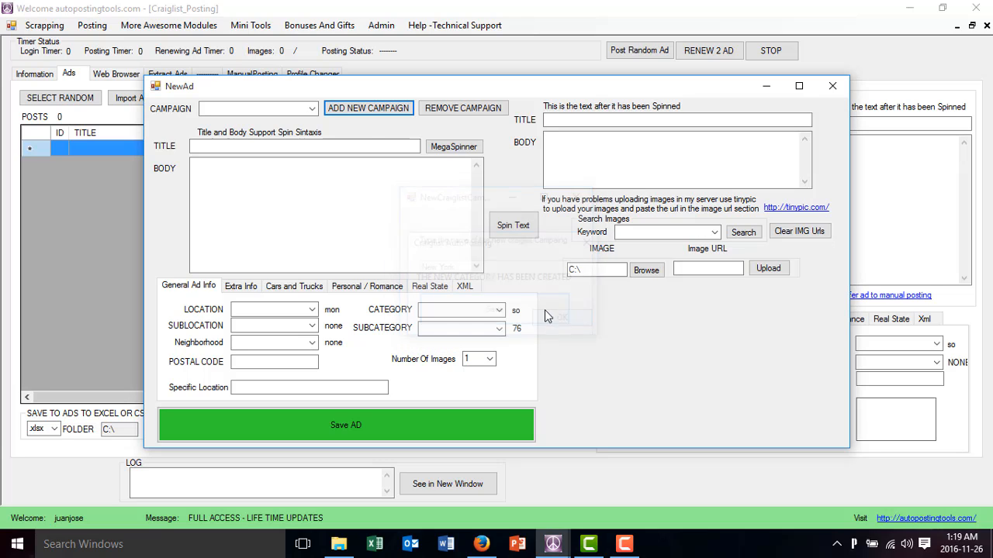
# Add a new Craigslist campaign named Los Angeles
pyautogui.click(341, 108)
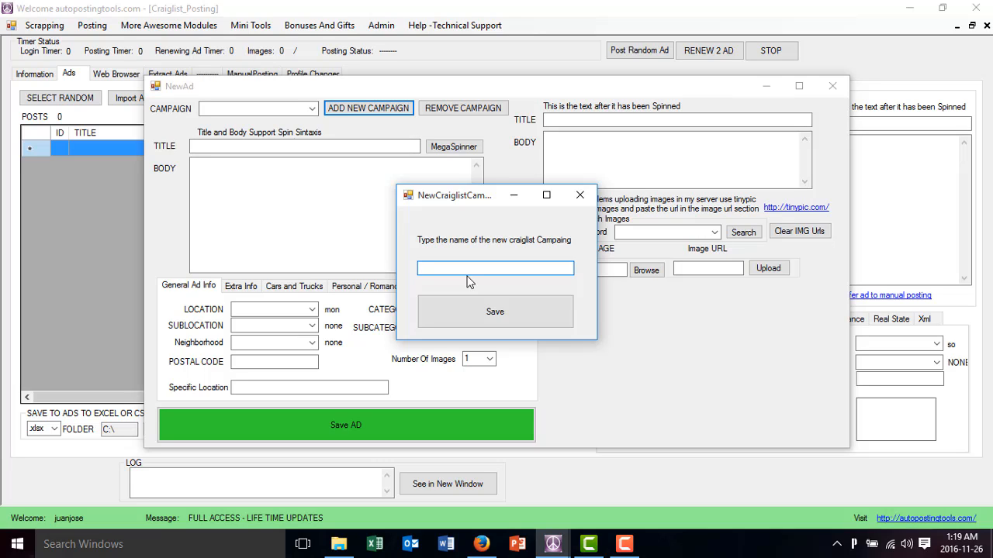
pyautogui.write('Los Angeles')
pyautogui.click(501, 314)
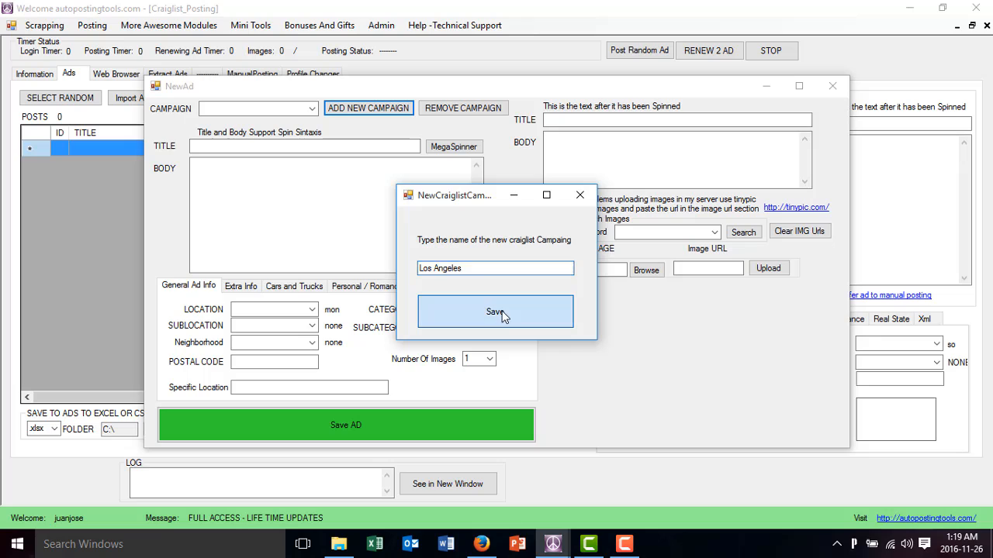
pyautogui.click(560, 319)
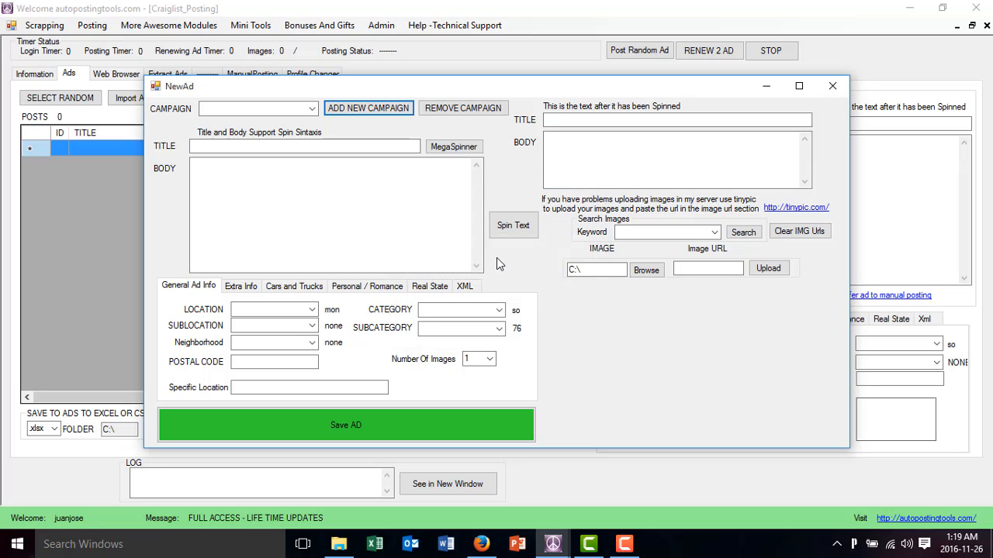
# Add a new Craigslist campaign named Chicago
pyautogui.click(380, 115)
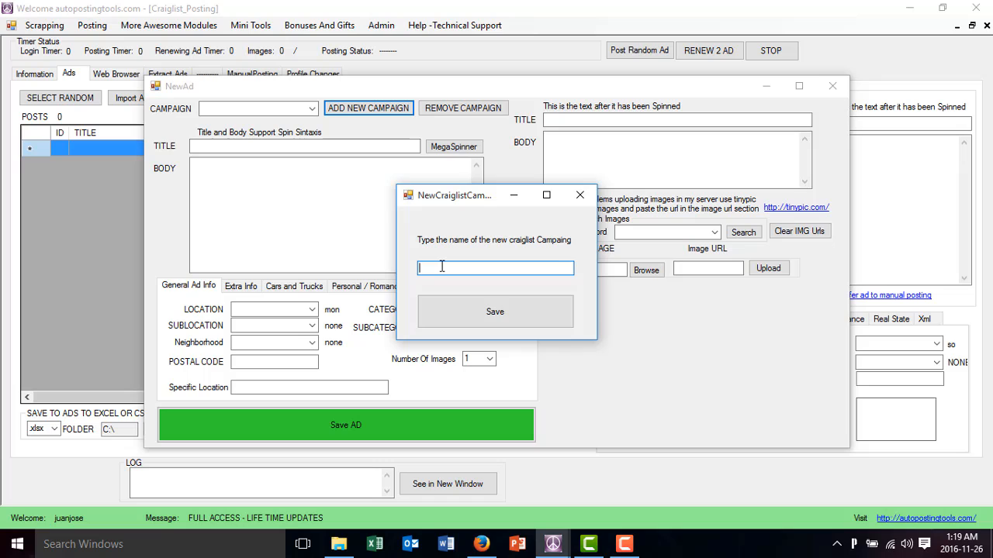
pyautogui.write('Chicago')
pyautogui.click(482, 310)
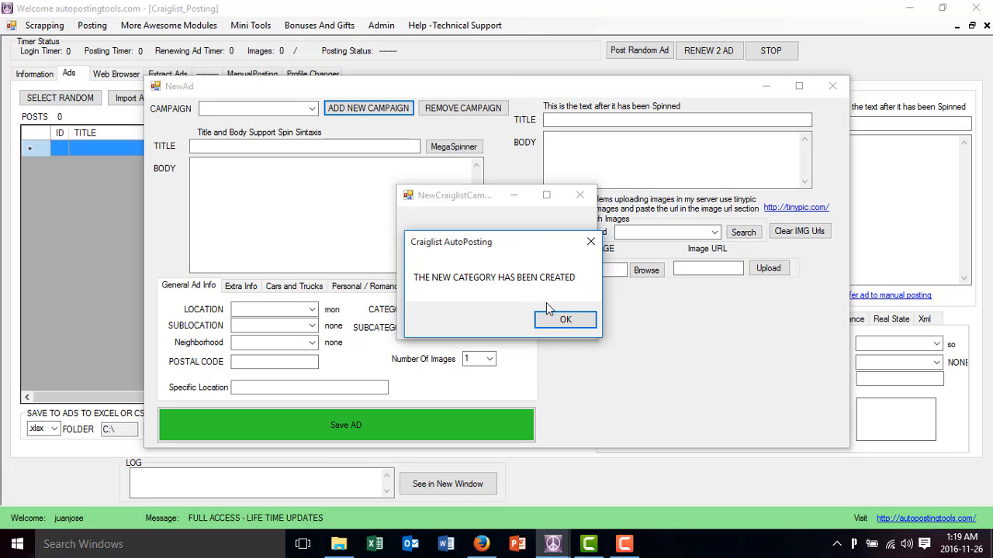
pyautogui.click(564, 316)
# Check the campaign list and add a new Craigslist campaign named Miami
pyautogui.click(311, 108)
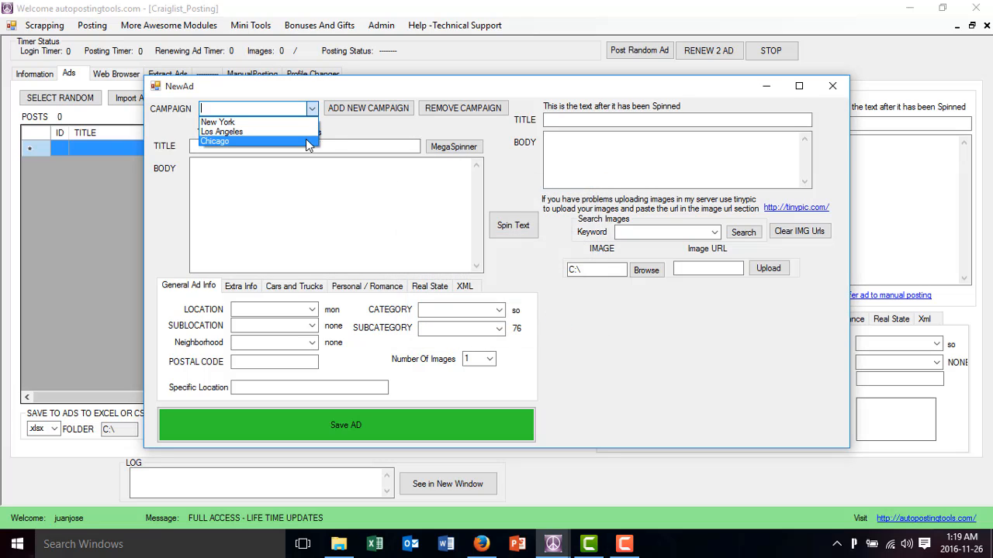
pyautogui.click(349, 114)
pyautogui.click(349, 113)
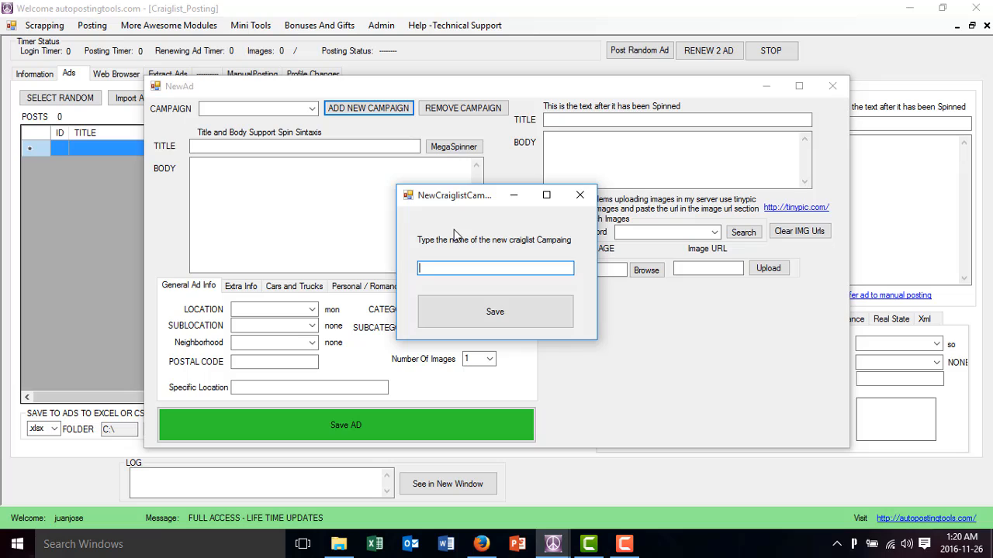
pyautogui.write('Miami')
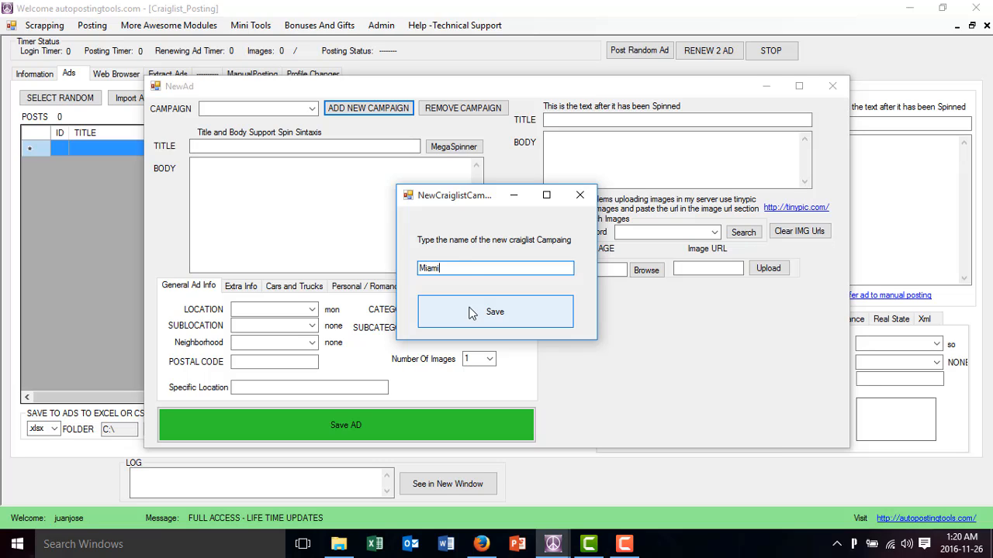
pyautogui.click(470, 318)
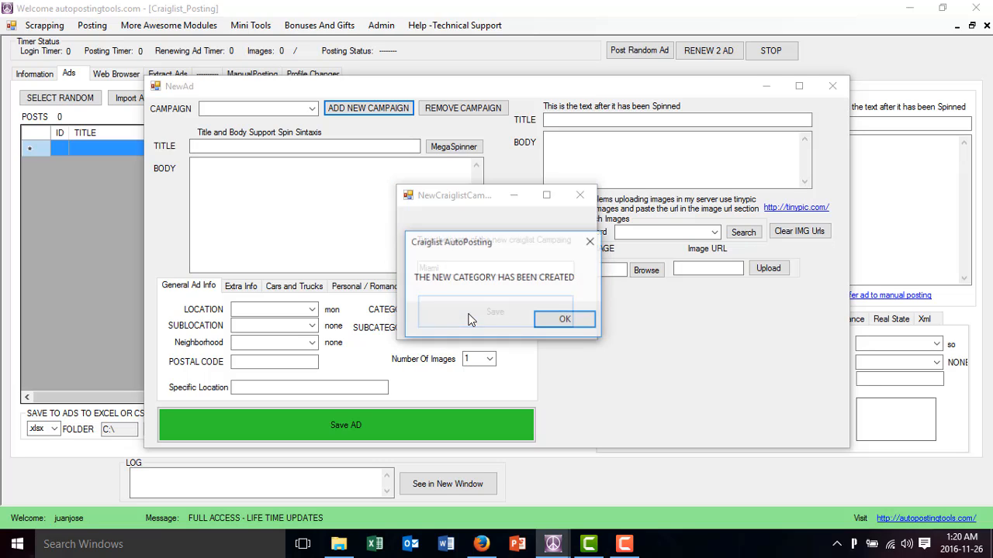
pyautogui.click(561, 320)
# Choose the New York campaign for the new ad, and close the ad form without saving the ad
pyautogui.click(310, 109)
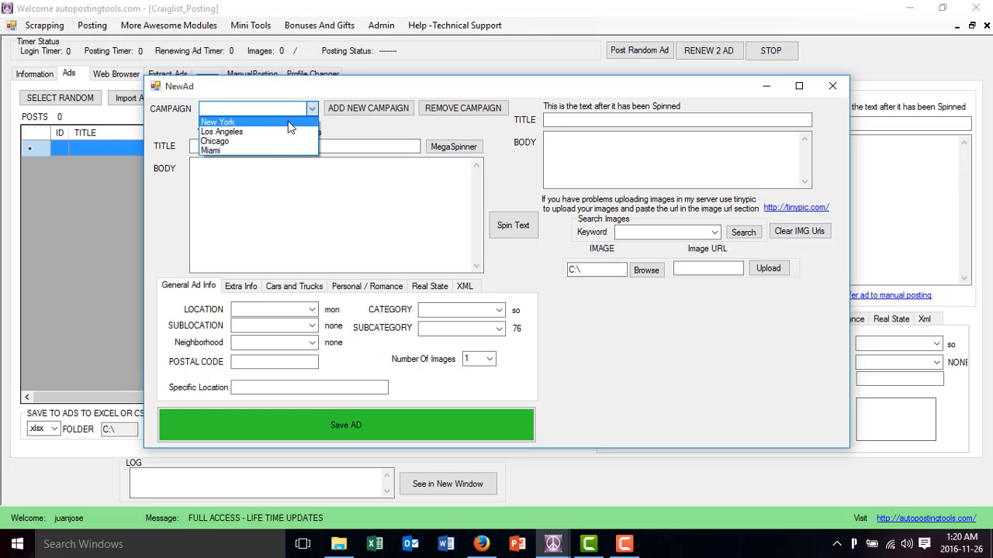
pyautogui.click(288, 123)
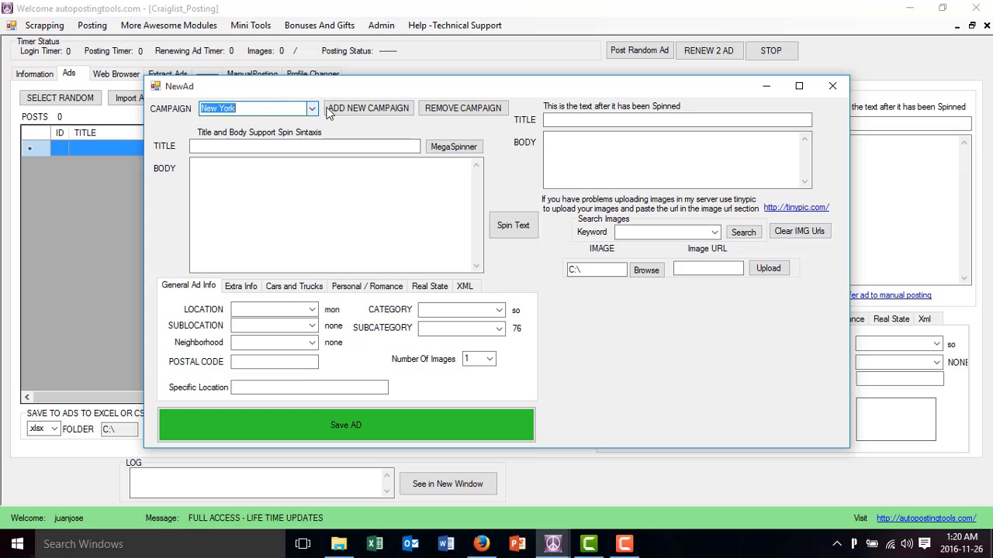
pyautogui.click(830, 88)
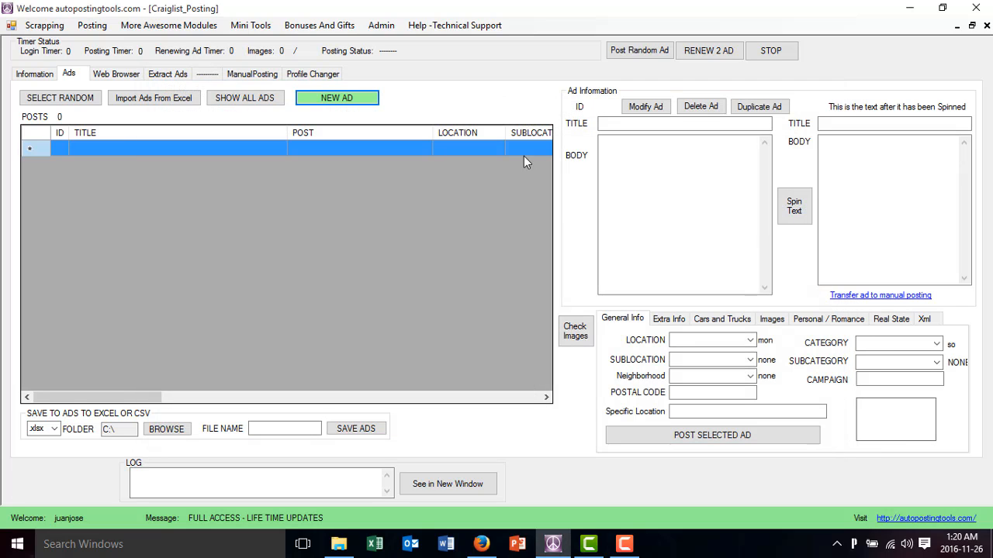
# Load the link file "computer section craiglist all.txt" for extracting ads
pyautogui.click(176, 77)
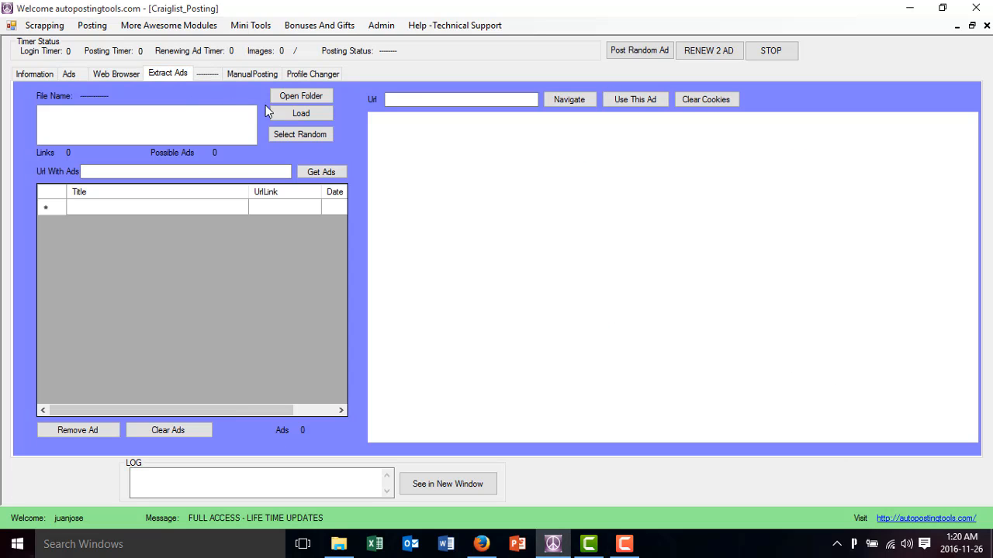
pyautogui.click(297, 114)
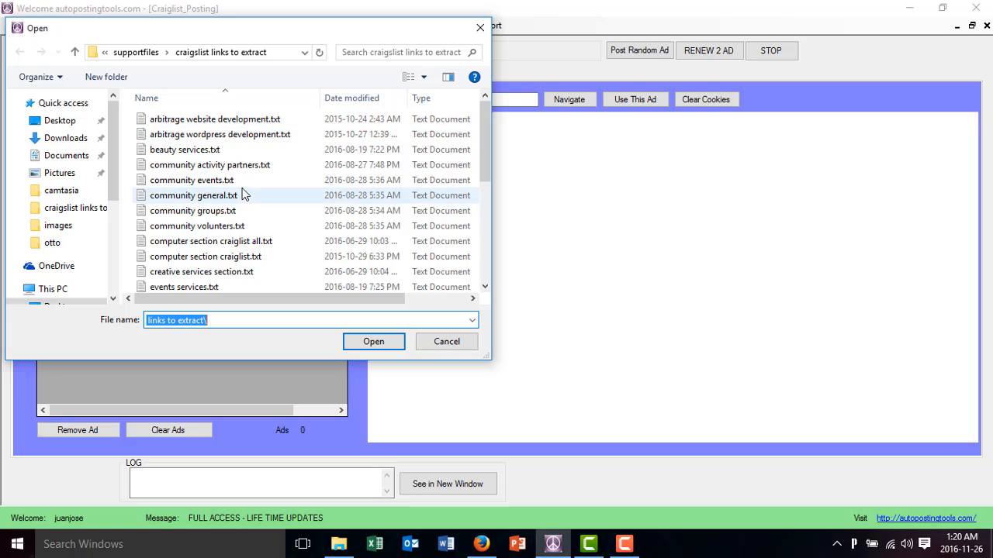
pyautogui.click(247, 244)
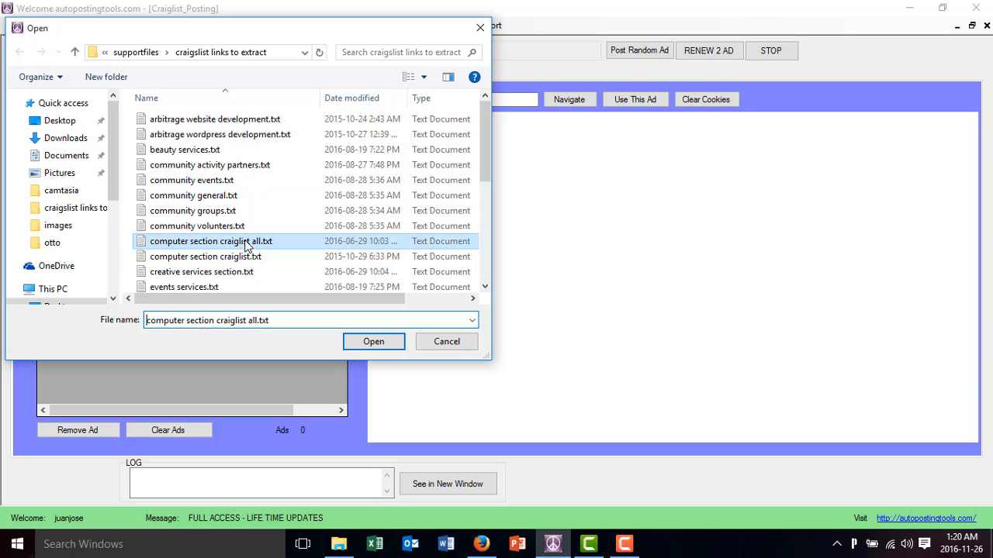
pyautogui.click(379, 346)
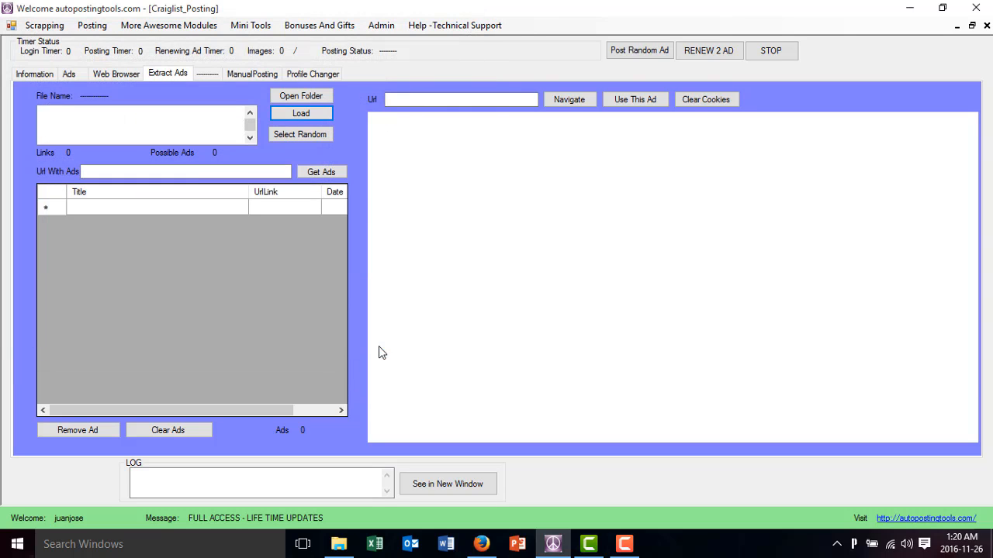
# Select a random Craigslist link from the loaded file and get the ads from it
pyautogui.click(288, 135)
pyautogui.click(290, 135)
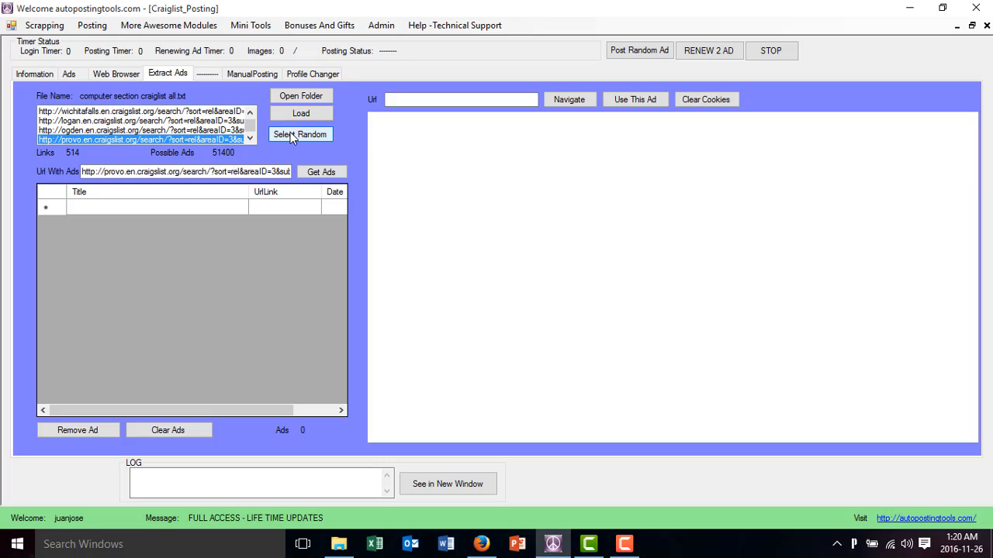
pyautogui.click(314, 172)
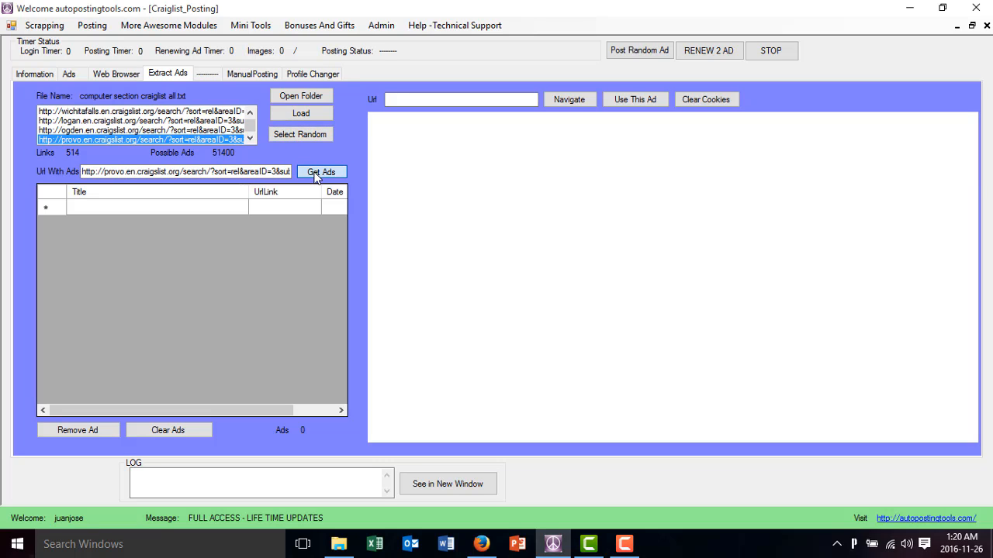
# Use the extracted "Digital Marketing Services" ad as a new ad and assign it to the New York campaign
pyautogui.click(259, 242)
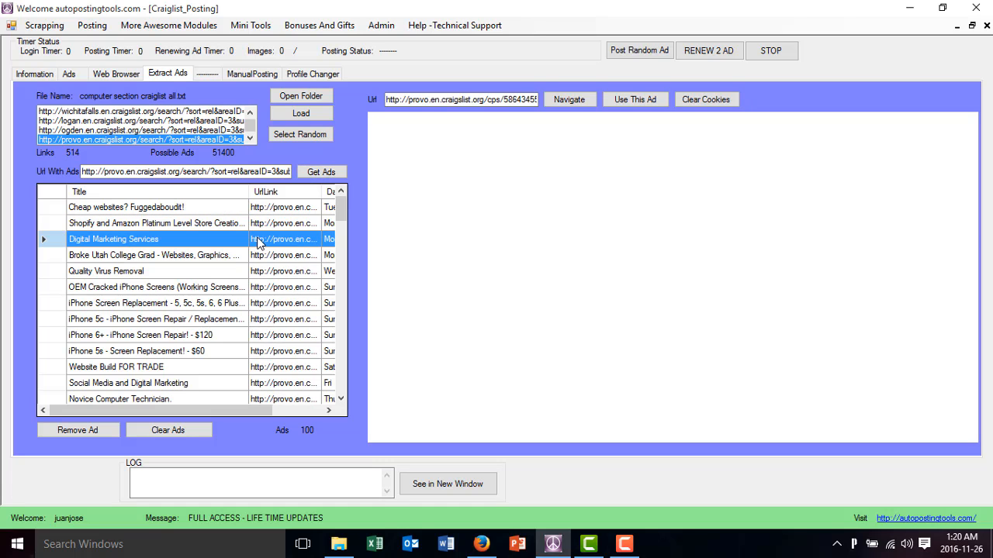
pyautogui.scroll(-5, 636, 290)
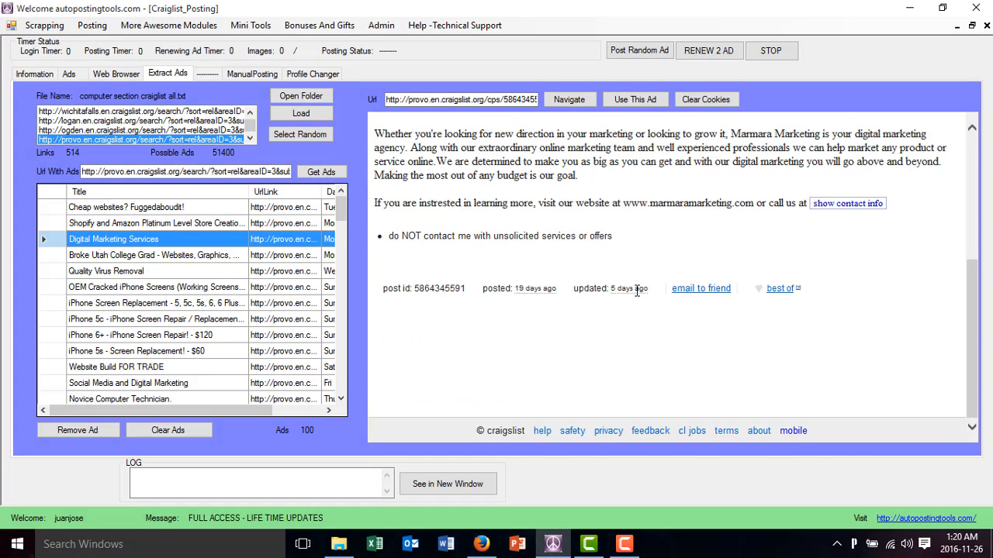
pyautogui.scroll(5, 636, 290)
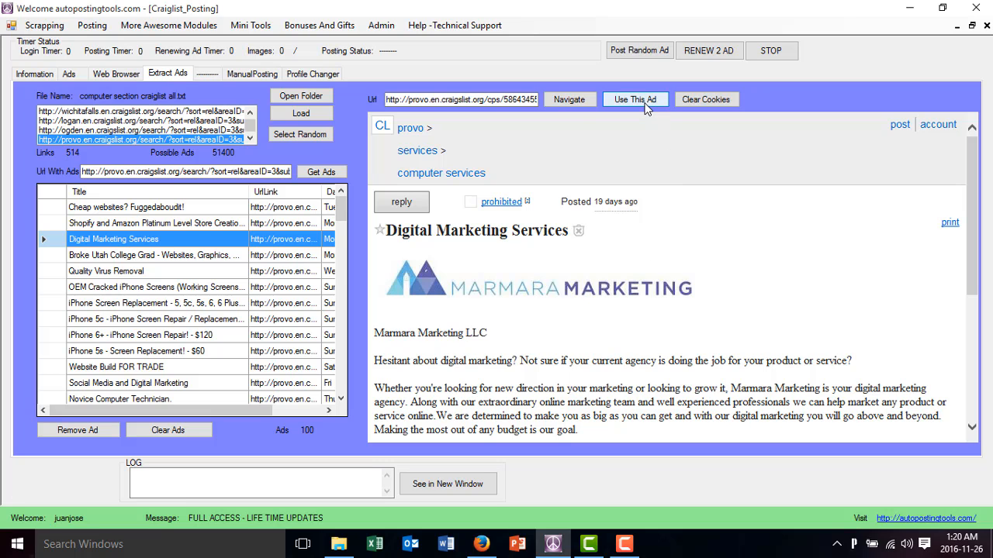
pyautogui.click(647, 105)
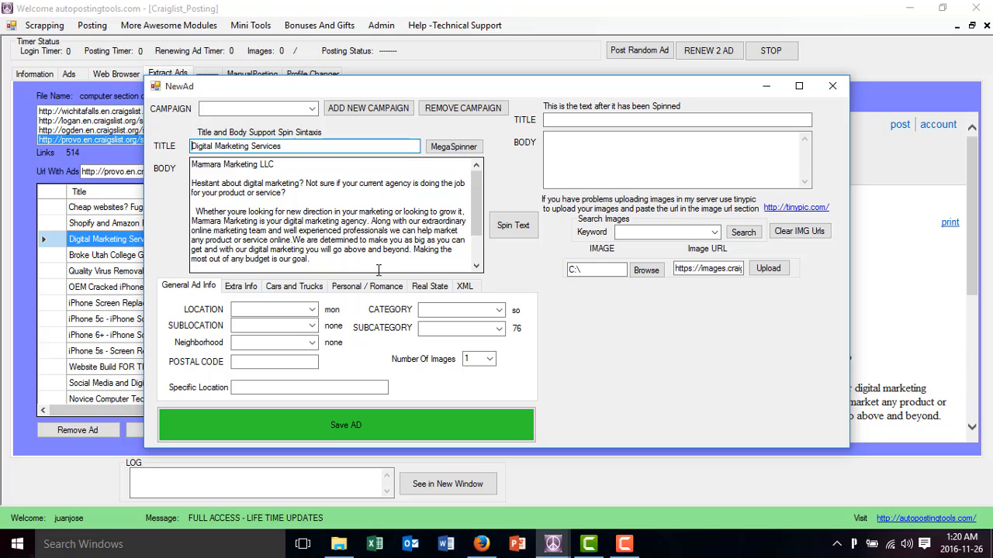
pyautogui.click(312, 109)
pyautogui.click(309, 122)
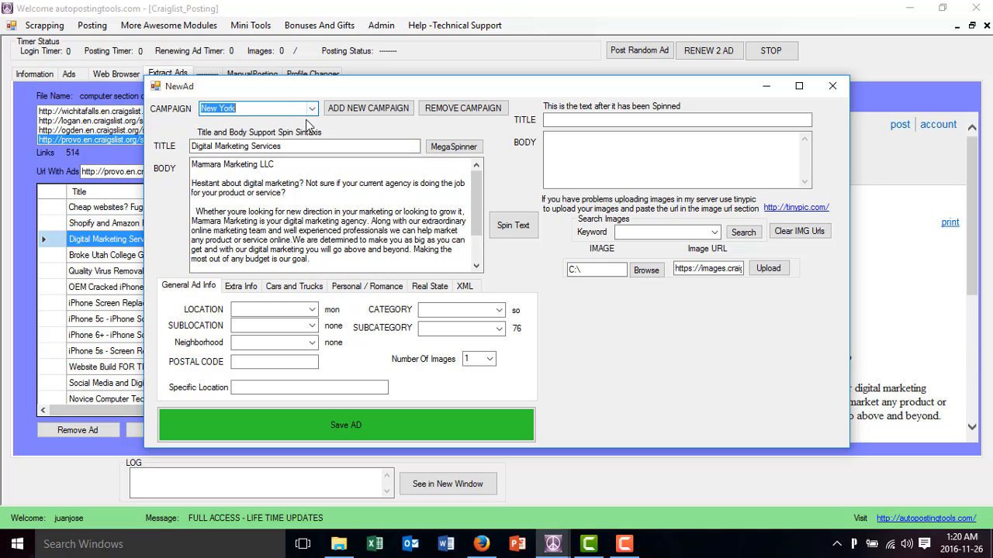
# Set the ad's location to New York, sublocation to manhattan, neighborhood to Nolita / Bowery and postal code to 20100
pyautogui.click(311, 310)
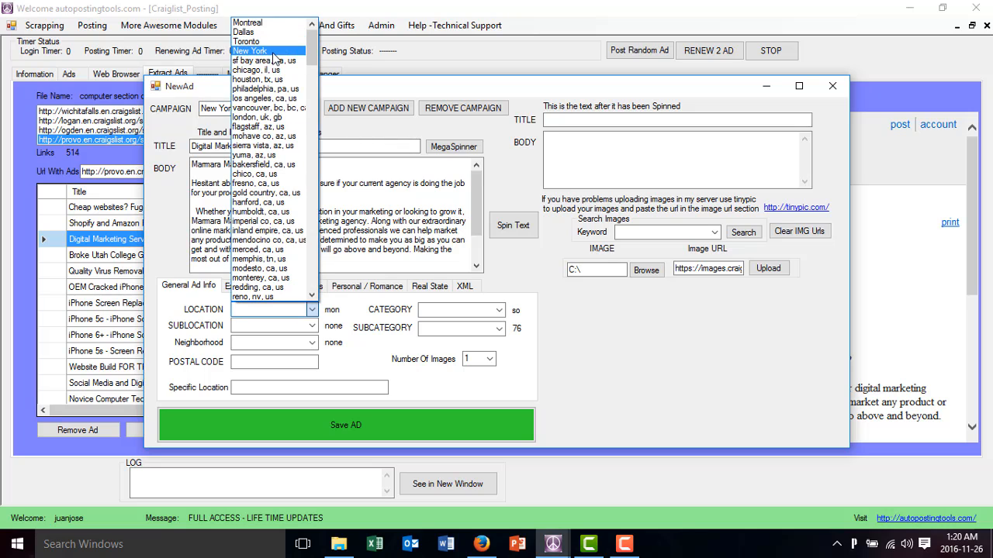
pyautogui.click(275, 50)
pyautogui.click(311, 327)
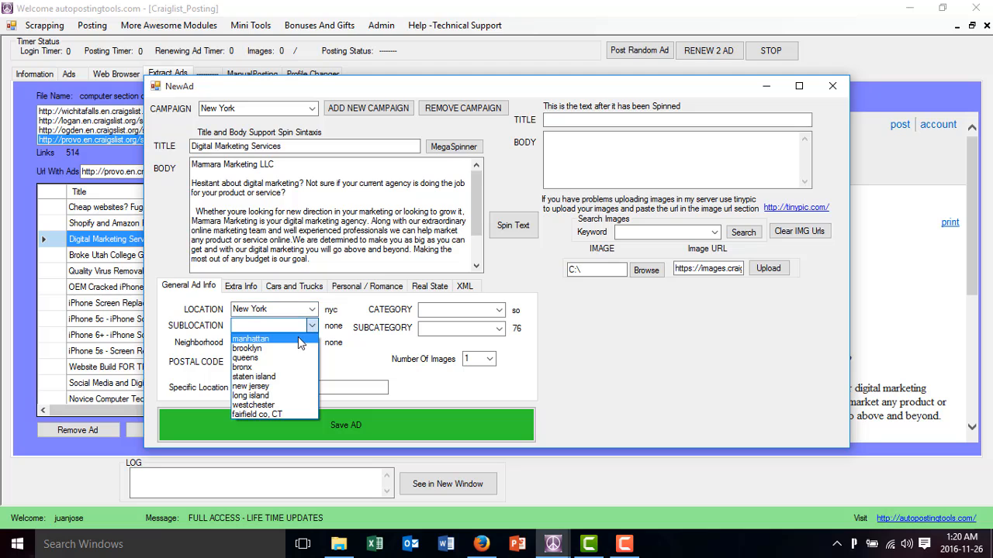
pyautogui.click(296, 339)
pyautogui.click(311, 343)
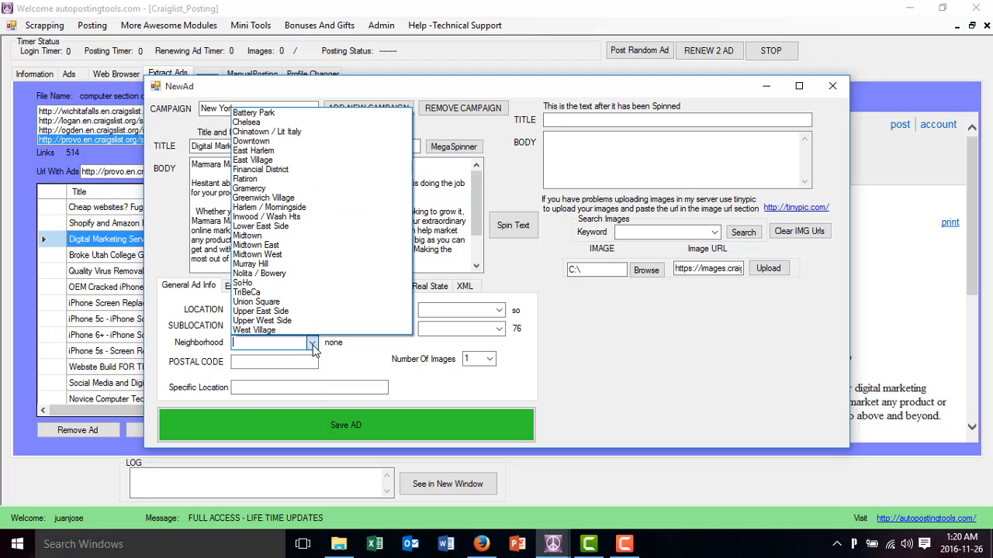
pyautogui.click(293, 272)
pyautogui.click(303, 361)
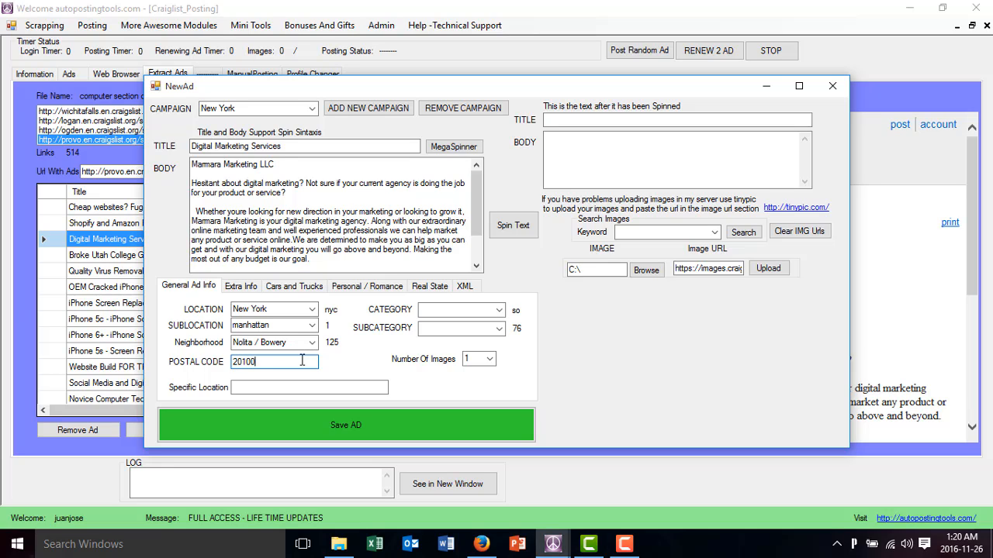
pyautogui.write('201000')
pyautogui.press('BackSpace')
# Set the category to resume / job wanted with subcategory "Im an individual seeking employment", and save the ad
pyautogui.click(499, 311)
pyautogui.click(482, 343)
pyautogui.click(481, 328)
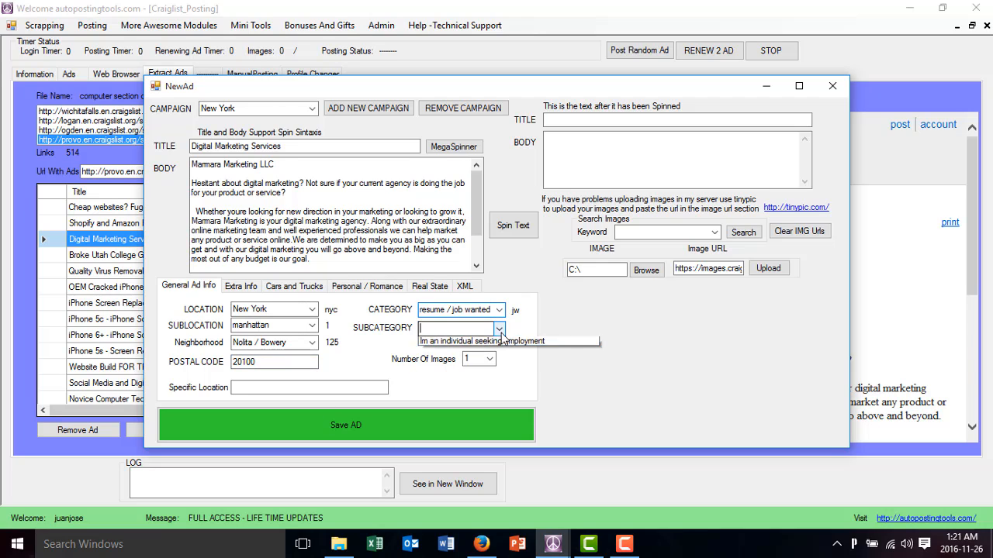
pyautogui.click(483, 340)
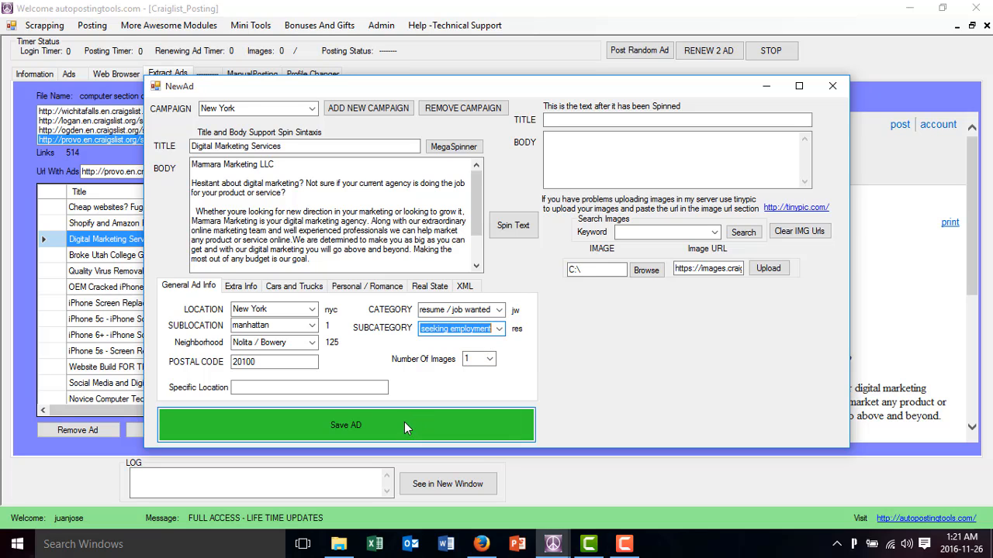
pyautogui.click(404, 422)
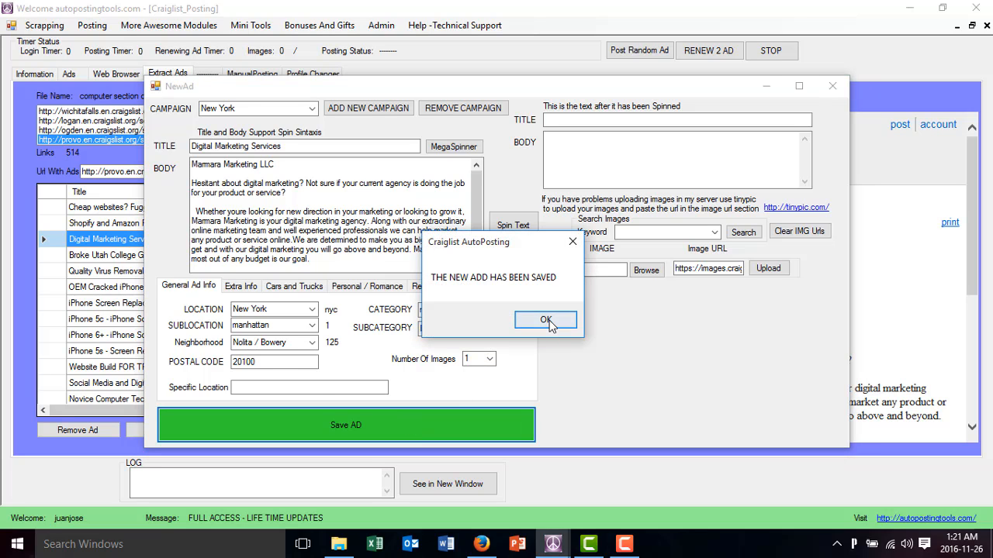
pyautogui.click(542, 318)
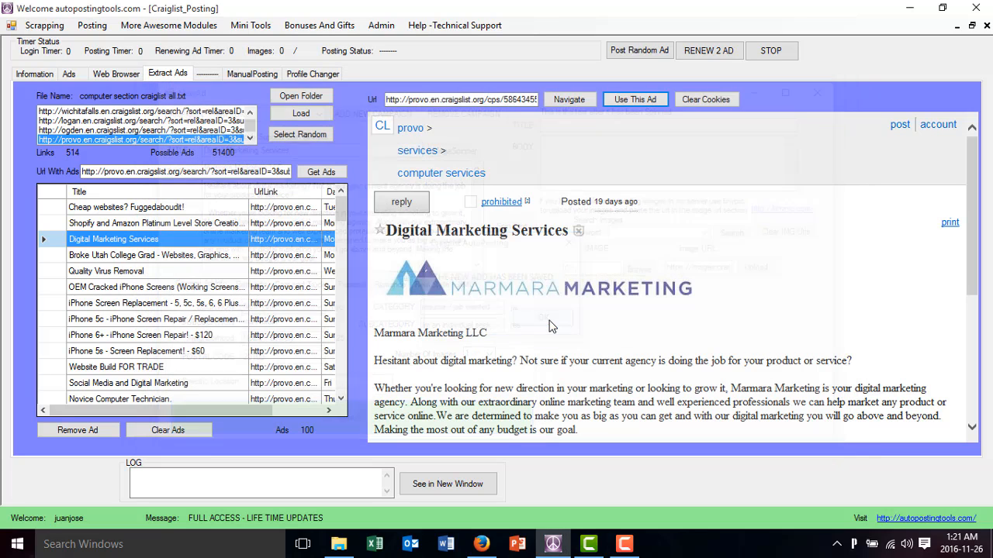
# Open the saved Digital Marketing Services ad from the ads list and check which campaign it belongs to
pyautogui.click(70, 75)
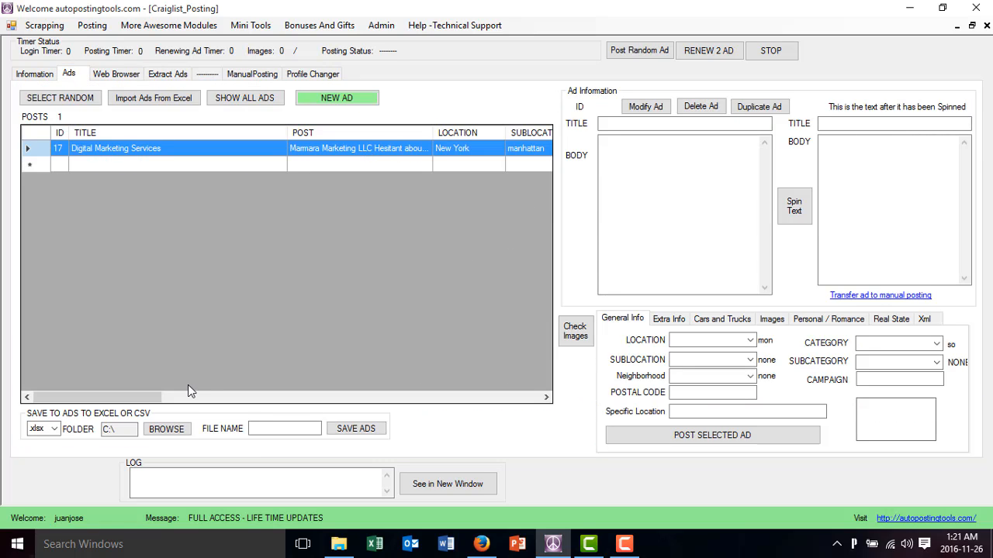
pyautogui.click(367, 154)
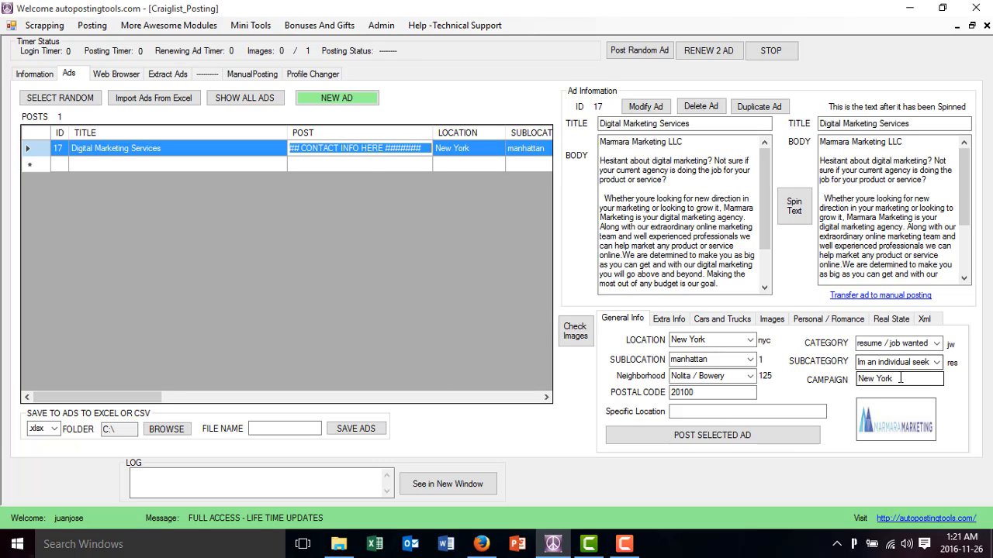
pyautogui.moveTo(900, 378); pyautogui.dragTo(834, 381)
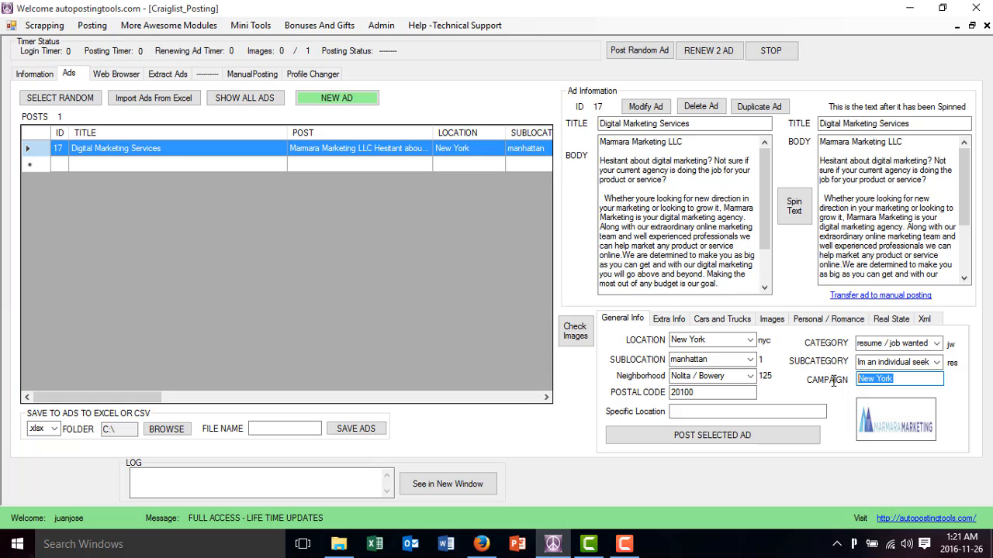
# Duplicate the Digital Marketing Services ad and save two copies in the New York campaign
pyautogui.click(765, 111)
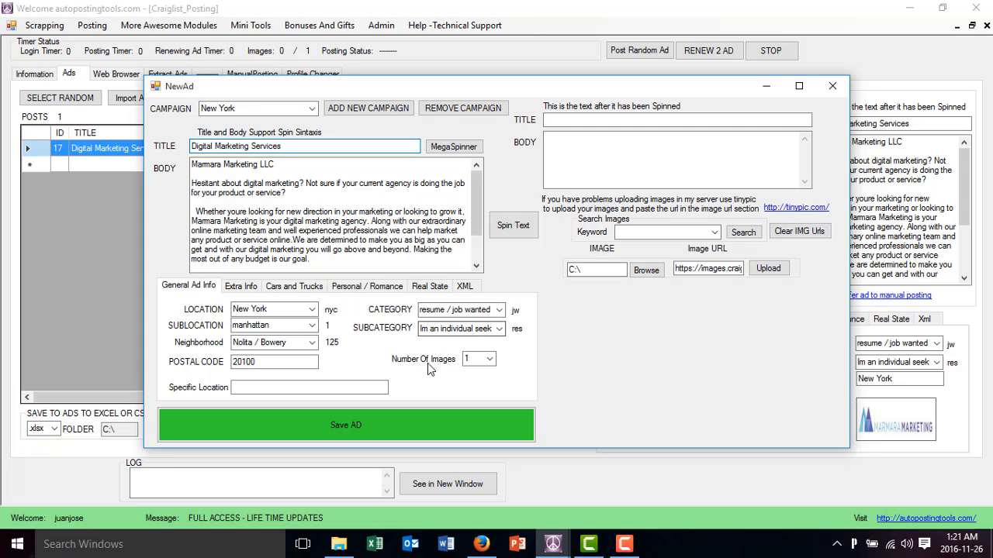
pyautogui.click(391, 421)
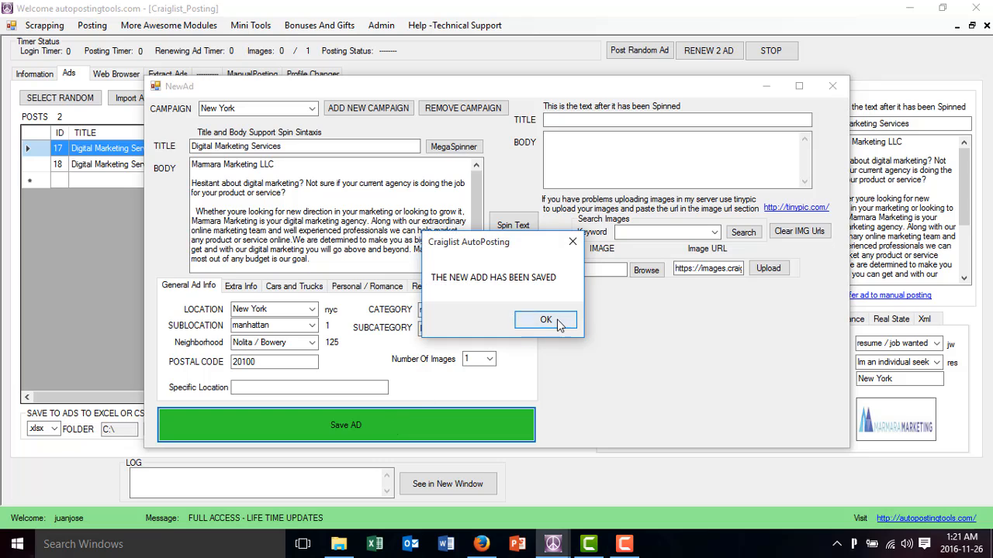
pyautogui.click(545, 320)
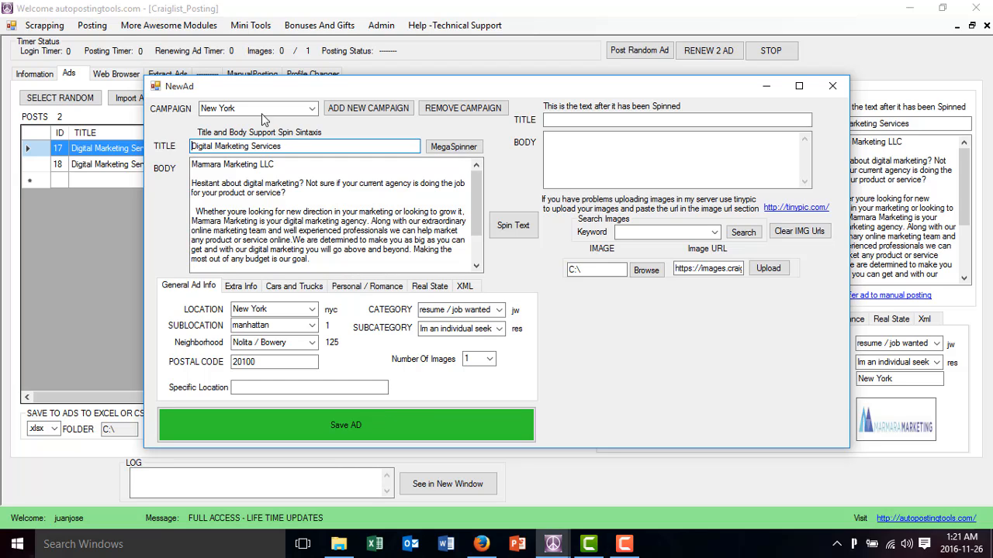
pyautogui.click(346, 423)
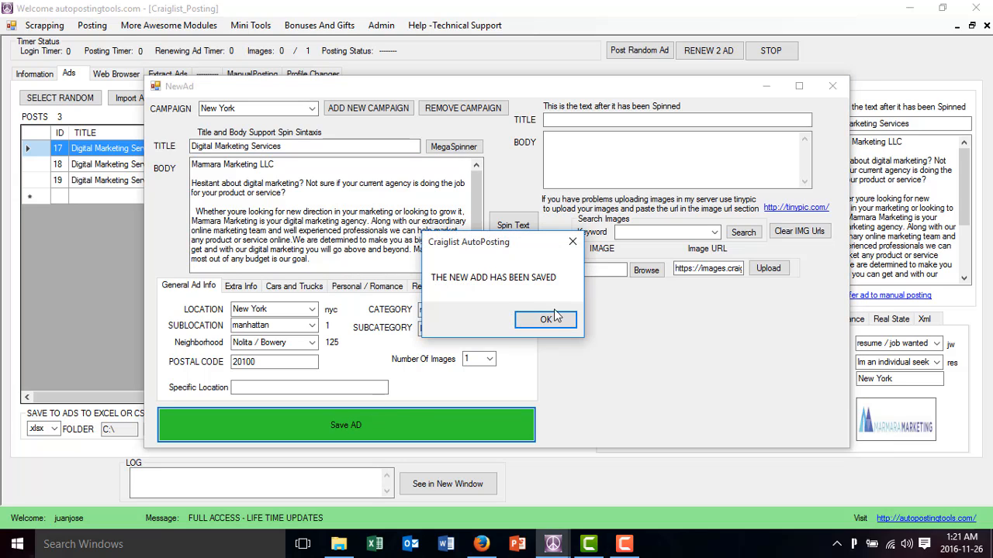
pyautogui.click(543, 320)
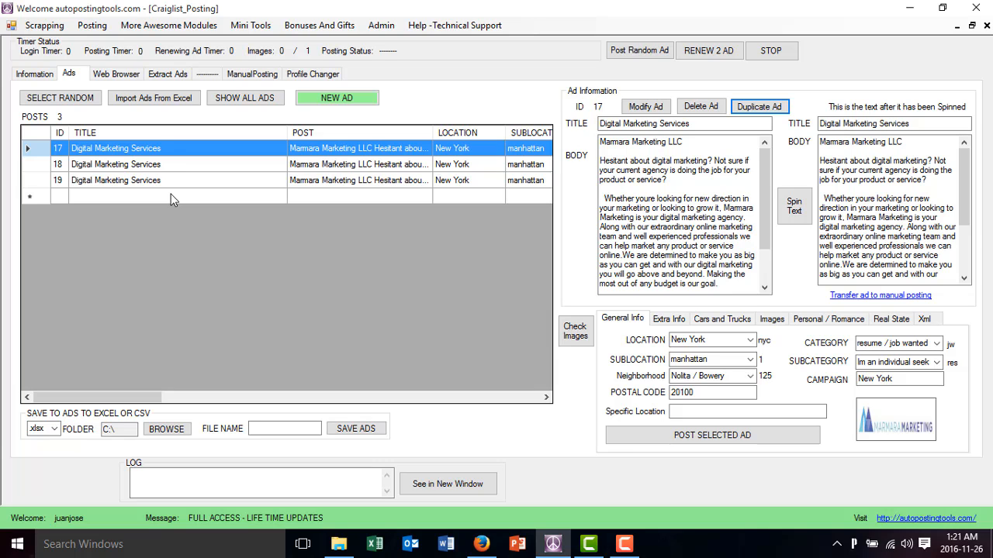
# Use the extracted "iPhone Screen Replacement - 5, 5c, 5s, 6, 6 Plus" ad as a new ad in the Los Angeles campaign
pyautogui.click(169, 74)
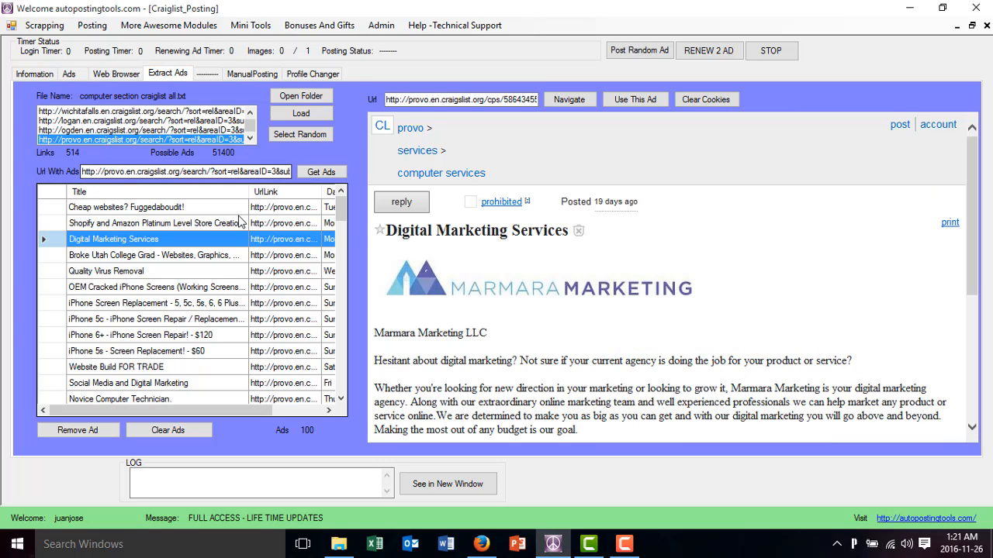
pyautogui.click(188, 303)
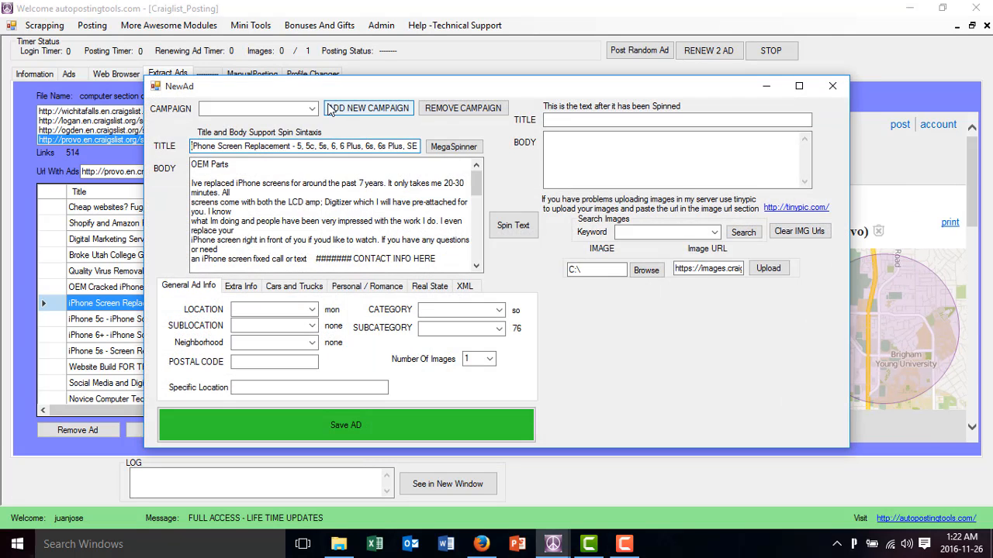
pyautogui.click(311, 109)
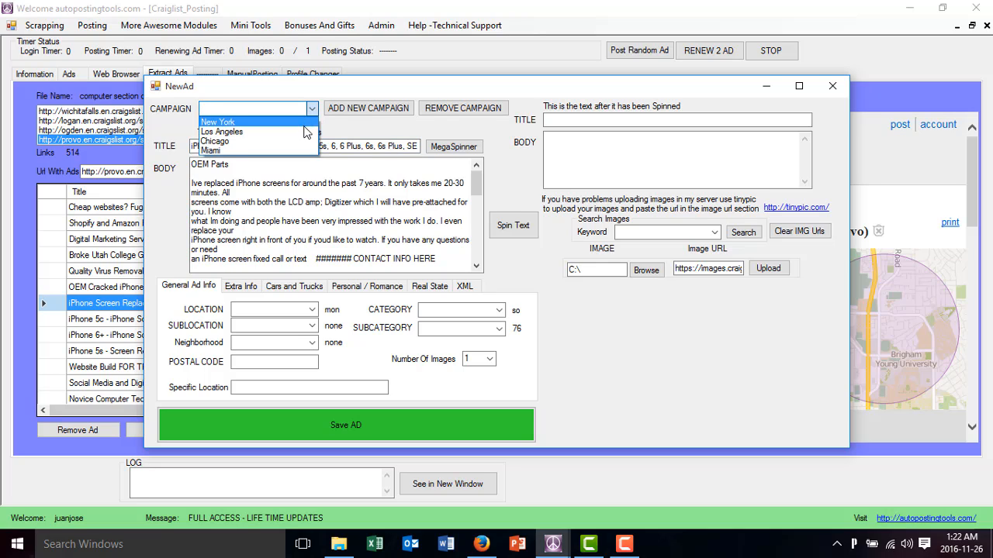
pyautogui.click(303, 132)
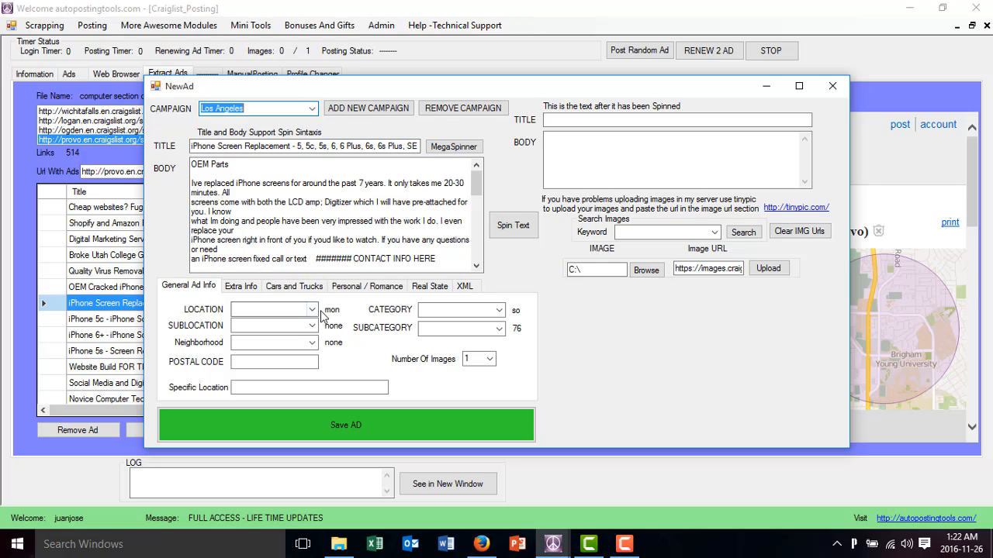
# Set the iPhone ad's location to los angeles, ca, us and its sublocation to san fernando valley
pyautogui.click(288, 309)
pyautogui.write('la')
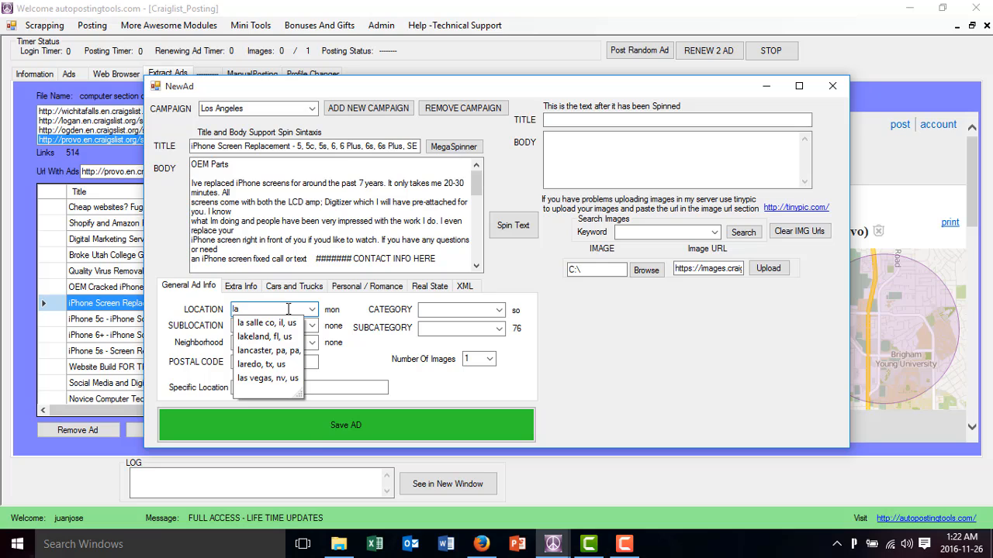
pyautogui.press('BackSpace')
pyautogui.write('os')
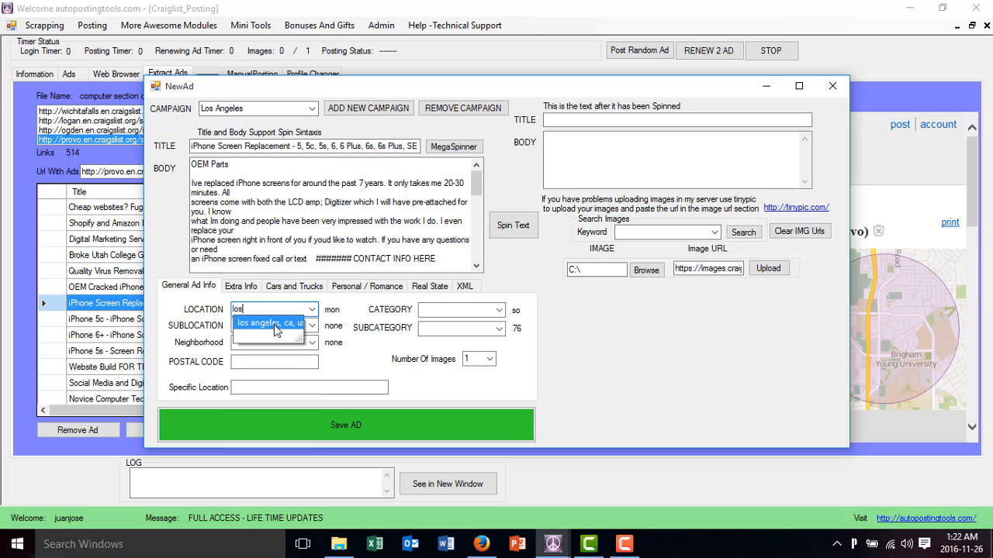
pyautogui.click(287, 325)
pyautogui.click(312, 330)
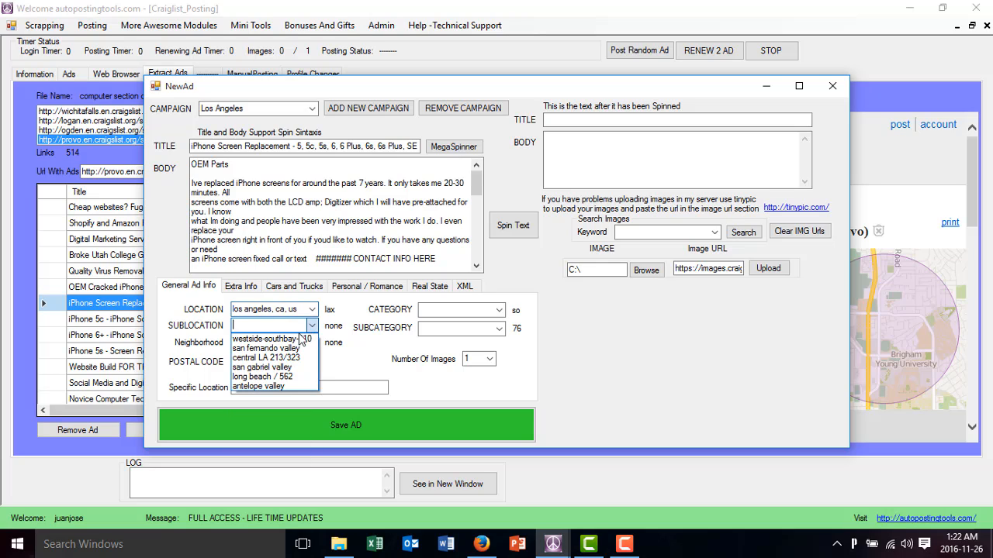
pyautogui.click(282, 349)
# Leave the iPhone ad's neighborhood blank and enter "los angeles" as its postal code
pyautogui.click(312, 347)
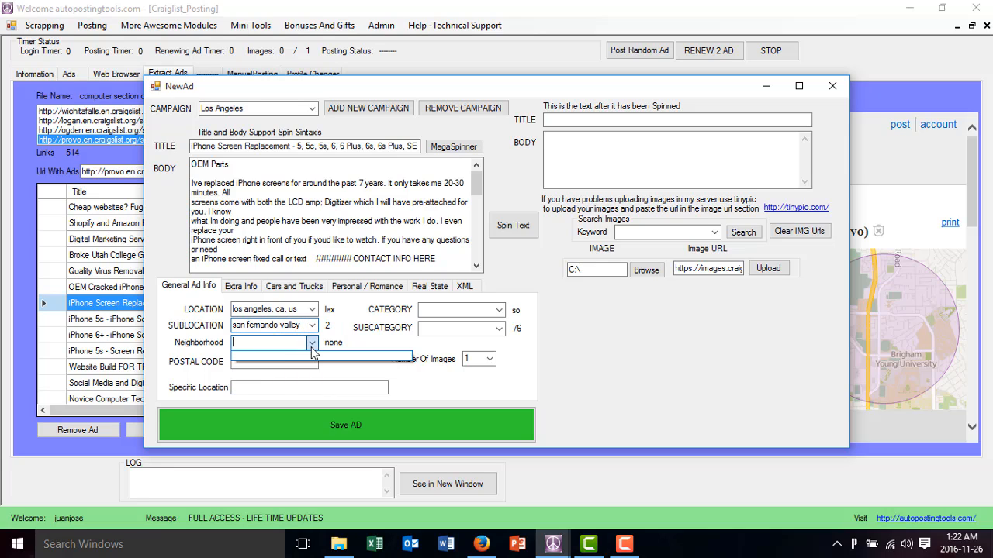
pyautogui.click(276, 373)
pyautogui.click(276, 366)
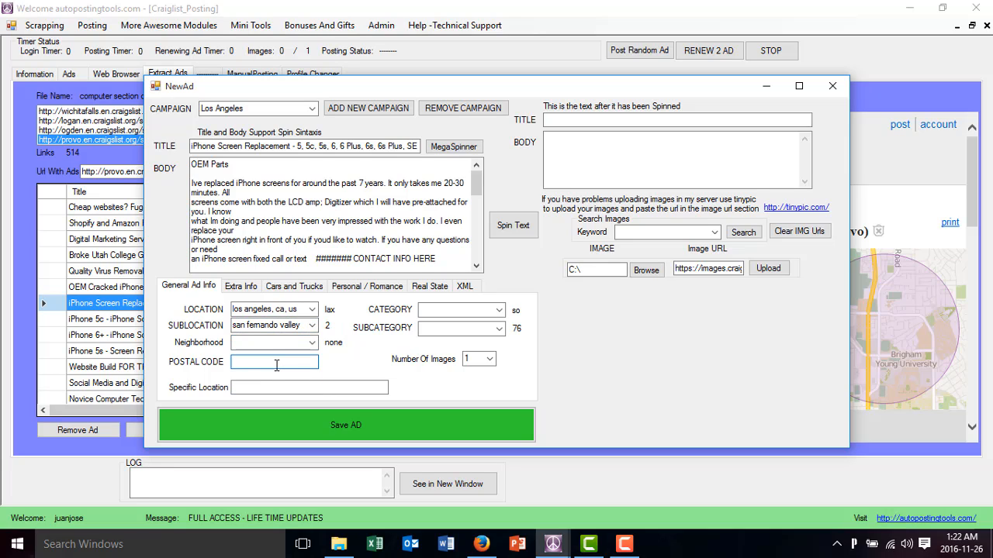
pyautogui.write('los angels')
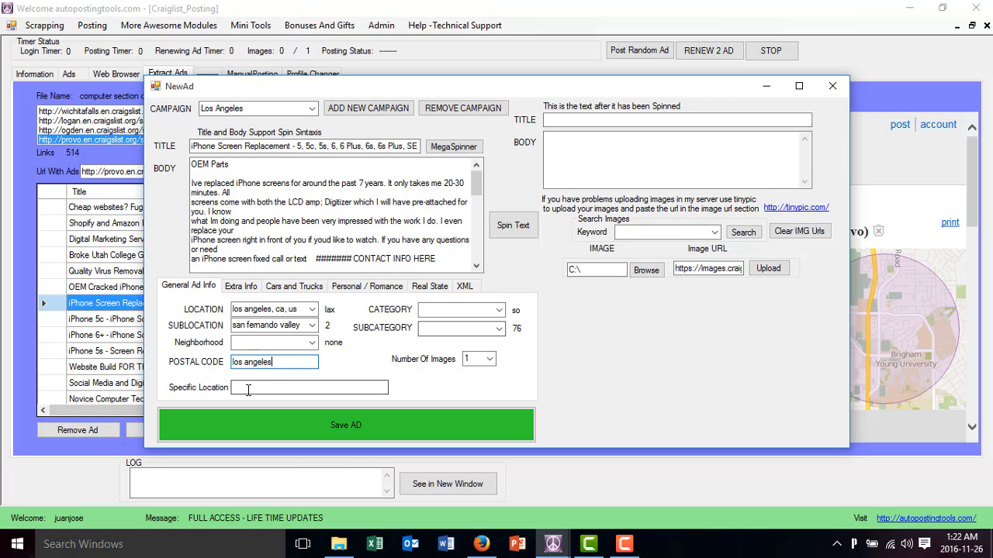
pyautogui.moveTo(266, 363); pyautogui.dragTo(216, 367)
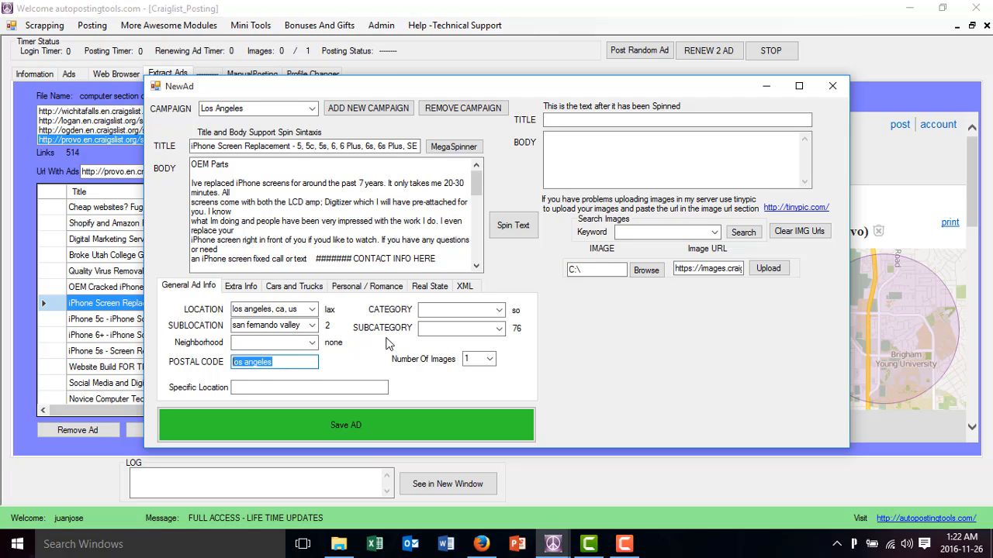
# Set the category to housing offered with subcategory apts/housing for rent, and save the iPhone ad
pyautogui.click(498, 309)
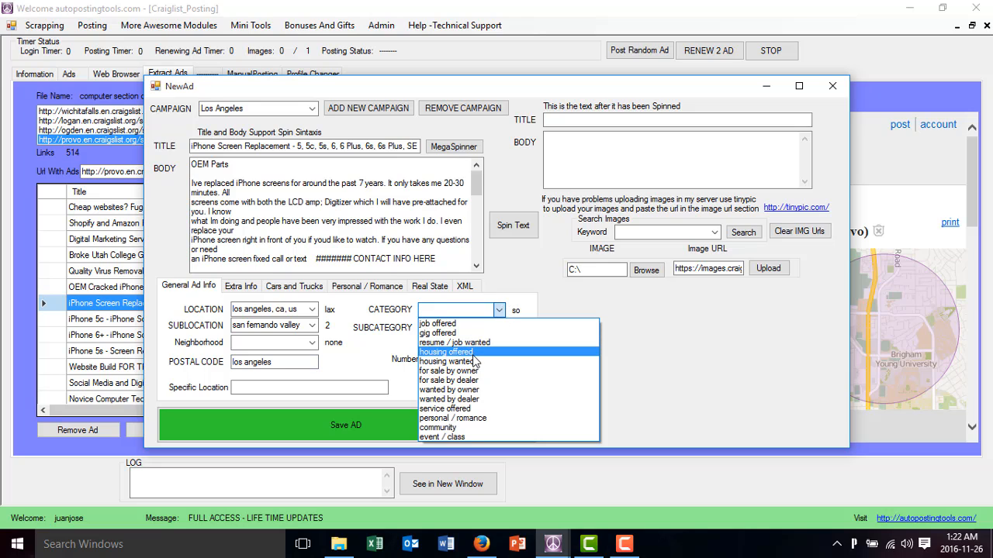
pyautogui.click(465, 353)
pyautogui.click(481, 329)
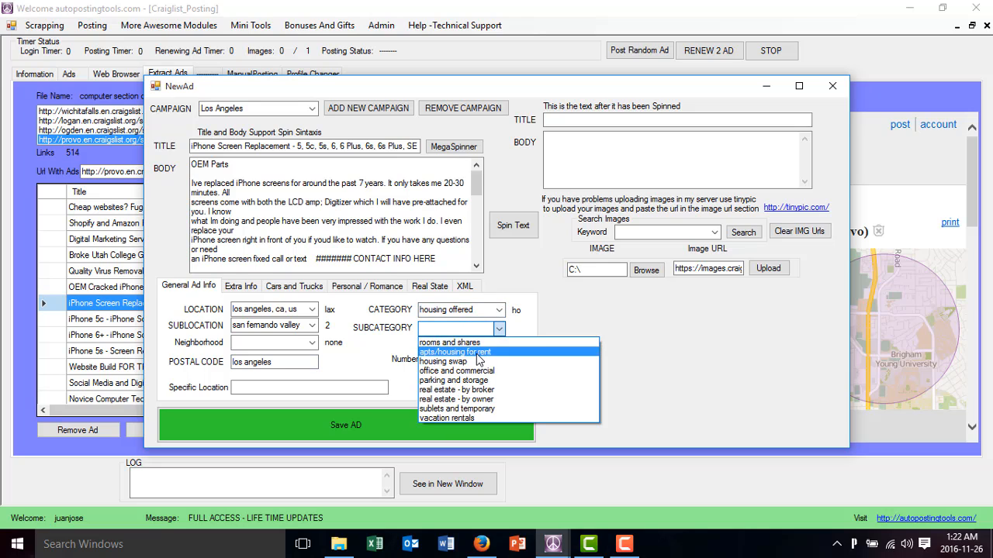
pyautogui.click(465, 348)
pyautogui.click(418, 429)
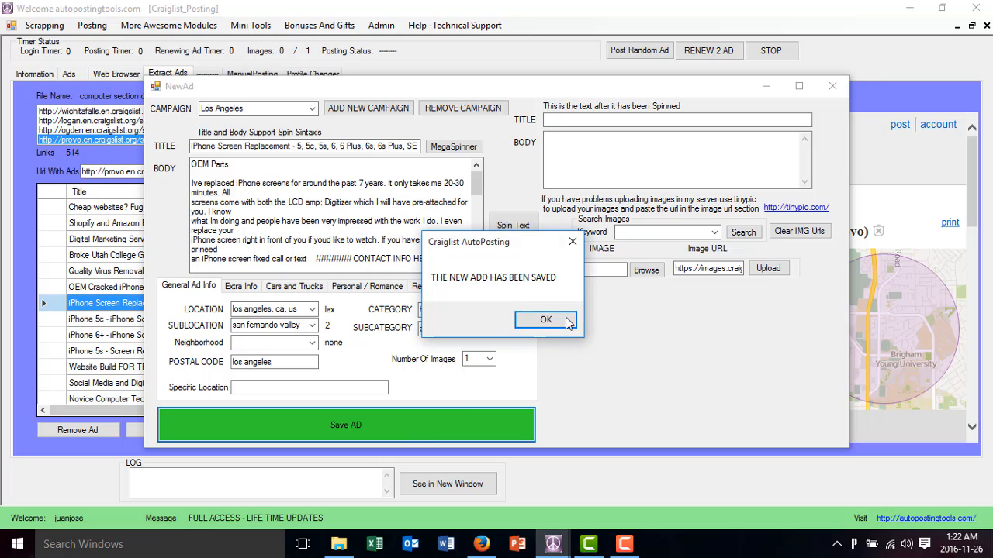
# Duplicate the Los Angeles iPhone Screen Replacement ad twice, saving each copy with its existing settings
pyautogui.click(547, 319)
pyautogui.click(69, 74)
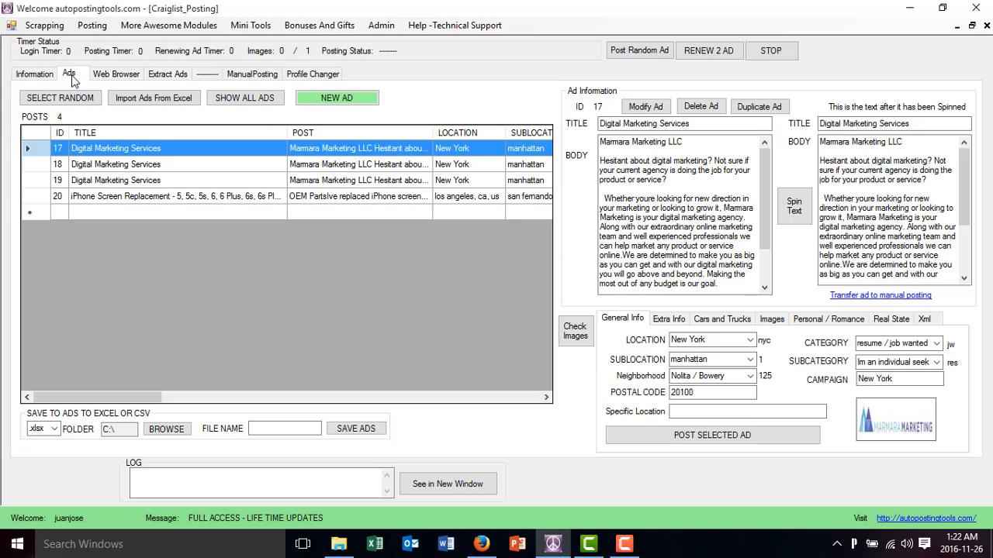
pyautogui.click(469, 195)
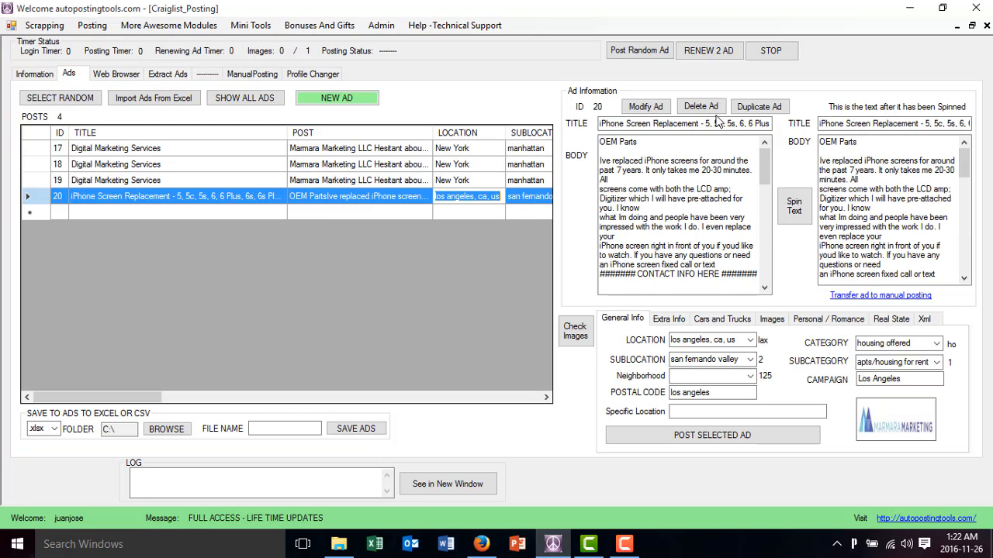
pyautogui.click(776, 114)
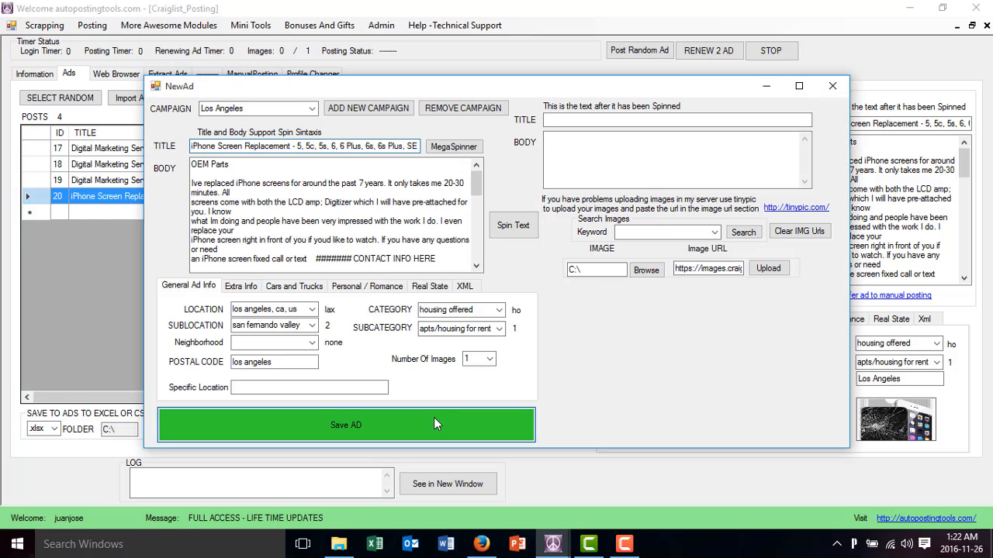
pyautogui.click(433, 419)
pyautogui.click(546, 320)
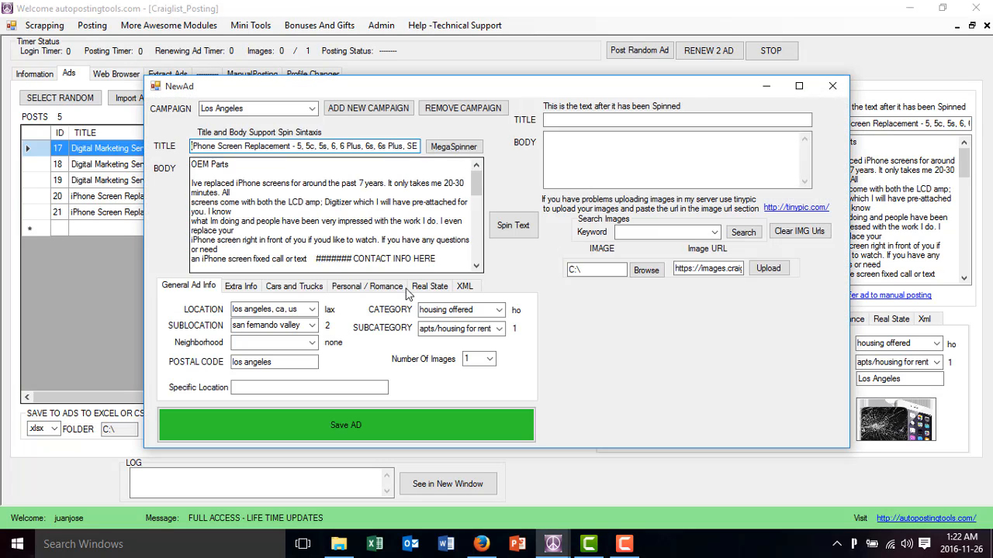
pyautogui.click(387, 423)
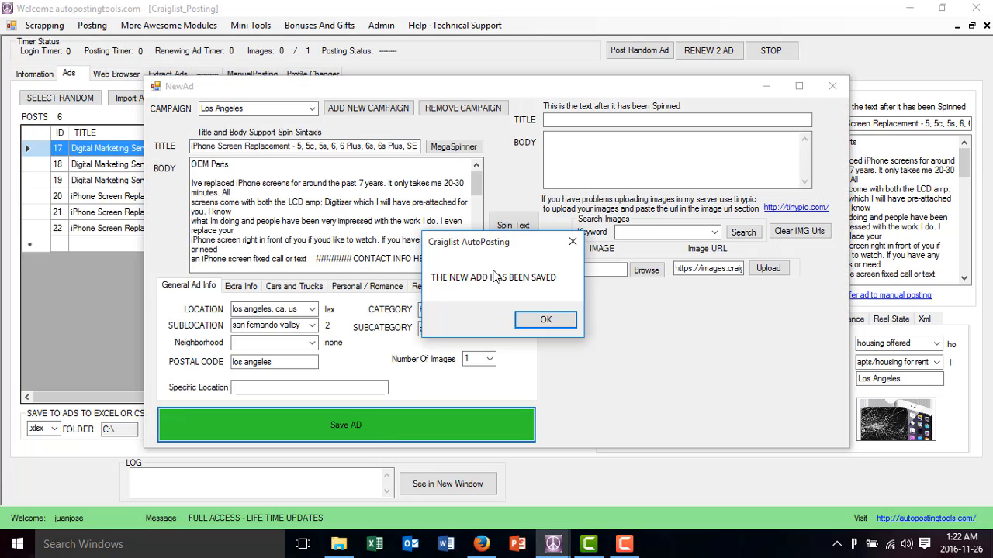
pyautogui.click(546, 318)
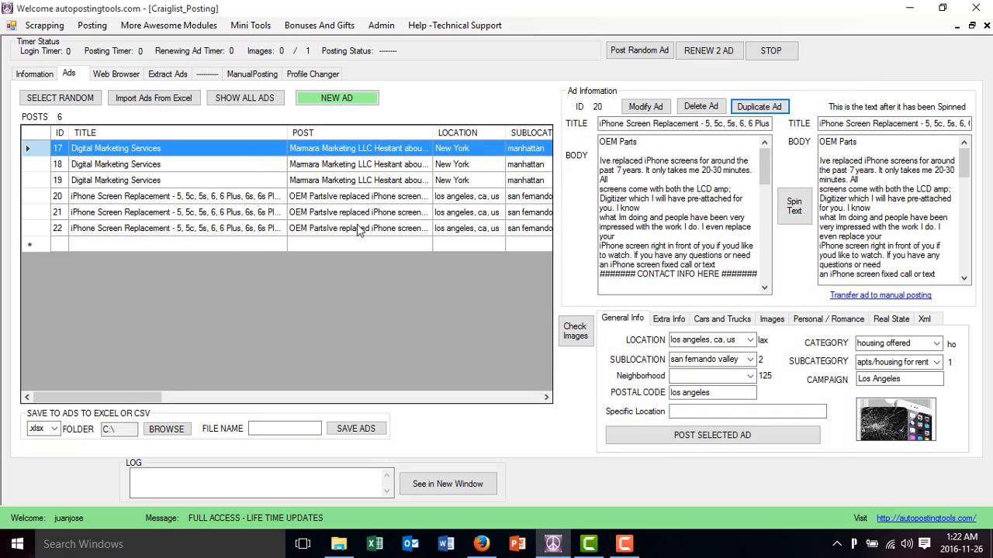
# Use the extracted "iPhone 5s - Screen Replacement! - $60" ad as a new ad in the Chicago campaign
pyautogui.click(437, 164)
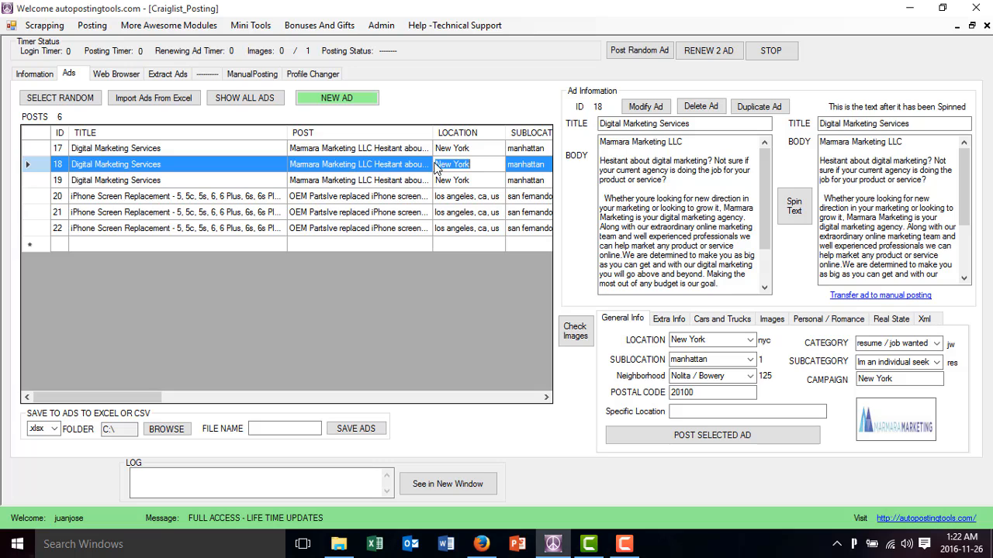
pyautogui.click(439, 200)
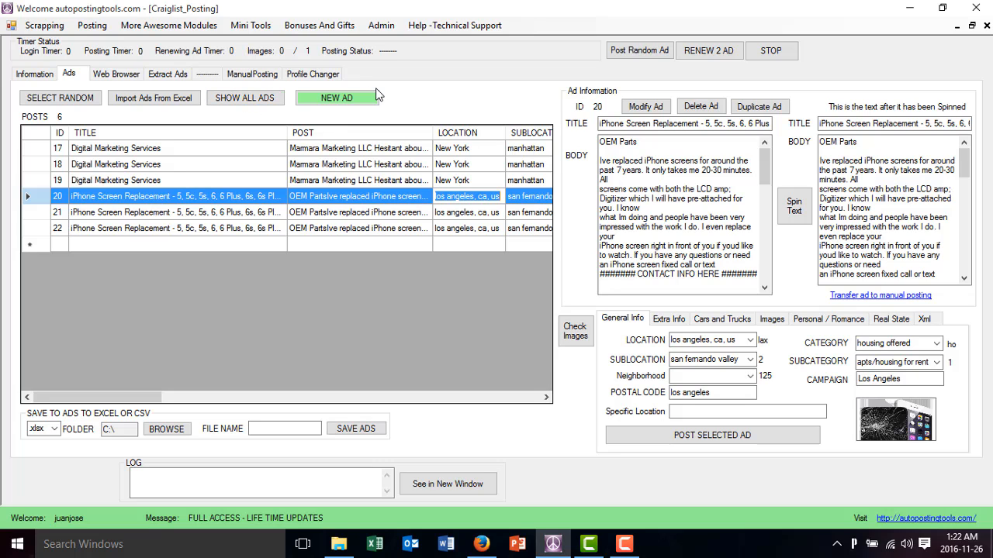
pyautogui.click(181, 77)
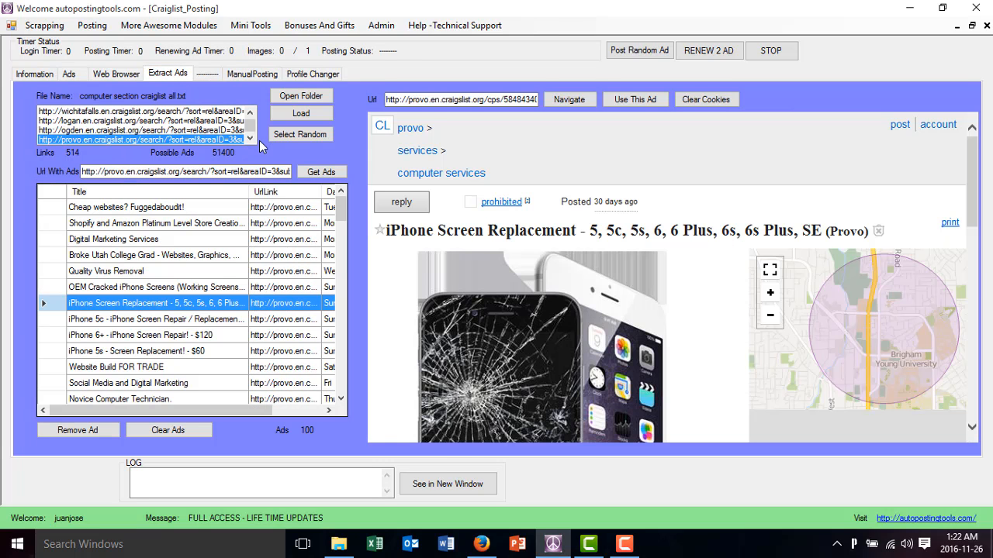
pyautogui.click(201, 353)
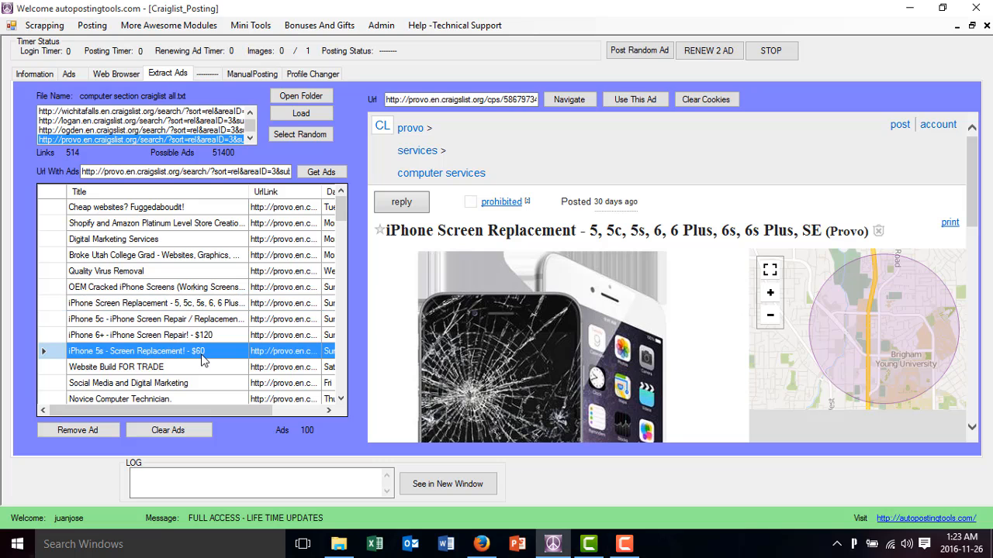
pyautogui.click(650, 102)
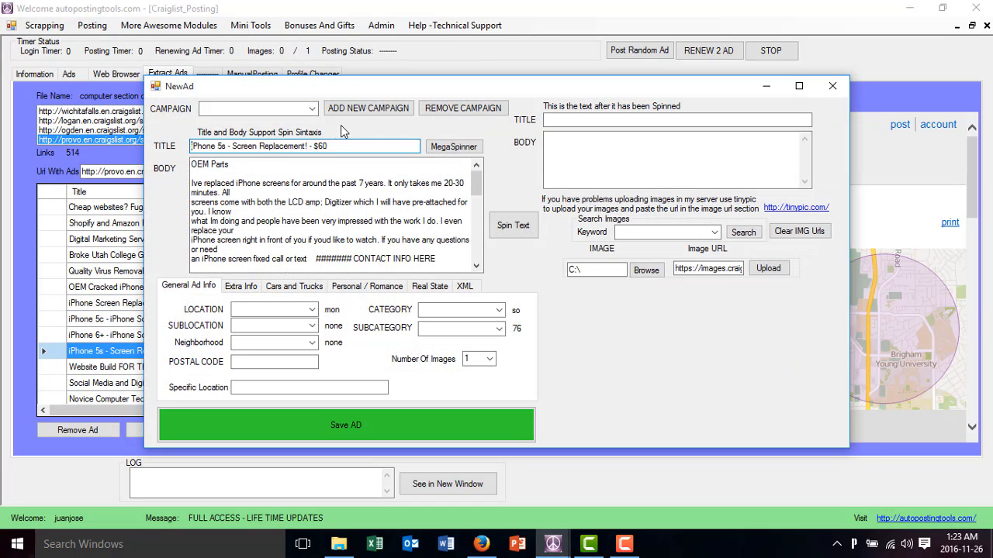
pyautogui.click(312, 109)
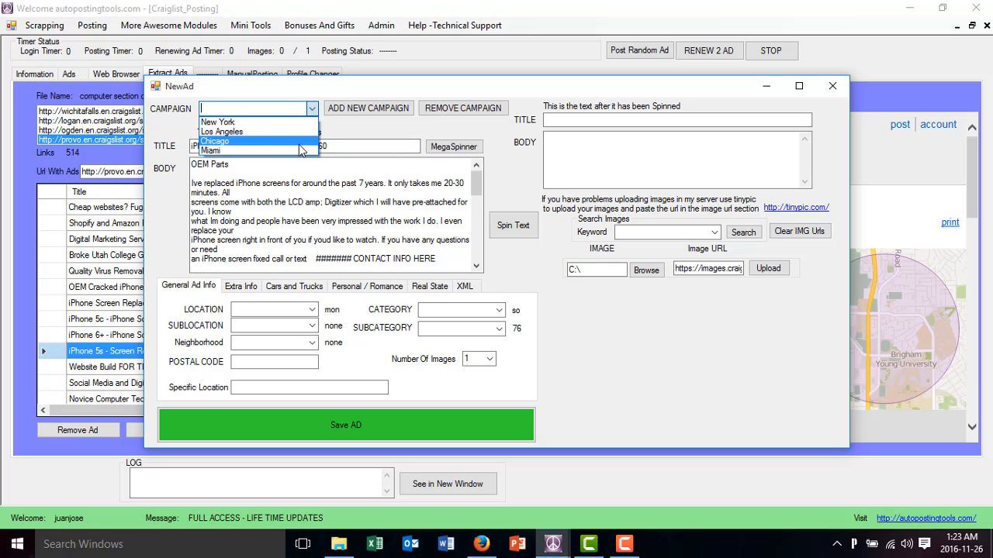
pyautogui.click(297, 140)
# Set the ad's location to chicago, il, us, its sublocation to north chicagoland, and its postal code to 123545
pyautogui.click(312, 310)
pyautogui.click(288, 311)
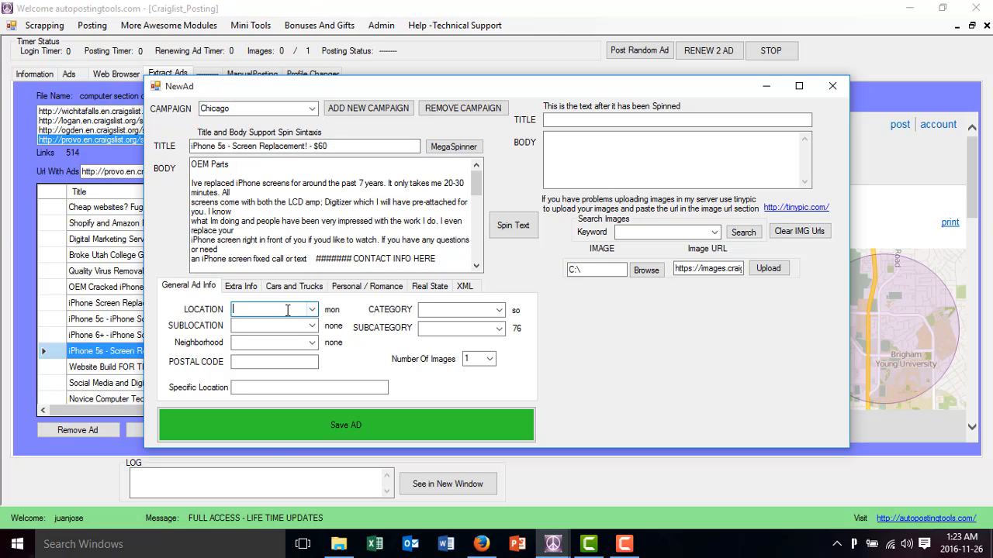
pyautogui.write('h')
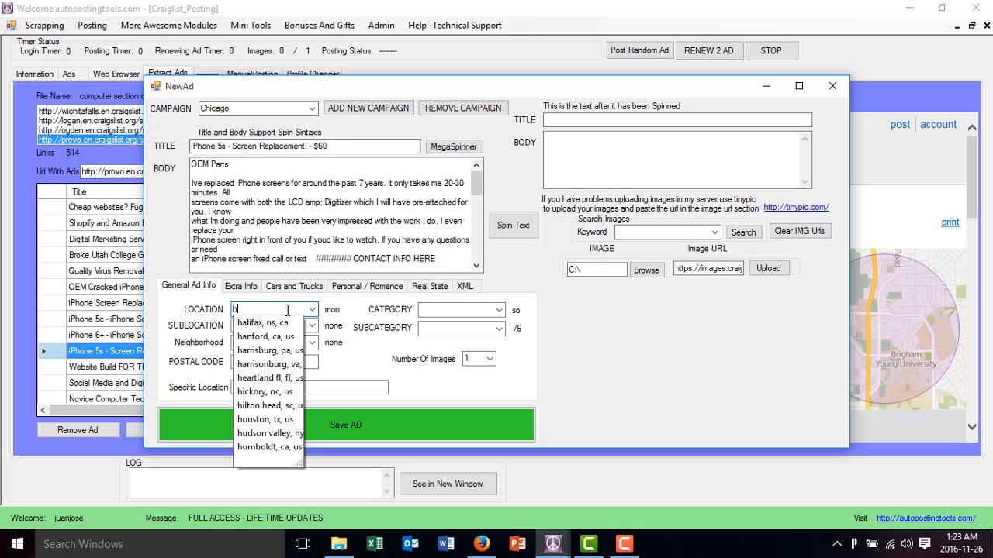
pyautogui.press('BackSpace')
pyautogui.write('chi')
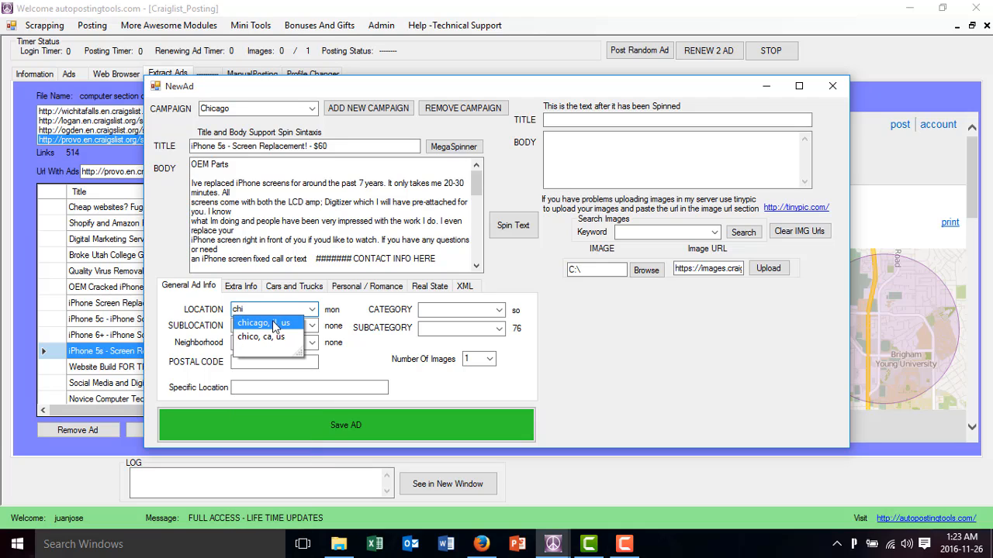
pyautogui.click(273, 326)
pyautogui.click(312, 326)
pyautogui.click(292, 343)
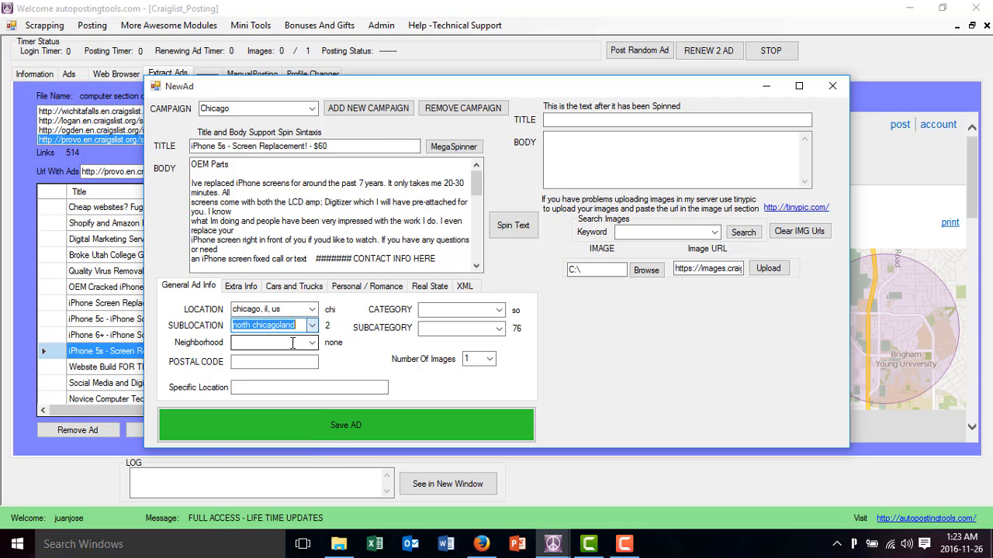
pyautogui.click(292, 343)
pyautogui.click(288, 361)
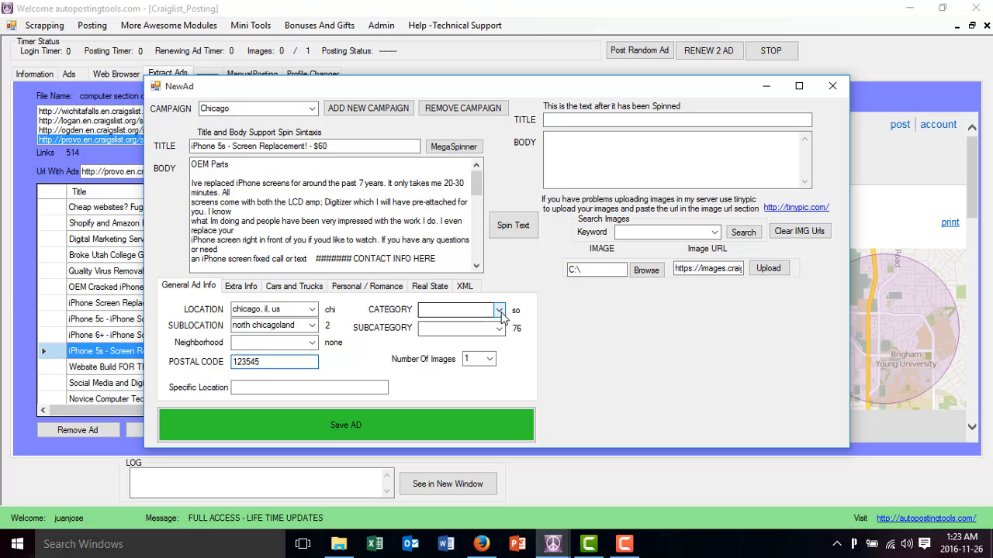
# Set the category to housing wanted with subcategory room/share wanted, and save the Chicago ad
pyautogui.click(466, 310)
pyautogui.click(479, 362)
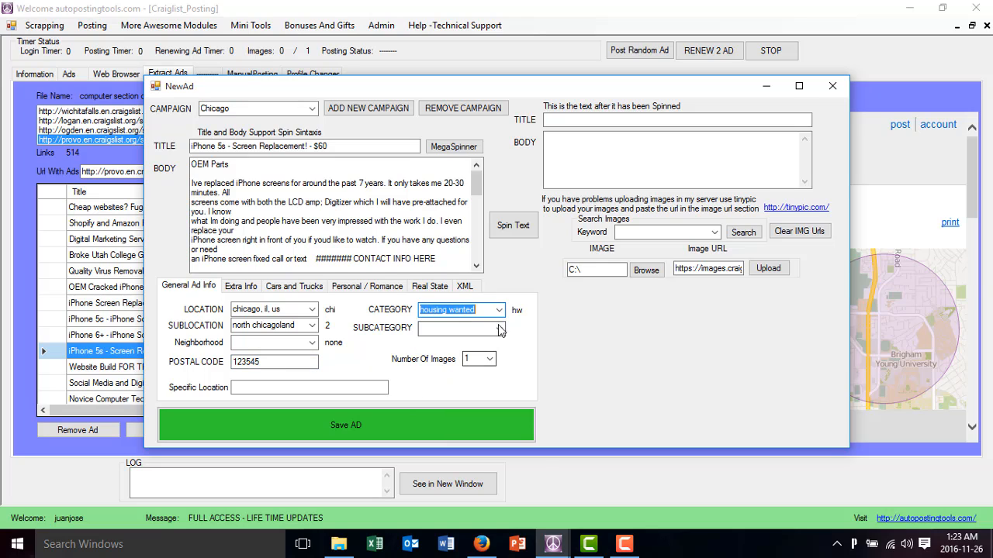
pyautogui.click(499, 328)
pyautogui.click(487, 359)
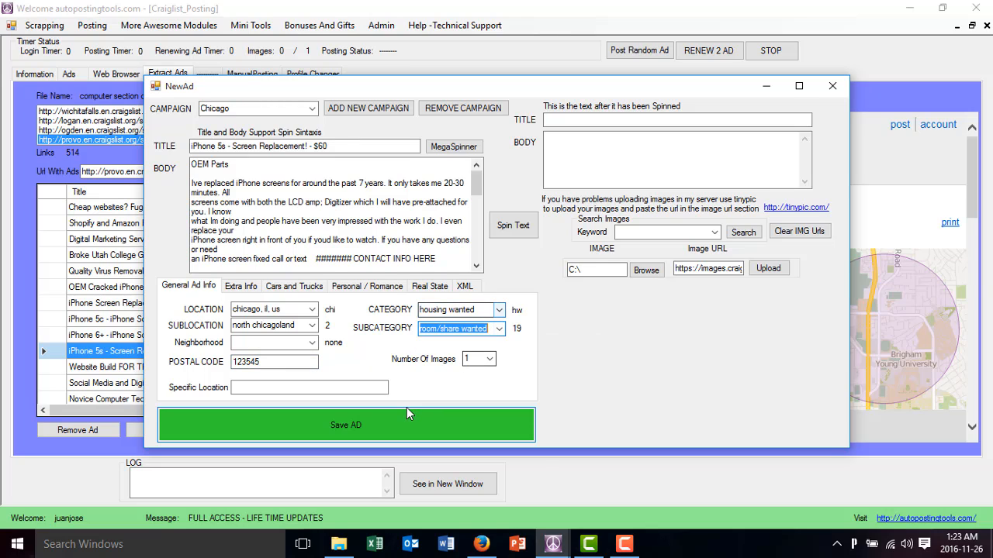
pyautogui.click(384, 428)
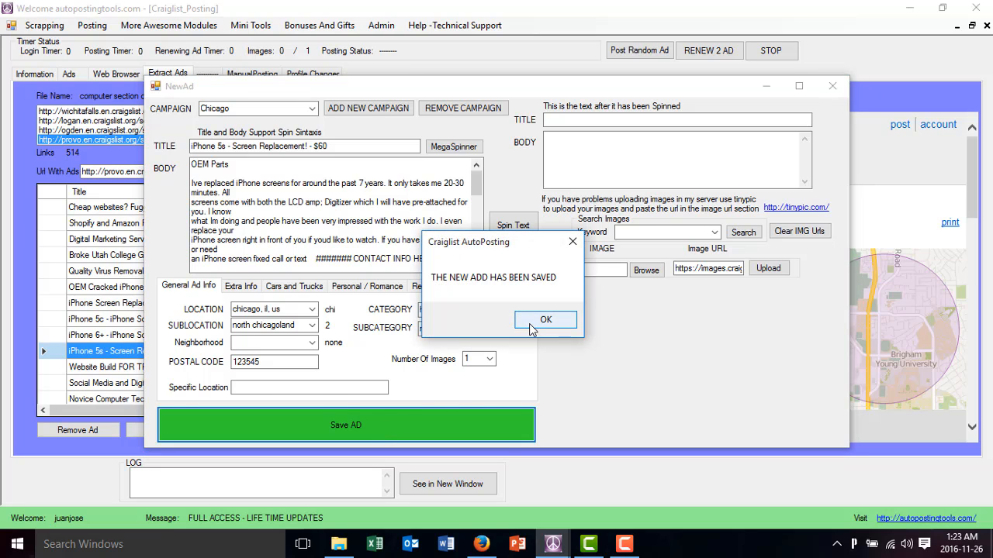
pyautogui.click(523, 327)
# Duplicate the Chicago iPhone 5s ad twice, saving each copy with its existing settings
pyautogui.click(68, 73)
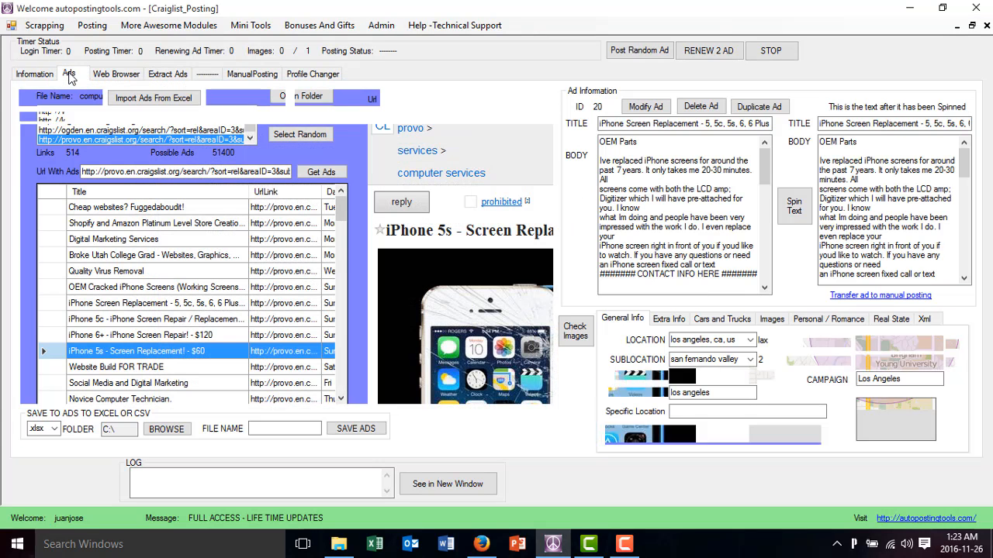
pyautogui.click(284, 243)
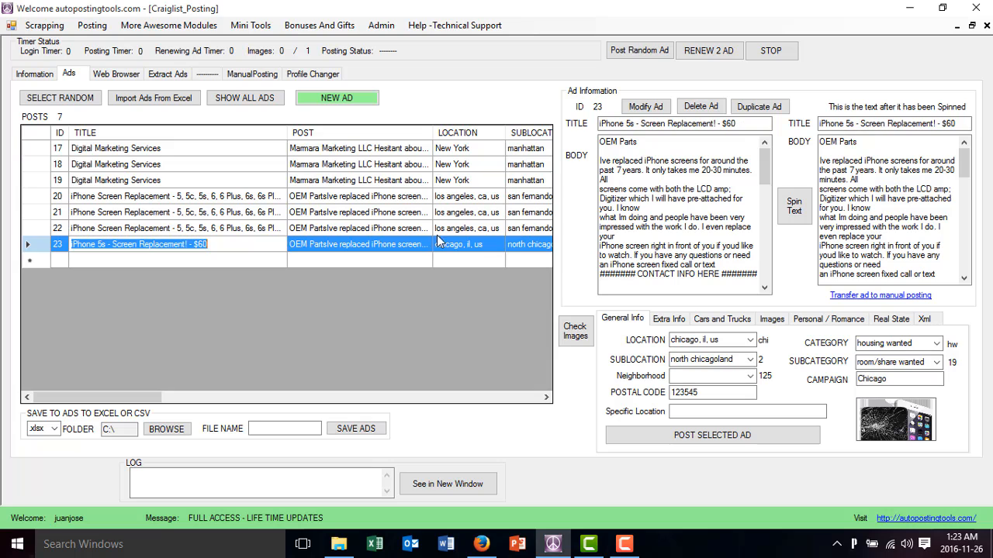
pyautogui.click(764, 106)
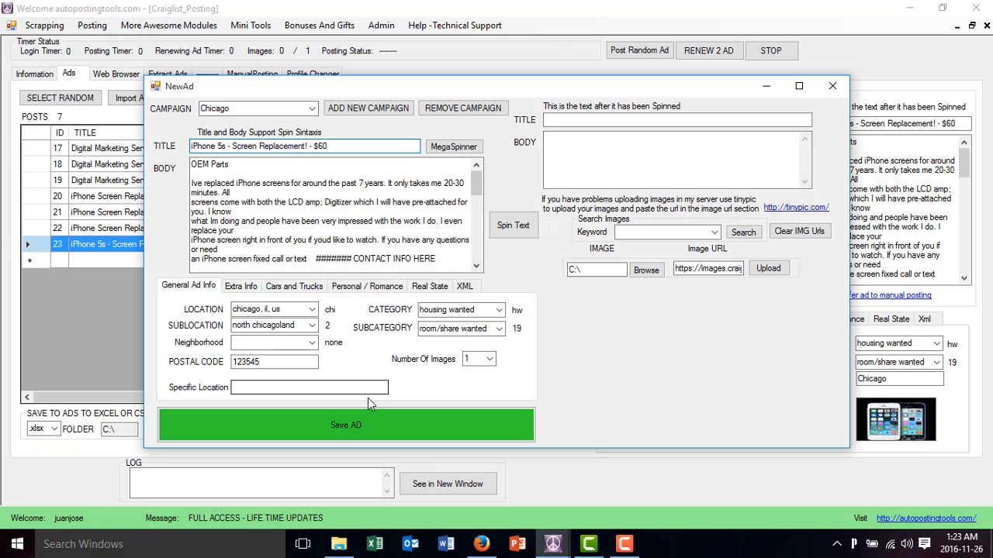
pyautogui.click(360, 425)
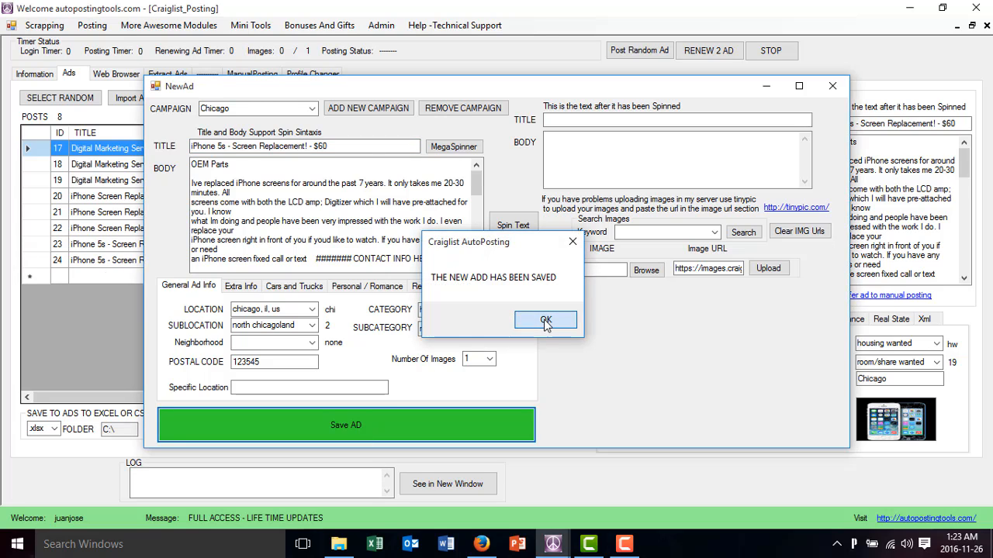
pyautogui.click(548, 322)
pyautogui.click(388, 262)
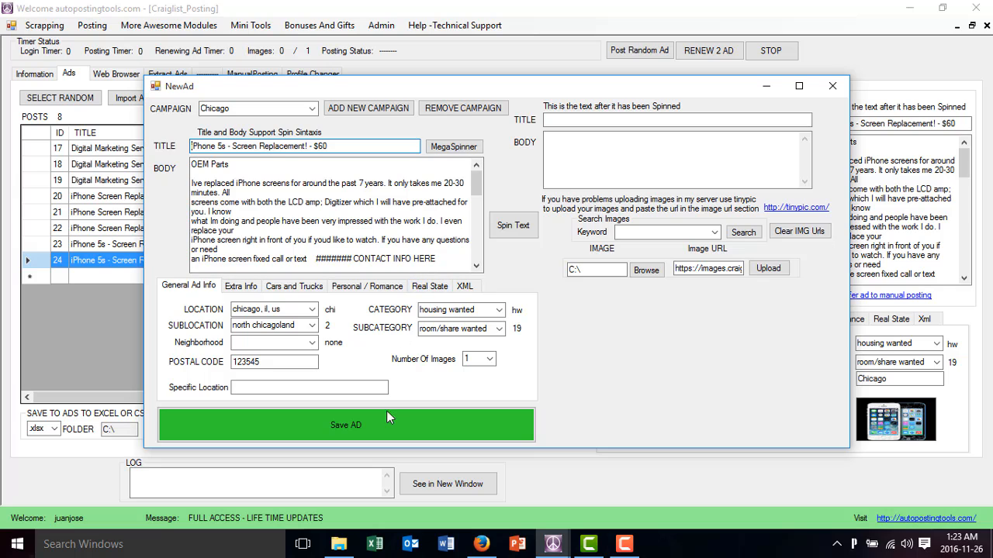
pyautogui.click(374, 428)
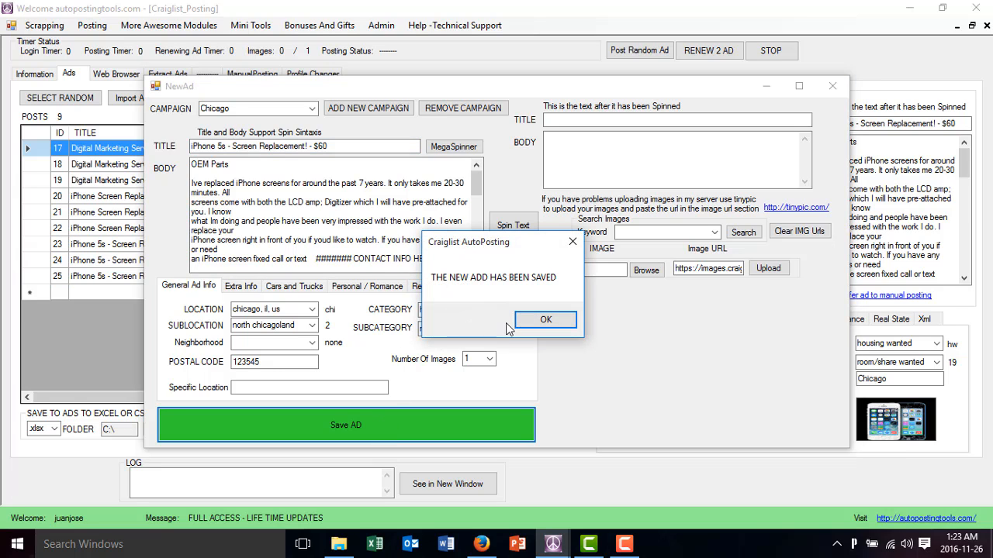
pyautogui.click(533, 319)
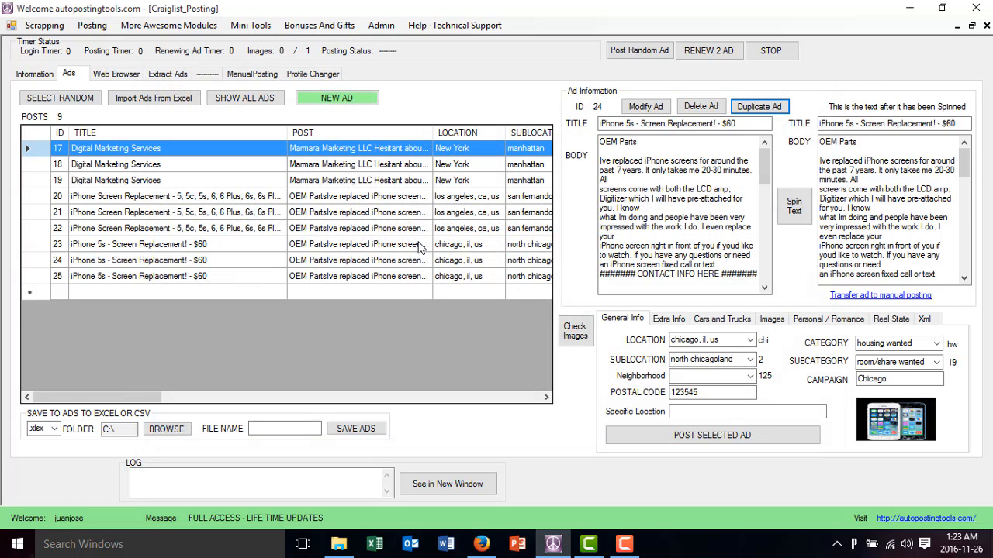
# Duplicate the second Chicago iPhone 5s ad and assign the copy to the Miami campaign
pyautogui.click(401, 260)
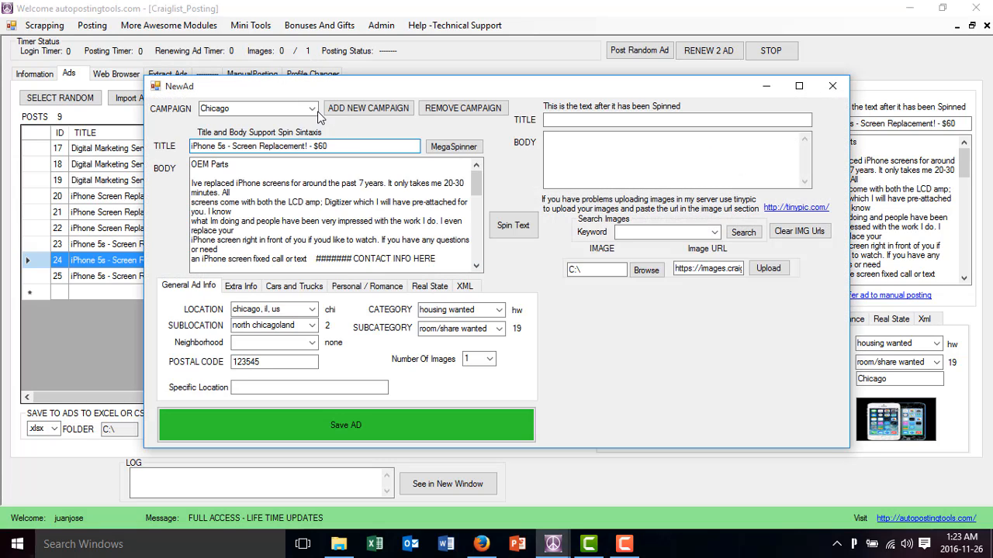
pyautogui.click(312, 109)
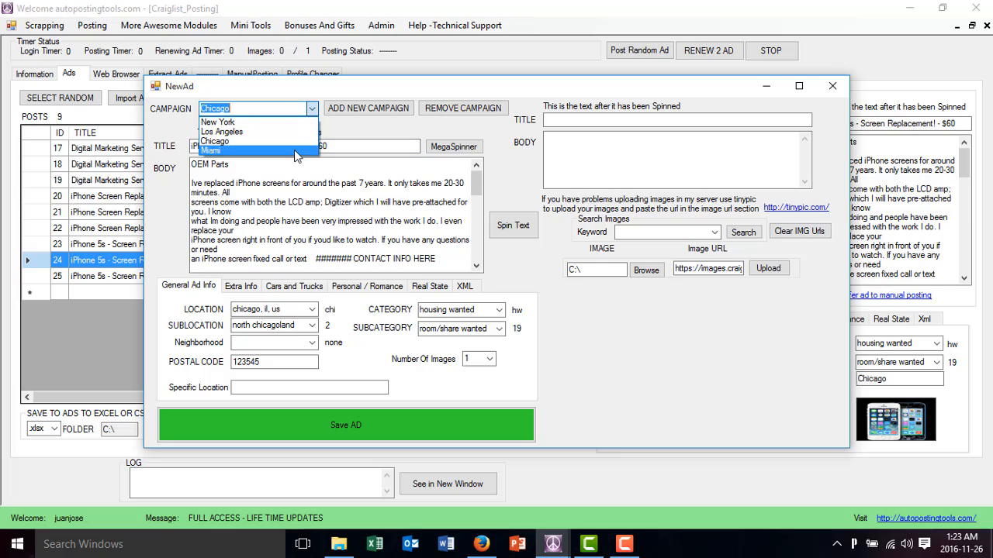
pyautogui.click(294, 150)
# Set the Miami ad's location to south florida, fl, us and its sublocation to miami / dade county
pyautogui.click(290, 311)
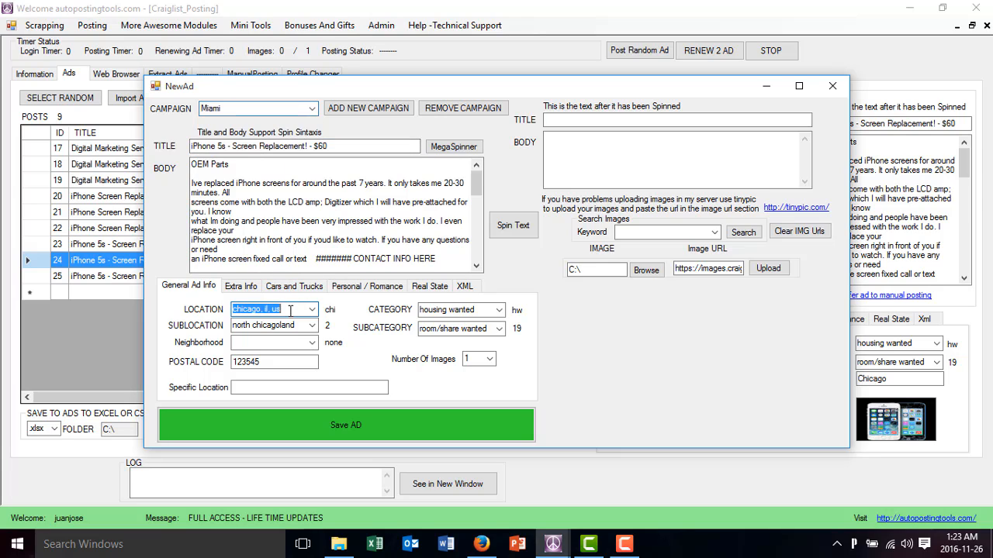
pyautogui.write('mia')
pyautogui.press('BackSpace')
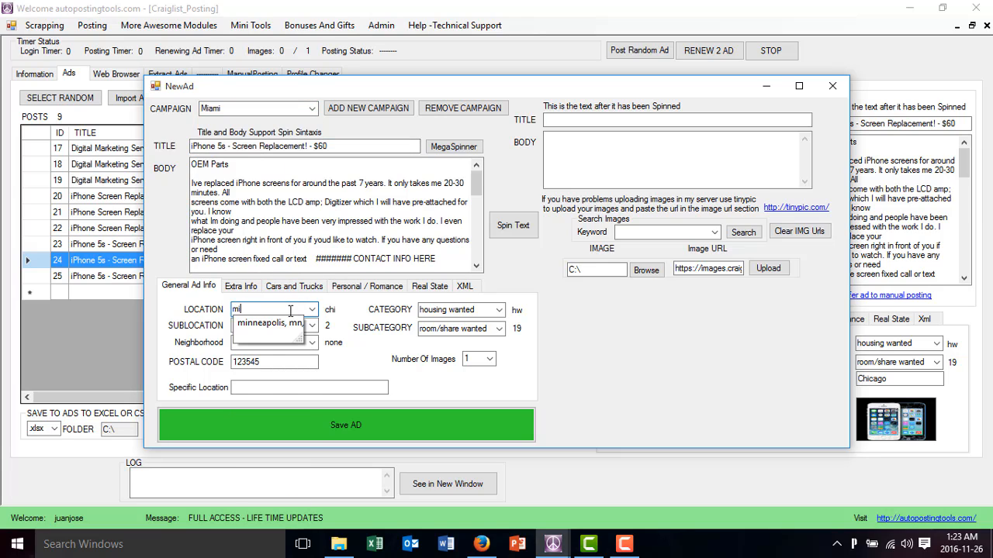
pyautogui.press('BackSpace')
pyautogui.press('BackSpace')
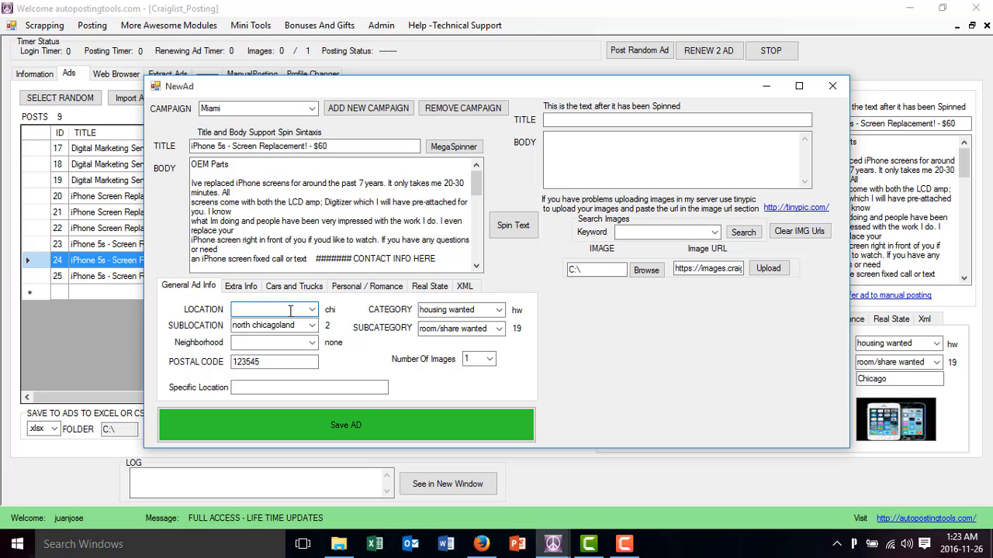
pyautogui.write('s')
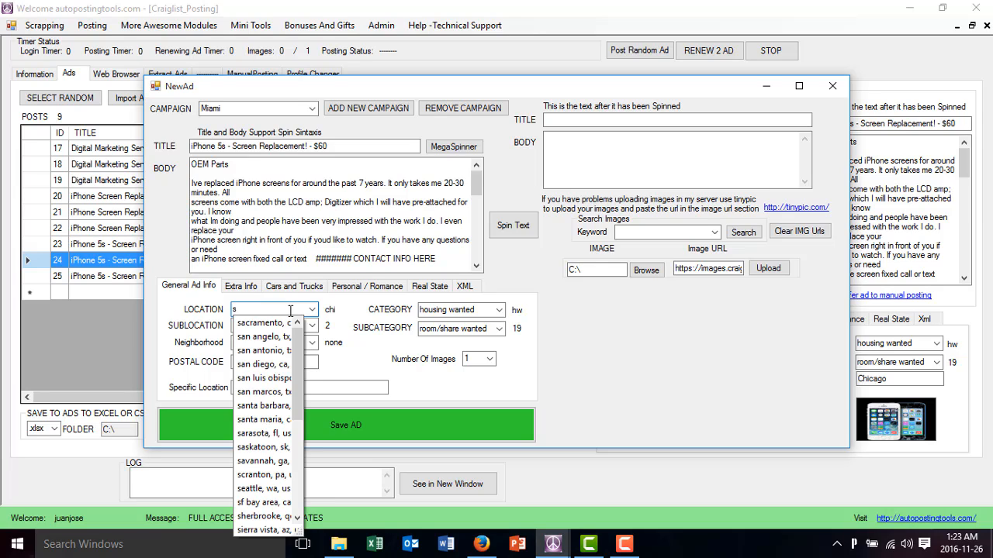
pyautogui.write('o')
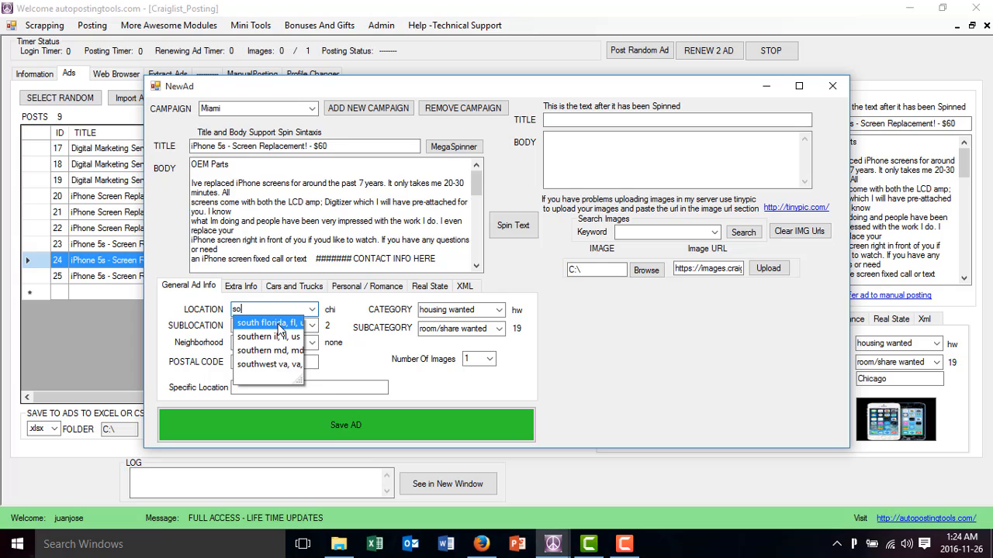
pyautogui.click(279, 329)
pyautogui.click(312, 325)
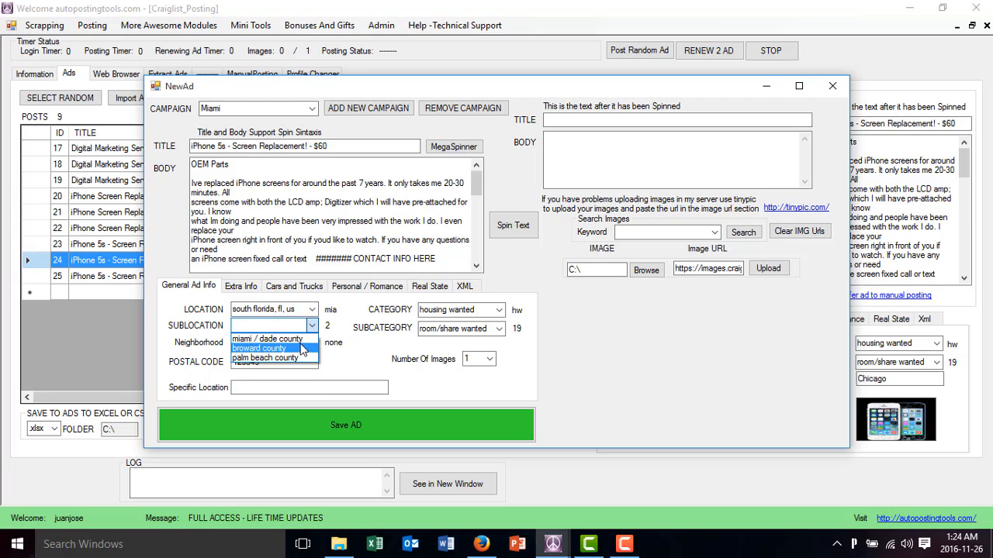
pyautogui.click(307, 339)
# Save the Miami ad with no neighborhood and its existing postal code and category settings
pyautogui.click(313, 344)
pyautogui.click(314, 349)
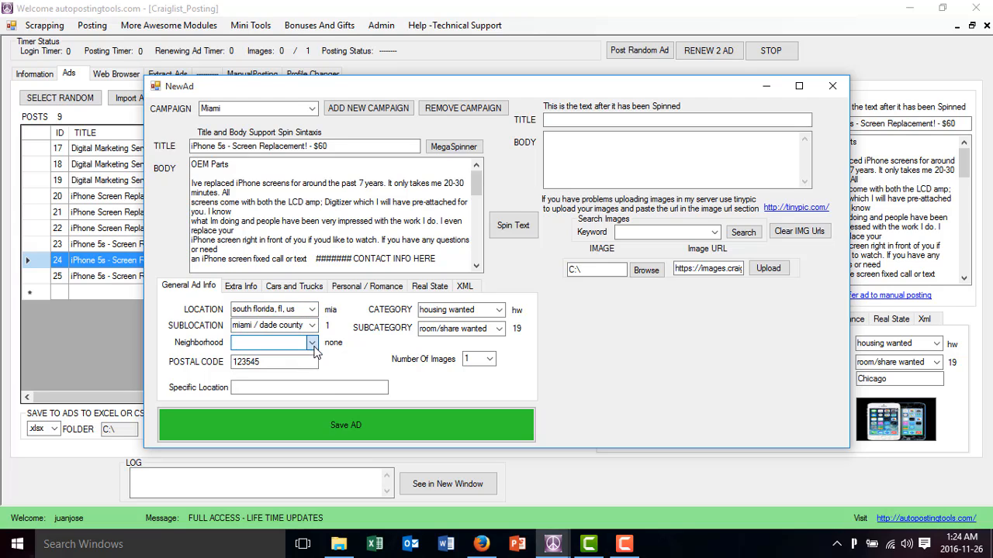
pyautogui.click(302, 362)
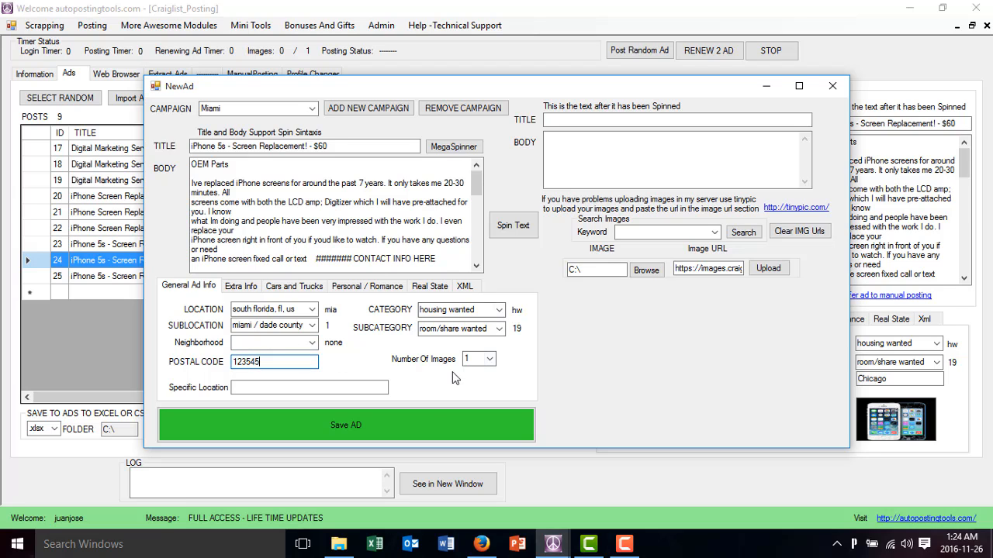
pyautogui.click(408, 419)
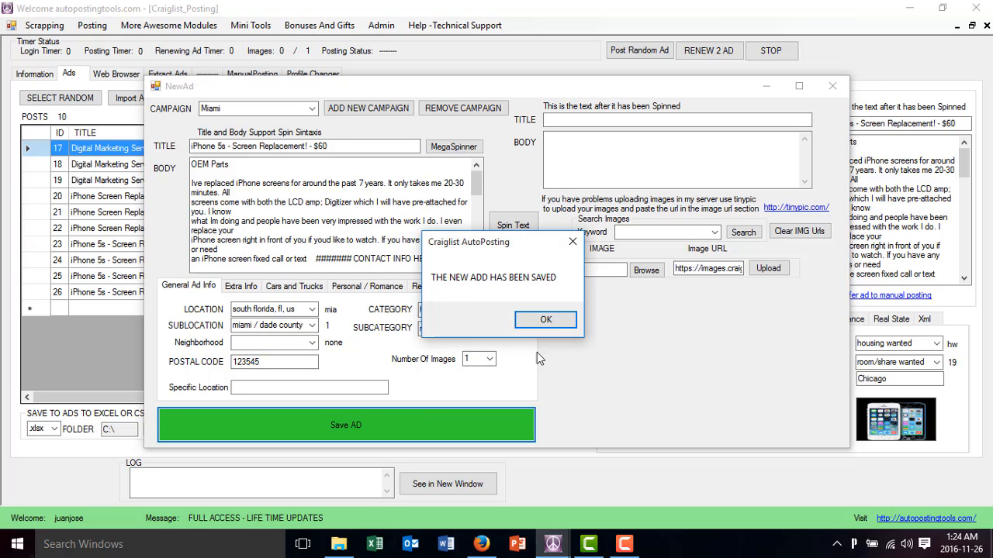
pyautogui.click(546, 321)
# Duplicate the Miami iPhone 5s ad and save the copy with its existing settings
pyautogui.click(373, 292)
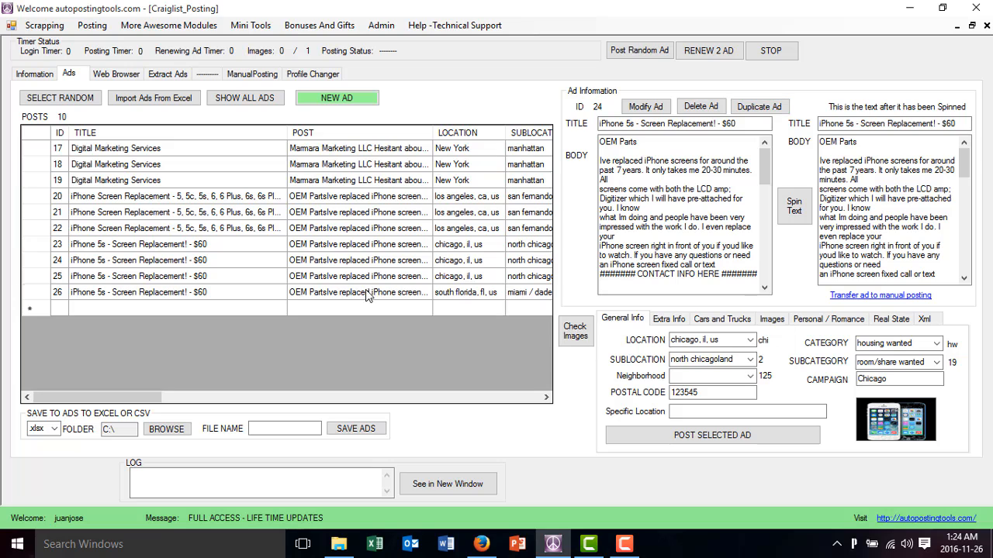
pyautogui.click(756, 107)
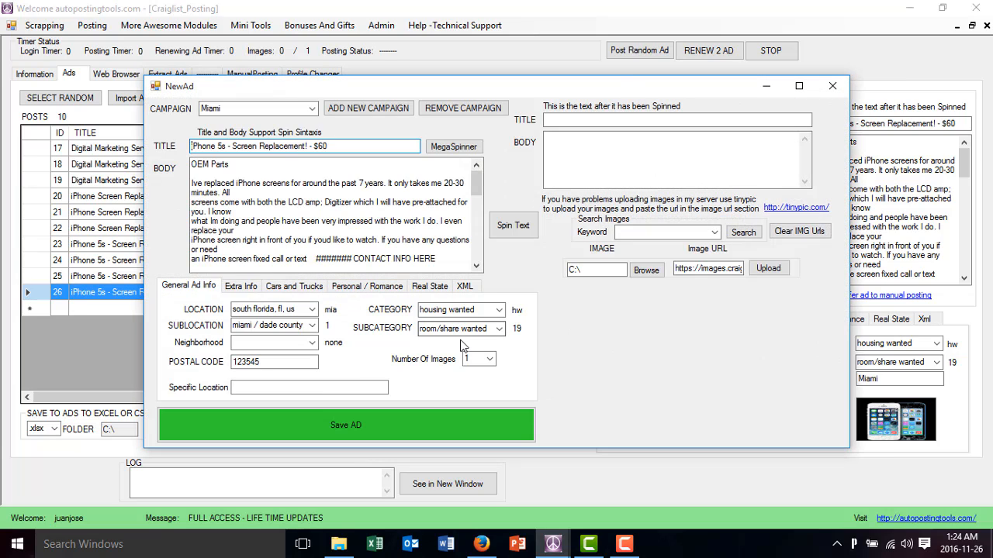
pyautogui.click(408, 423)
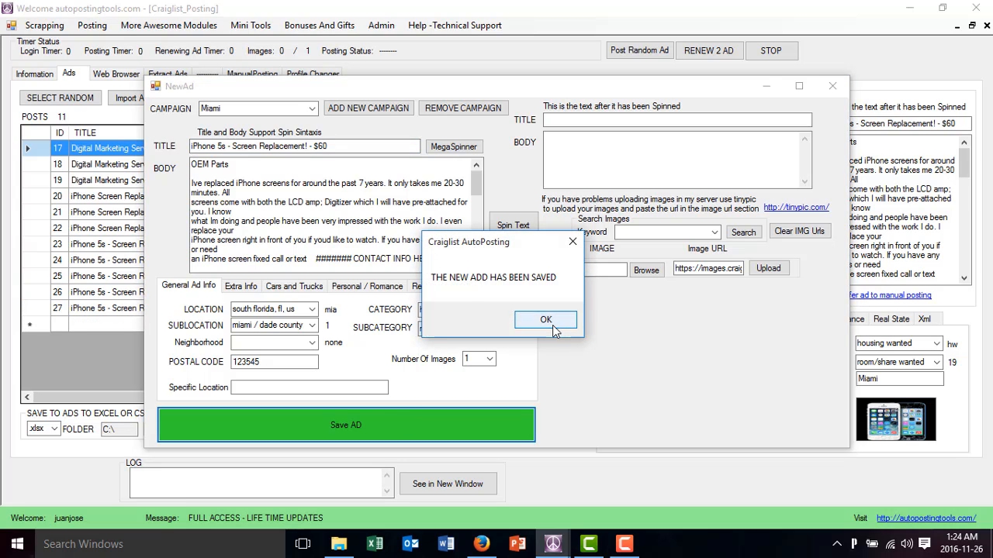
pyautogui.click(518, 318)
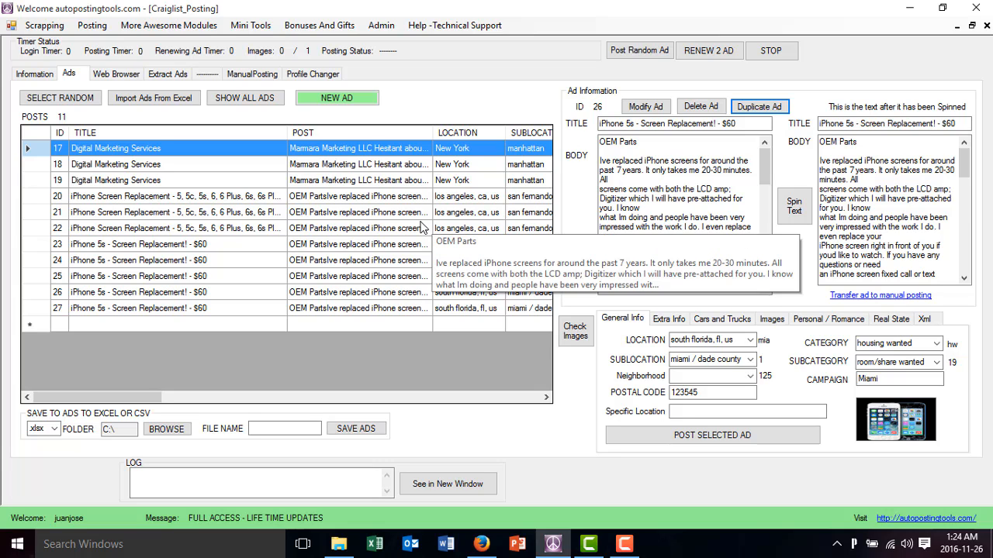
# Load the Sample.txt profile in the posting information and show its account details
pyautogui.click(439, 164)
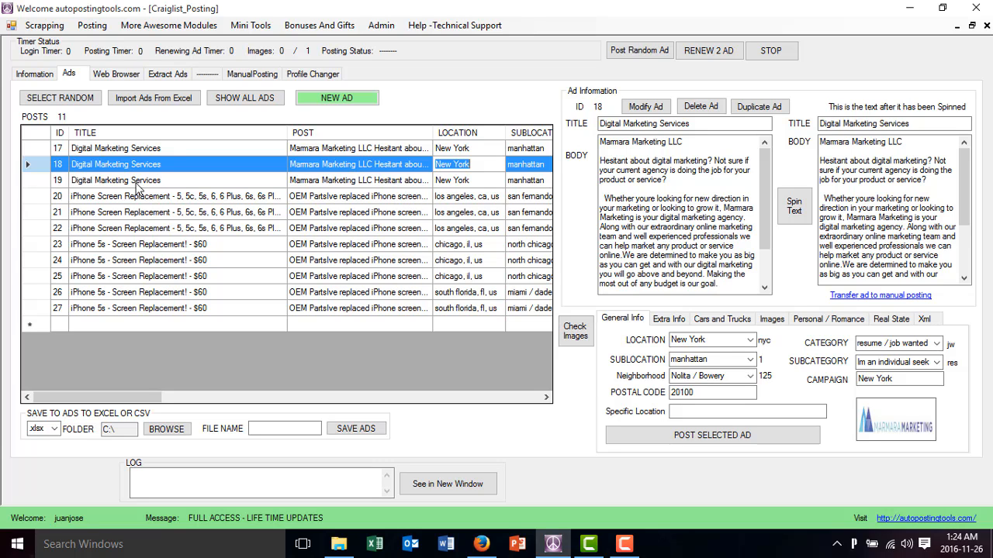
pyautogui.click(35, 75)
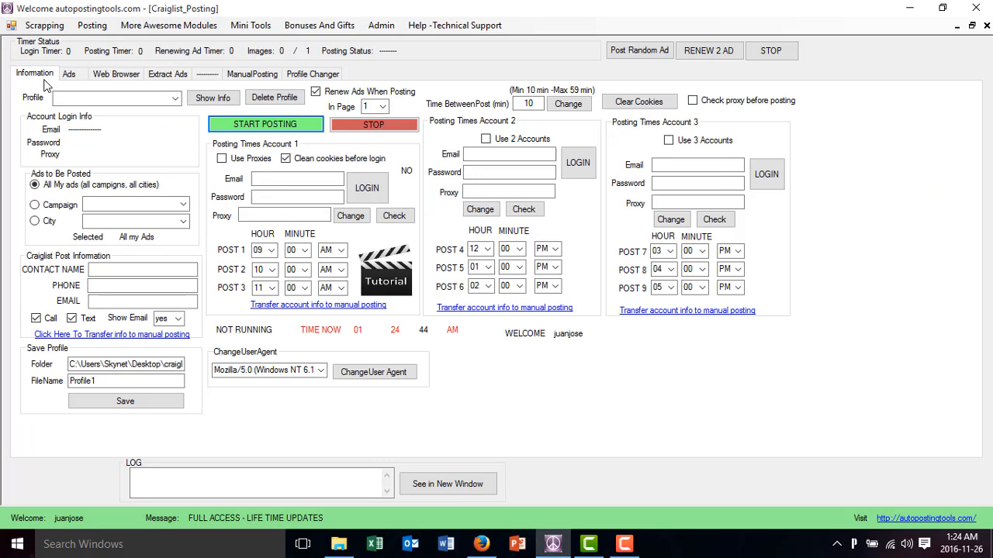
pyautogui.click(116, 98)
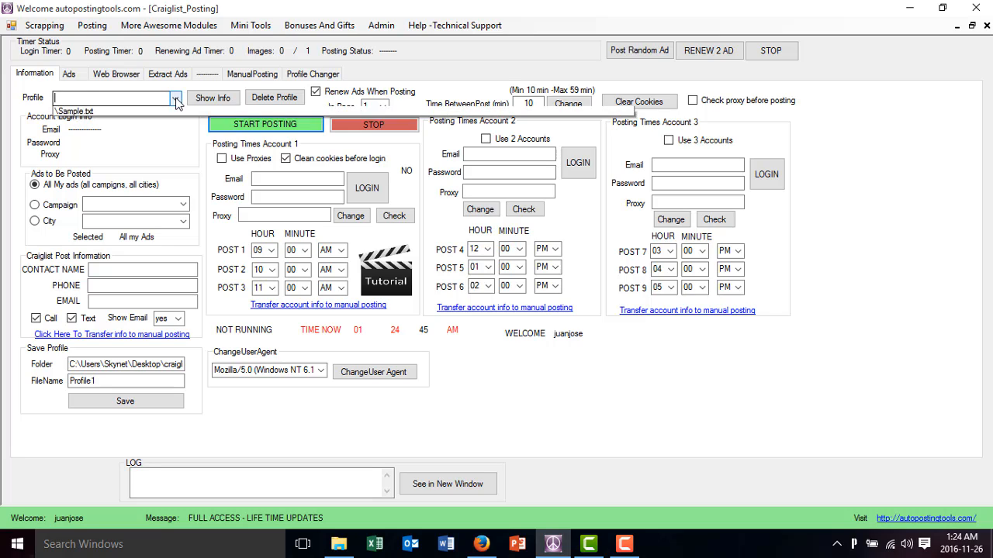
pyautogui.click(117, 111)
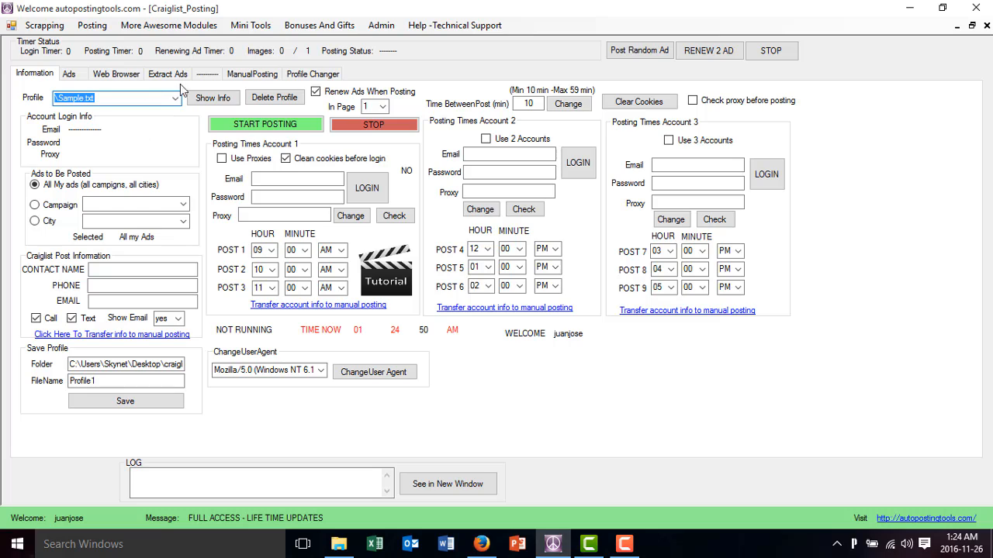
pyautogui.click(212, 99)
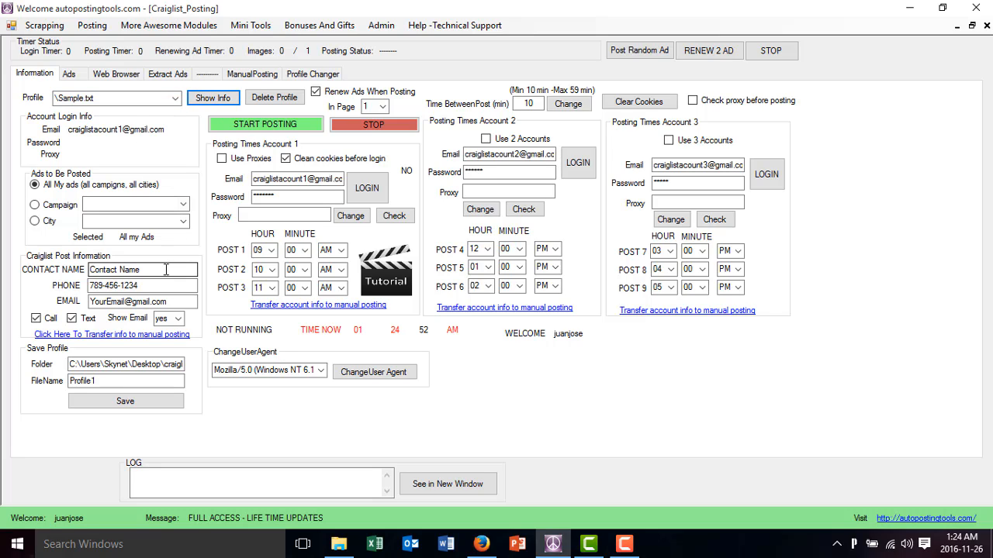
# Limit the ads to be posted to the New York campaign
pyautogui.click(48, 208)
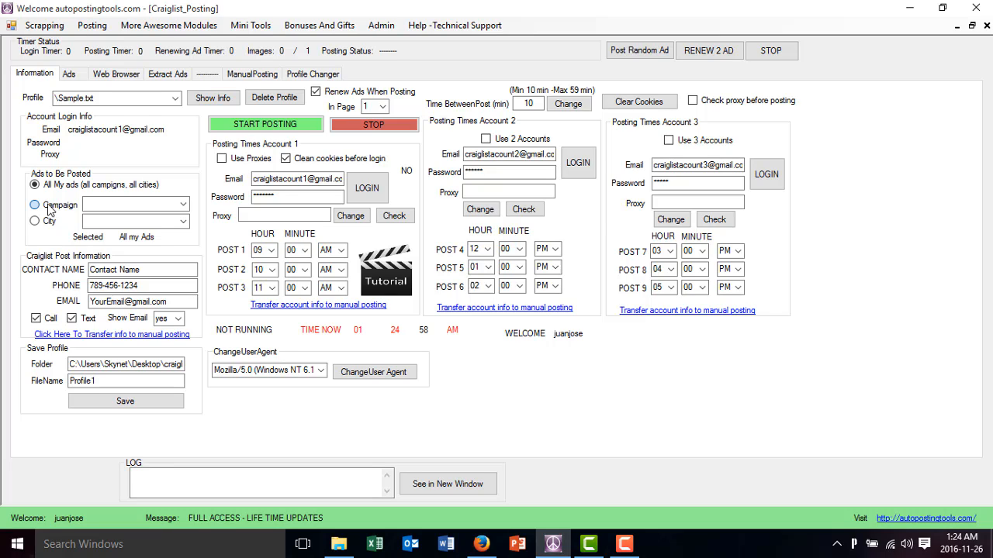
pyautogui.click(184, 205)
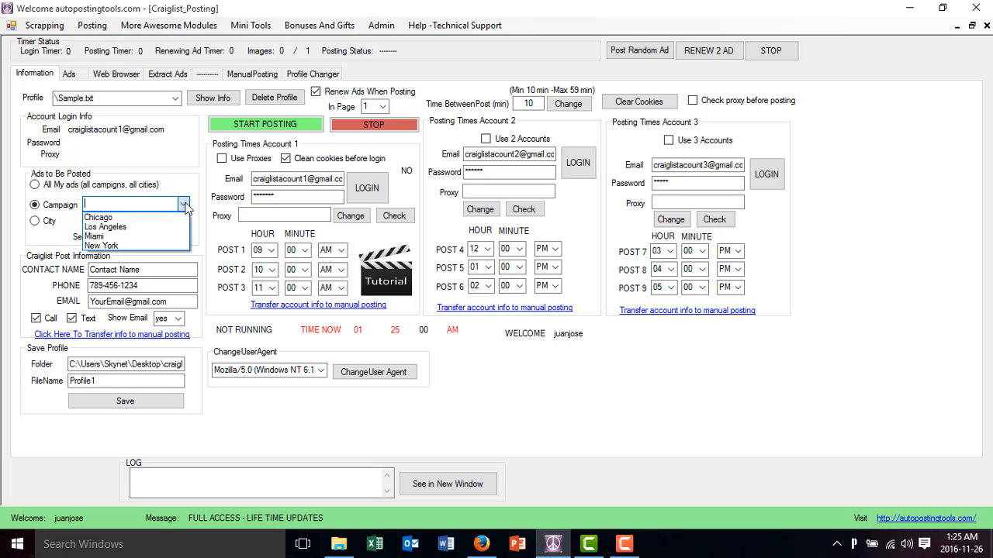
pyautogui.click(163, 247)
pyautogui.click(164, 271)
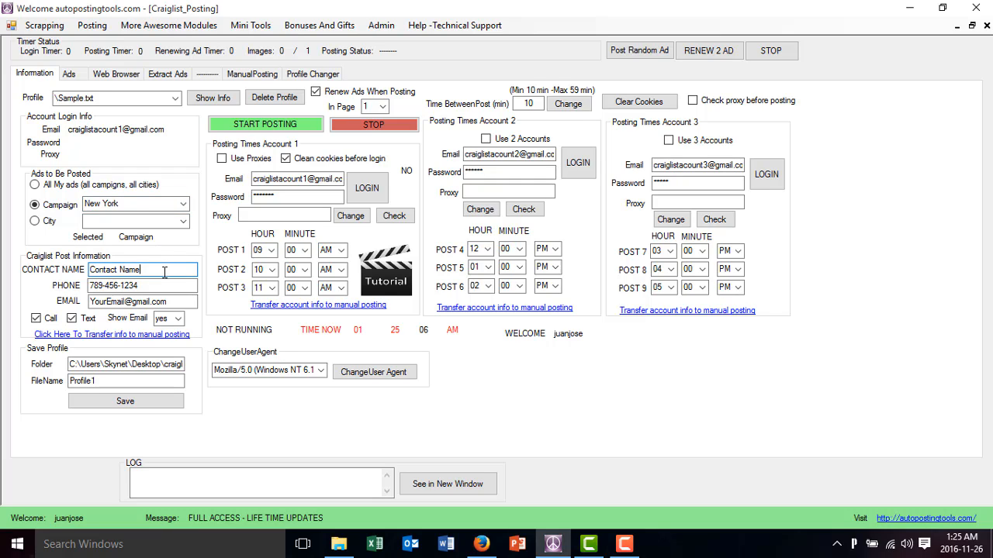
pyautogui.moveTo(164, 272); pyautogui.dragTo(74, 281)
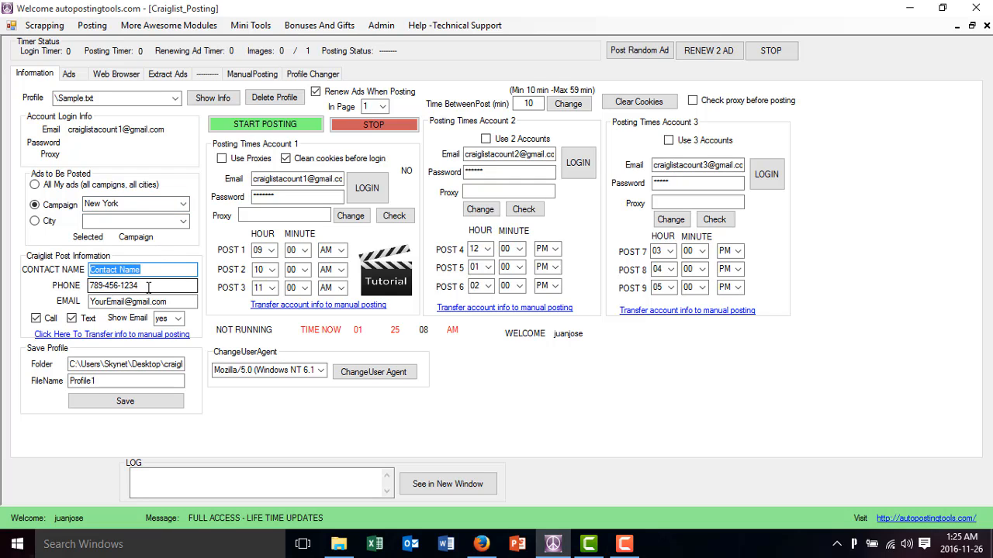
pyautogui.moveTo(140, 286); pyautogui.dragTo(69, 286)
pyautogui.moveTo(151, 301); pyautogui.dragTo(78, 302)
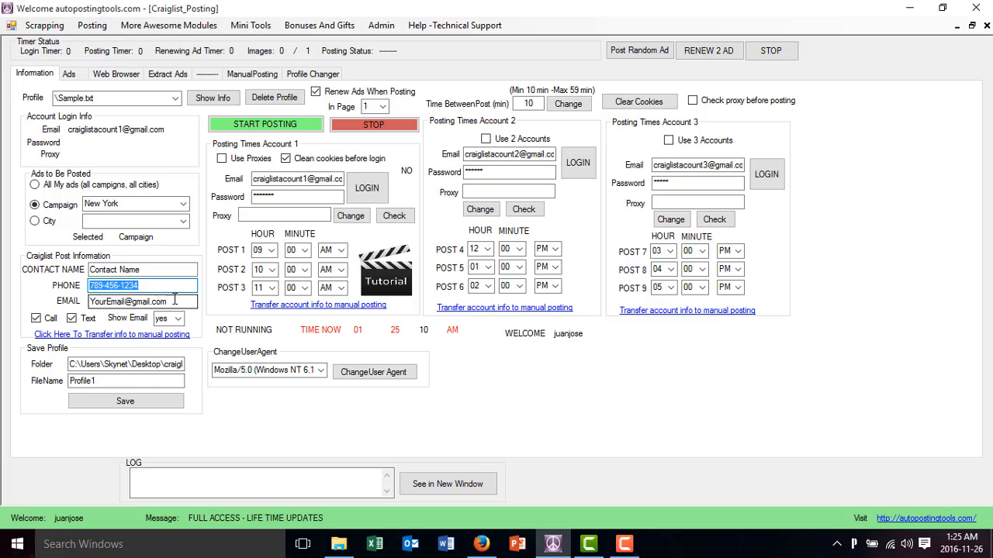
pyautogui.moveTo(149, 301); pyautogui.dragTo(60, 304)
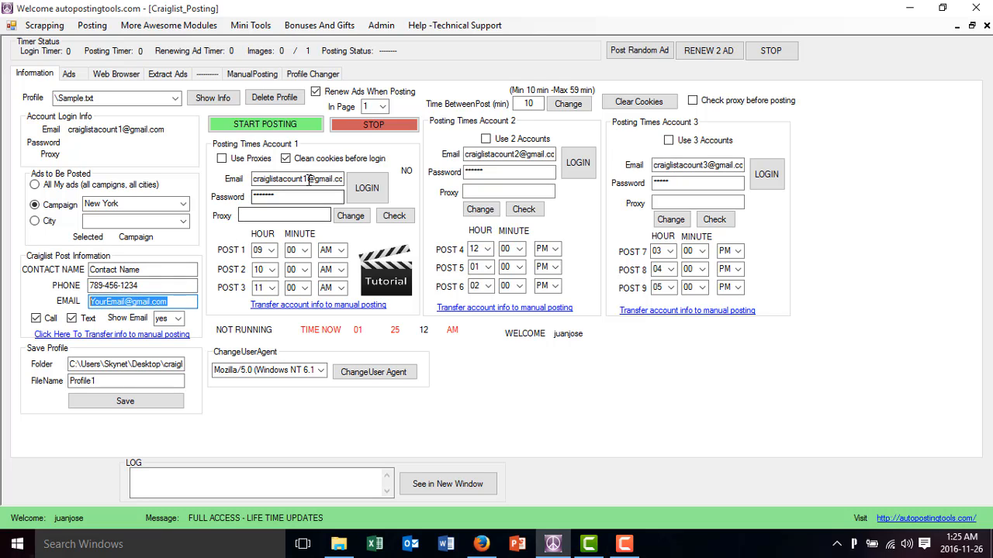
# Replace posting account 1's email with the first New York account's email address
pyautogui.moveTo(308, 179); pyautogui.dragTo(218, 196)
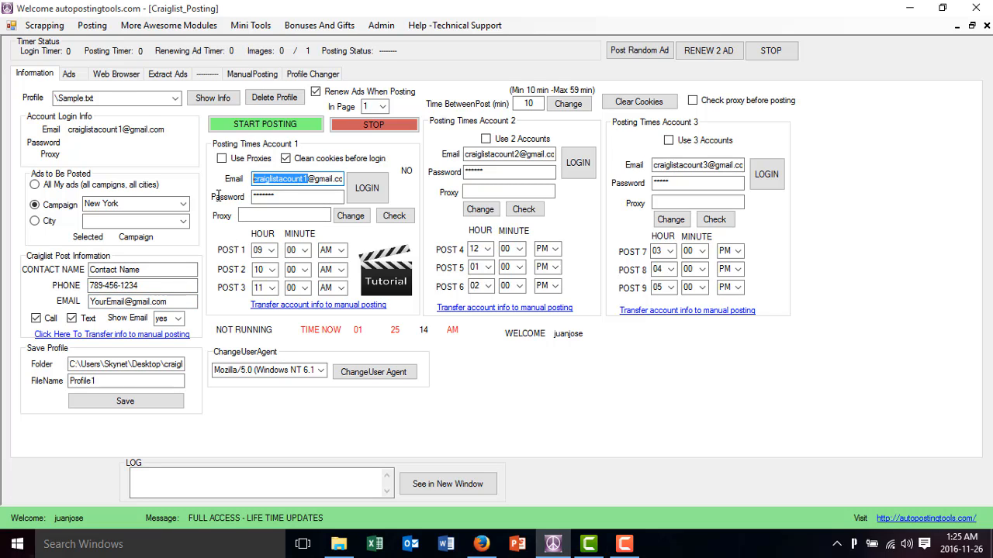
pyautogui.write('newyork')
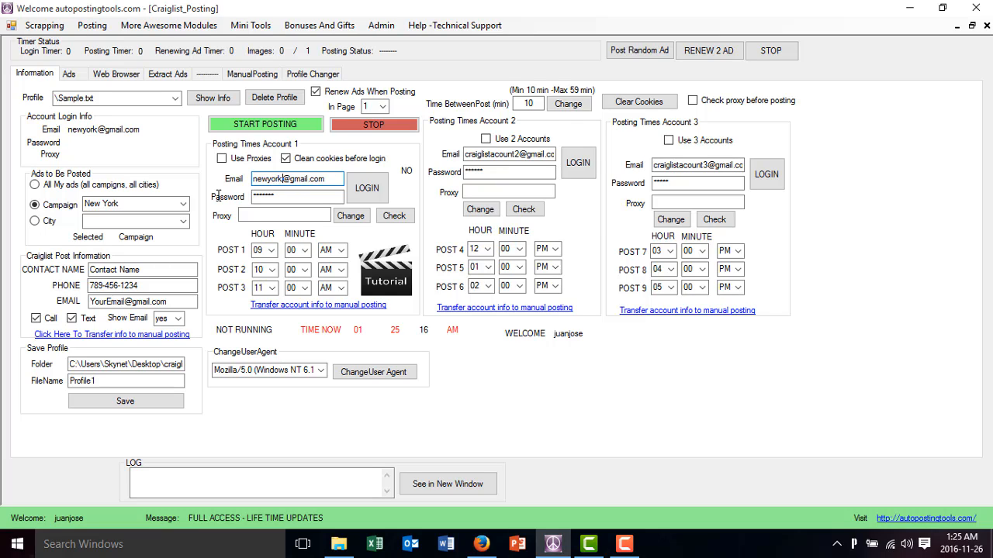
pyautogui.write('email')
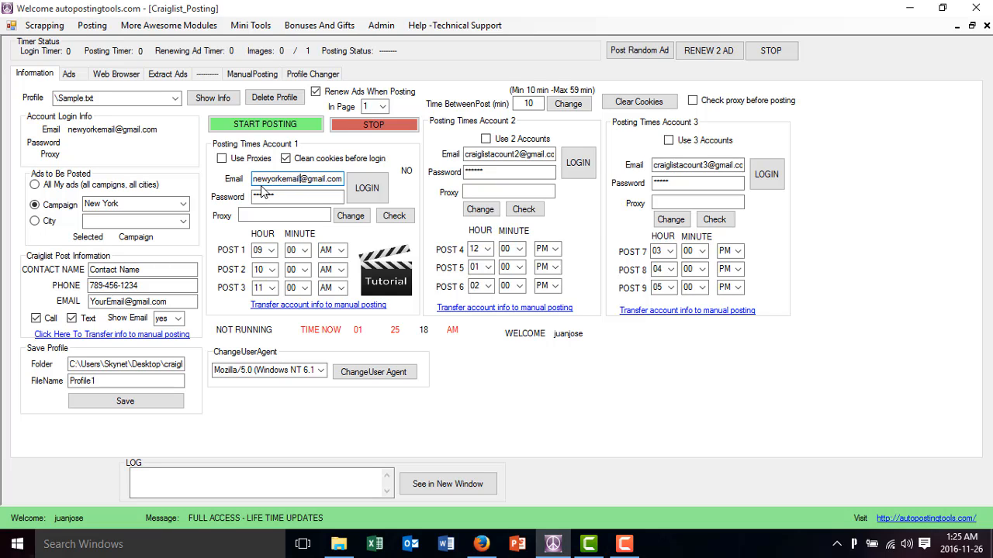
pyautogui.write('1')
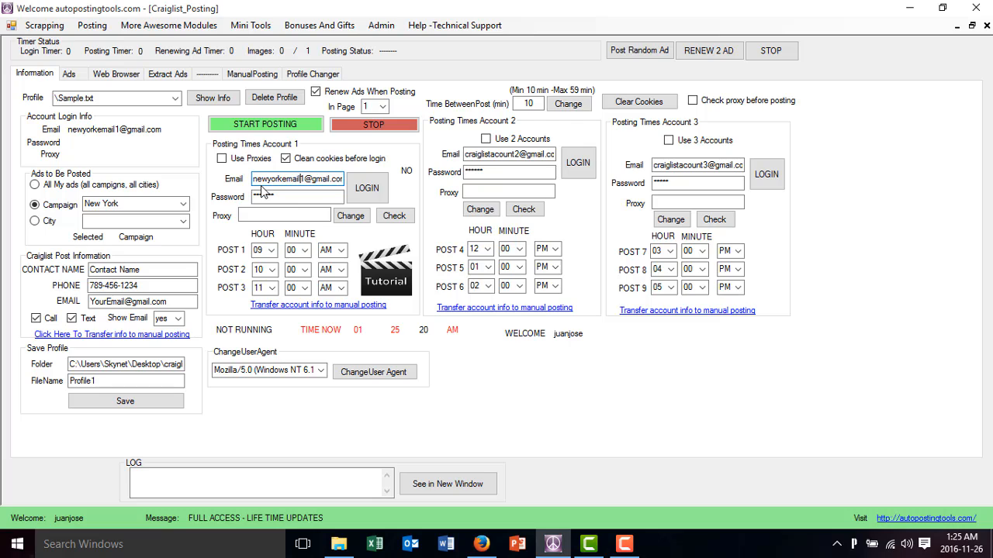
# Reuse the New York email name for posting accounts 2 and 3, keeping their numbers and domain, and enable both accounts
pyautogui.hotkey('shift', 'Left')
pyautogui.hotkey('shift', 'Left')
pyautogui.hotkey('shift', 'Left')
pyautogui.hotkey('shift', 'Left')
pyautogui.hotkey('shift', 'Left')
pyautogui.hotkey('shift', 'Left')
pyautogui.hotkey('shift', 'Left')
pyautogui.hotkey('shift', 'Left')
pyautogui.hotkey('shift', 'Left')
pyautogui.hotkey('shift', 'Left')
pyautogui.hotkey('shift', 'Left')
pyautogui.hotkey('shift', 'Left')
pyautogui.hotkey('ctrl', 'c')
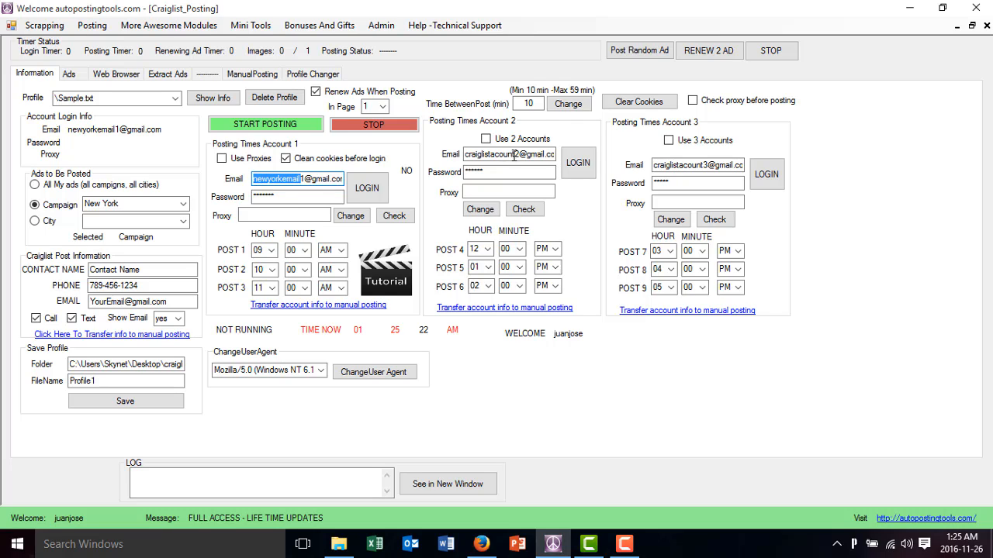
pyautogui.moveTo(506, 155); pyautogui.dragTo(464, 155)
pyautogui.hotkey('ctrl', 'v')
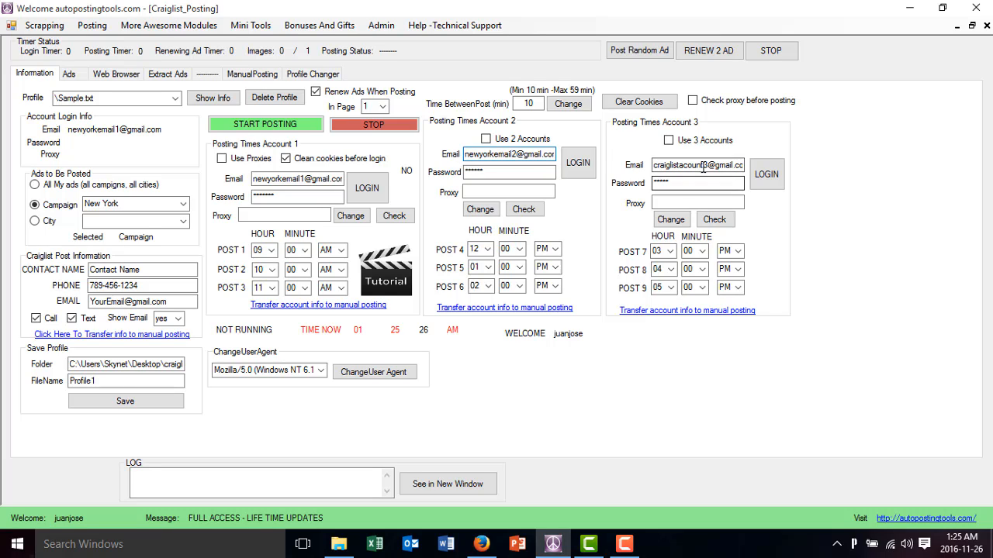
pyautogui.moveTo(702, 165); pyautogui.dragTo(651, 172)
pyautogui.hotkey('ctrl', 'v')
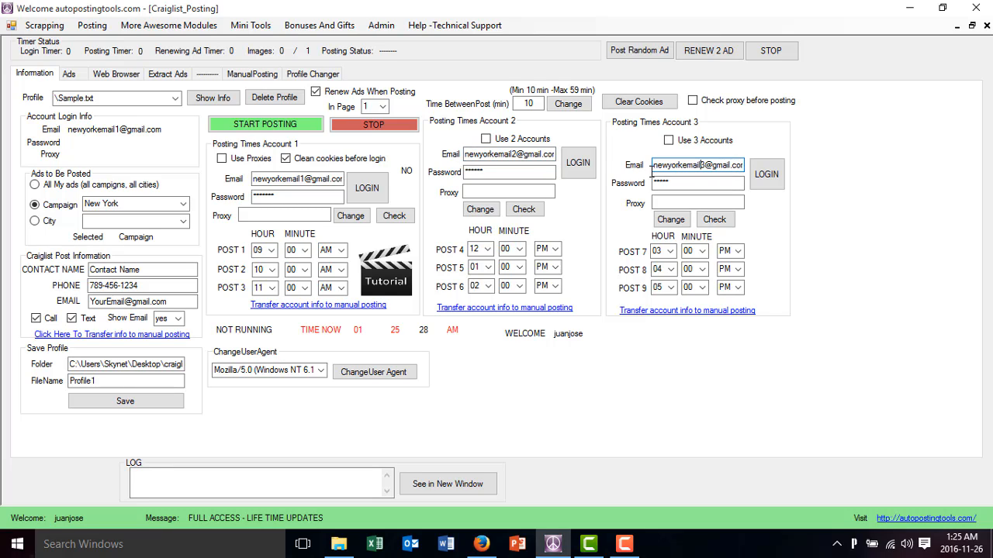
pyautogui.click(500, 138)
# Open the Proxify integration and choose United States as the proxy country
pyautogui.moveTo(197, 303); pyautogui.dragTo(90, 302)
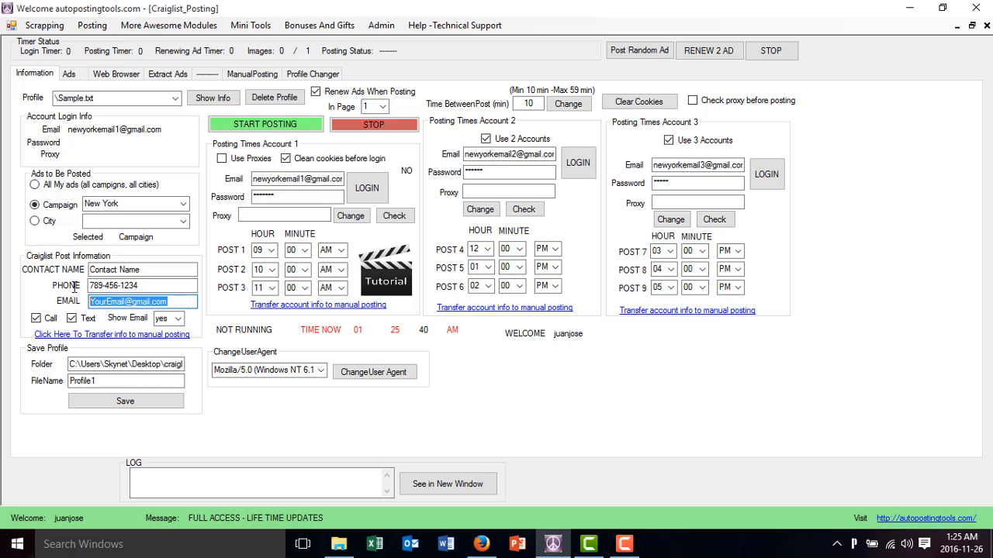
pyautogui.click(268, 215)
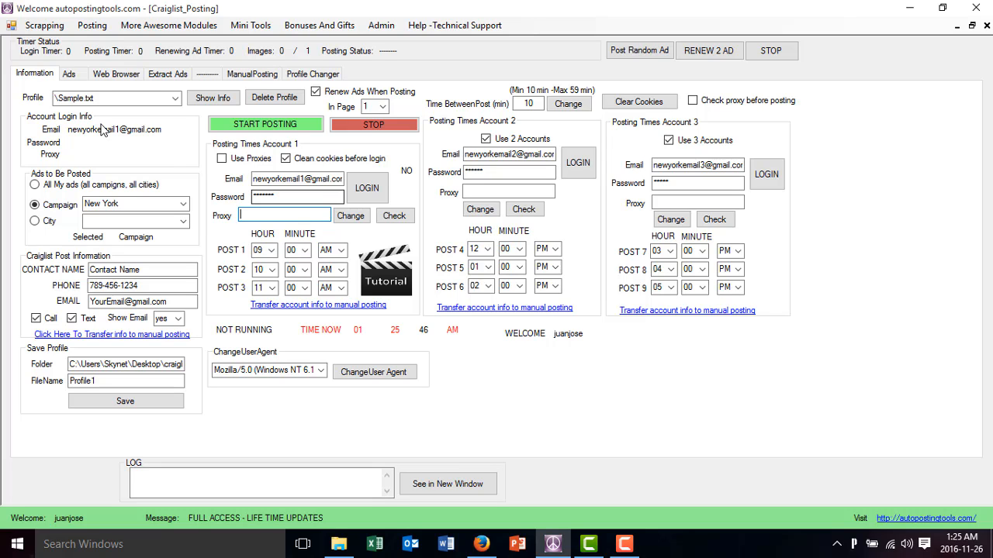
pyautogui.click(93, 26)
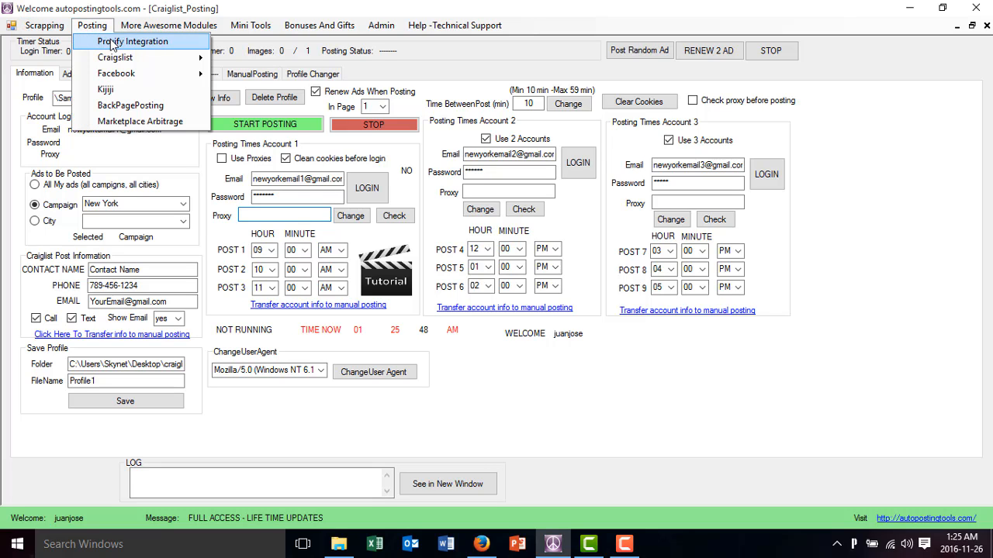
pyautogui.click(113, 41)
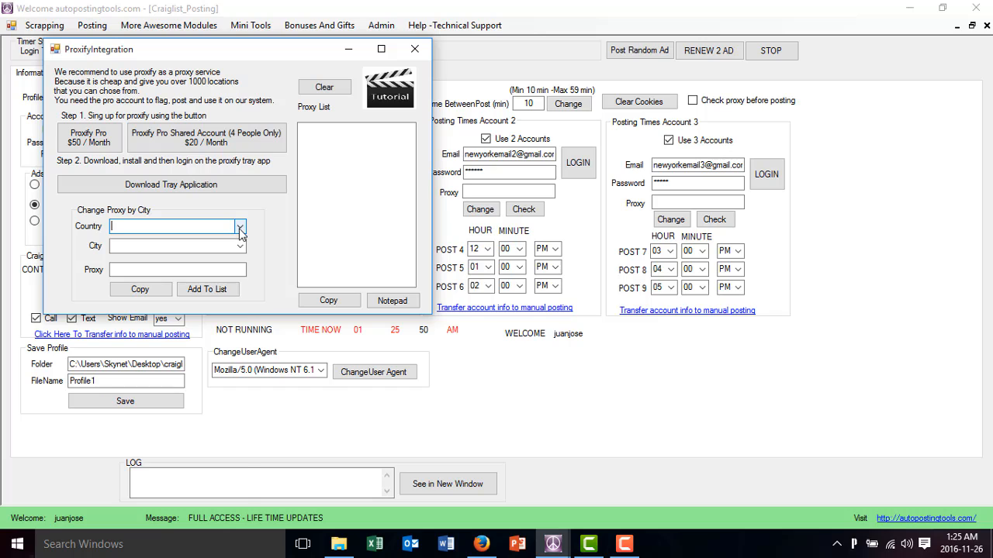
pyautogui.click(239, 228)
pyautogui.click(215, 240)
# Choose the New York City #12 proxy and add it to the proxy list
pyautogui.click(241, 246)
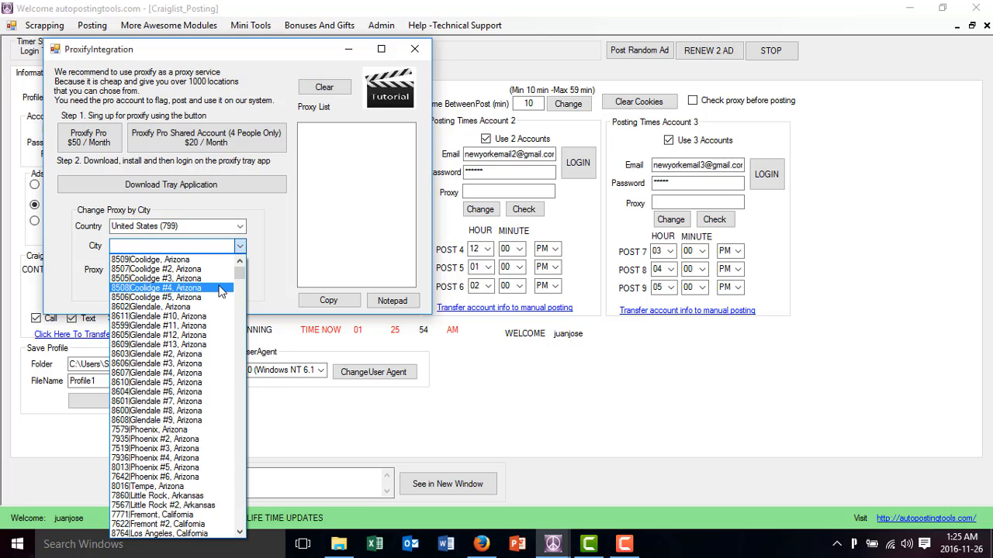
pyautogui.scroll(-15, 220, 290)
pyautogui.scroll(-15, 220, 290)
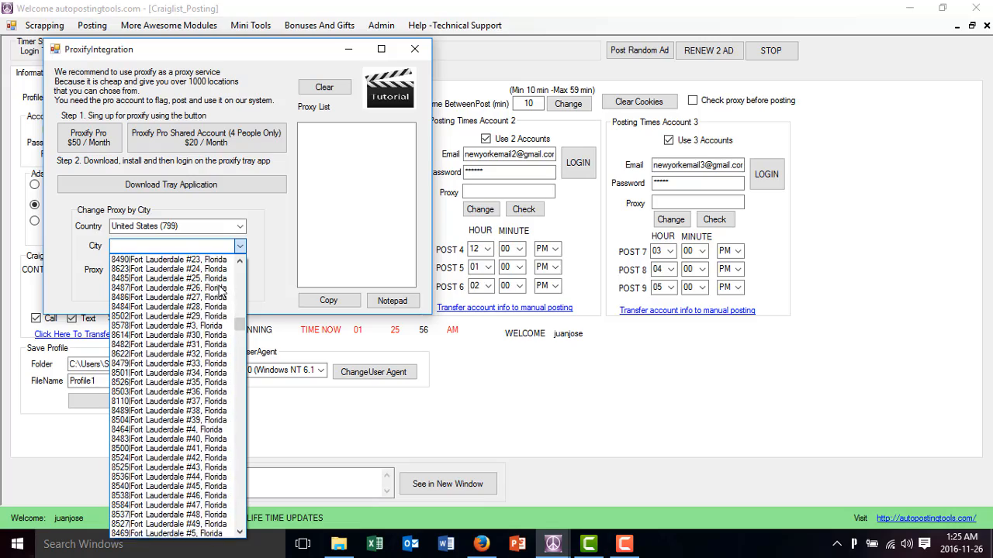
pyautogui.scroll(-15, 219, 289)
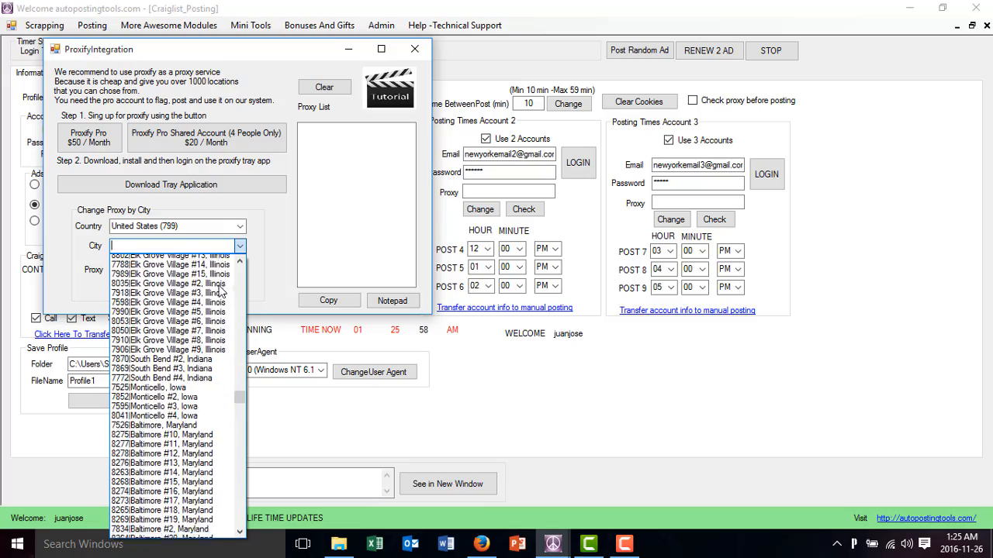
pyautogui.scroll(-15, 219, 290)
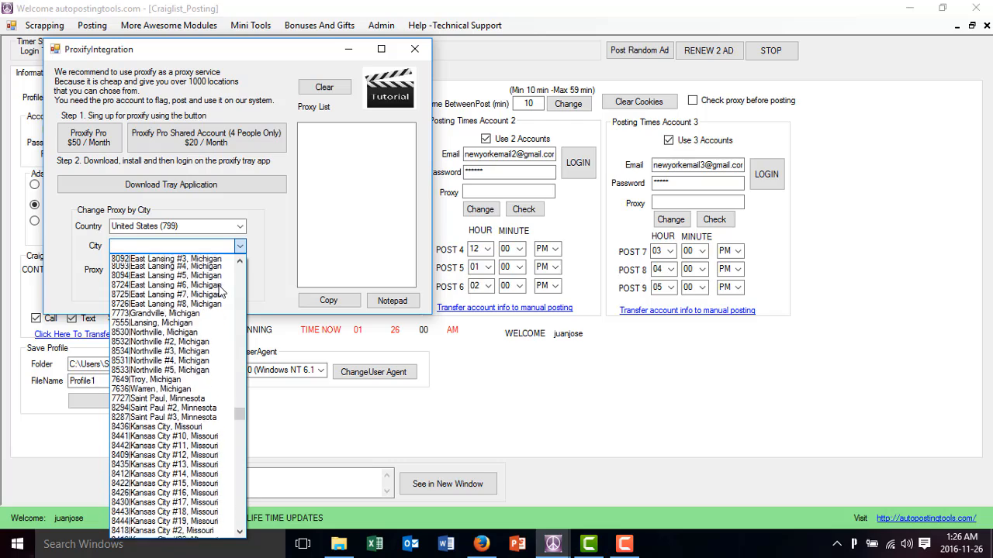
pyautogui.scroll(10, 174, 390)
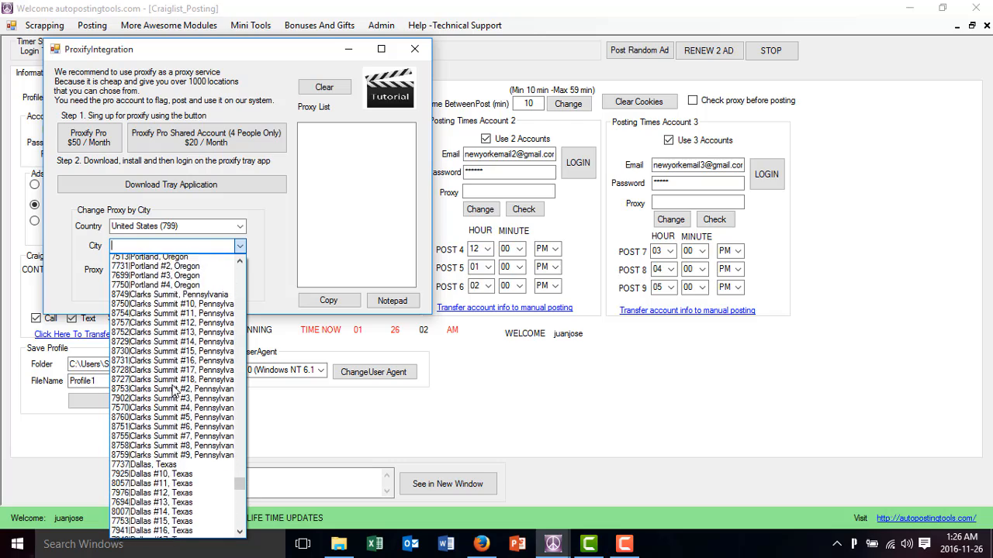
pyautogui.scroll(5, 174, 390)
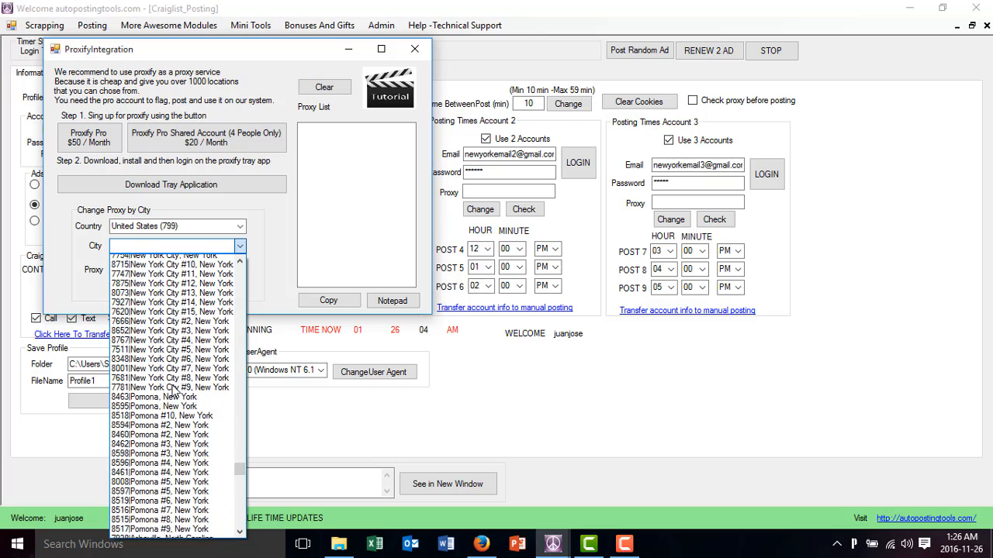
pyautogui.click(186, 289)
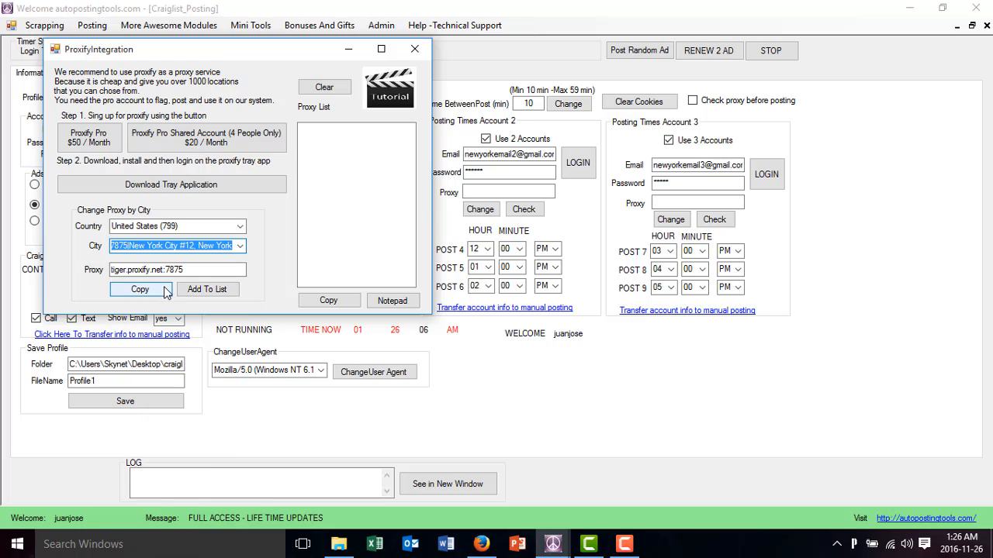
pyautogui.click(186, 292)
# Add the New York City #13 and New York City #14 proxies to the proxy list
pyautogui.click(199, 250)
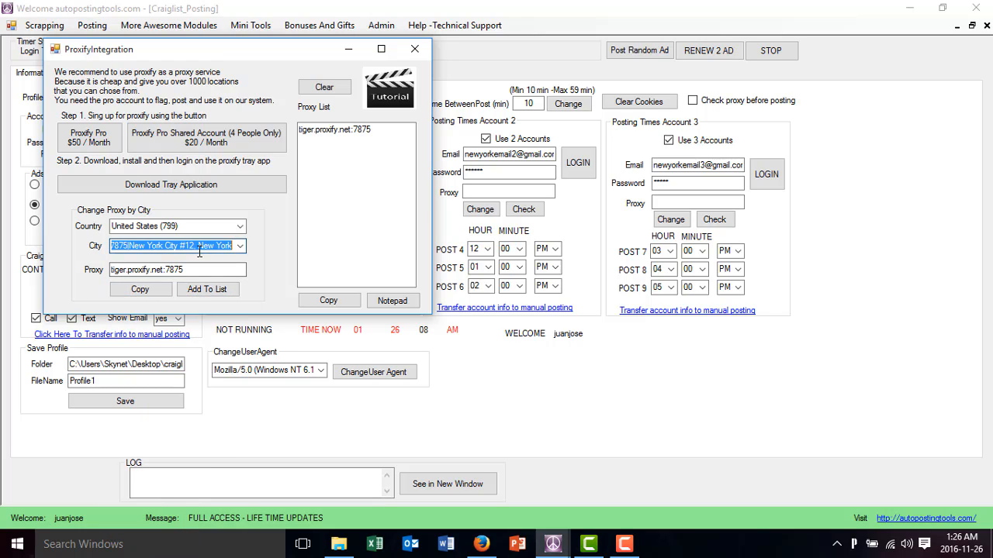
pyautogui.click(199, 250)
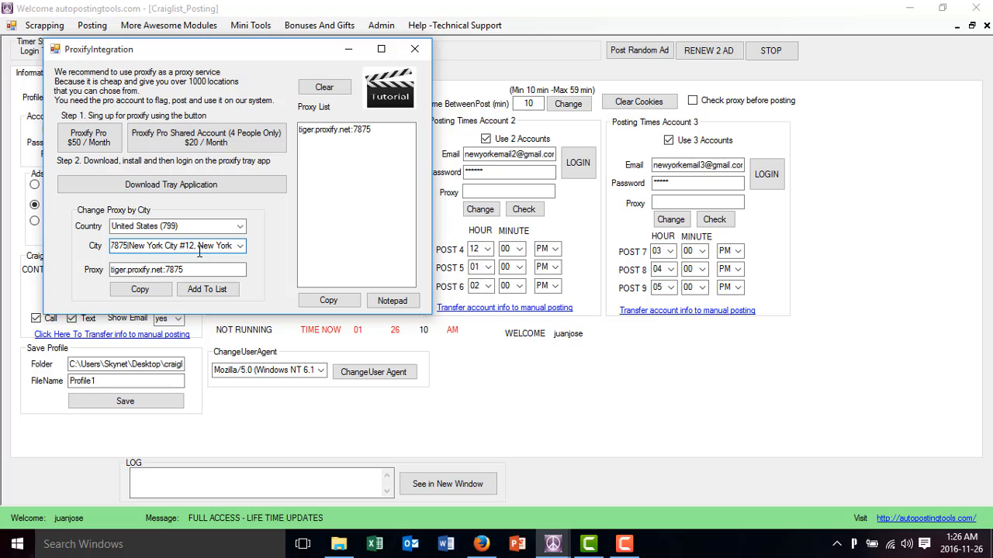
pyautogui.press('Down')
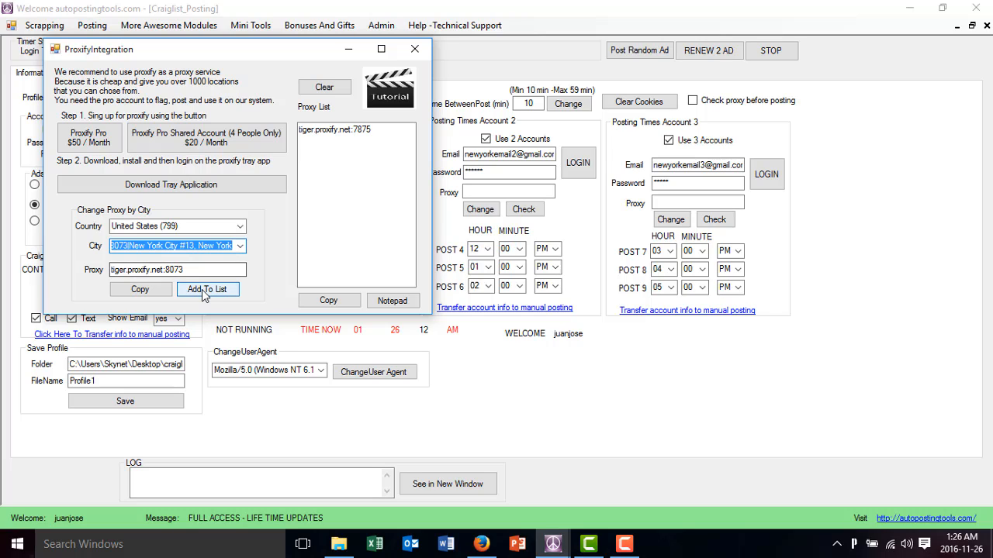
pyautogui.click(206, 288)
pyautogui.click(208, 248)
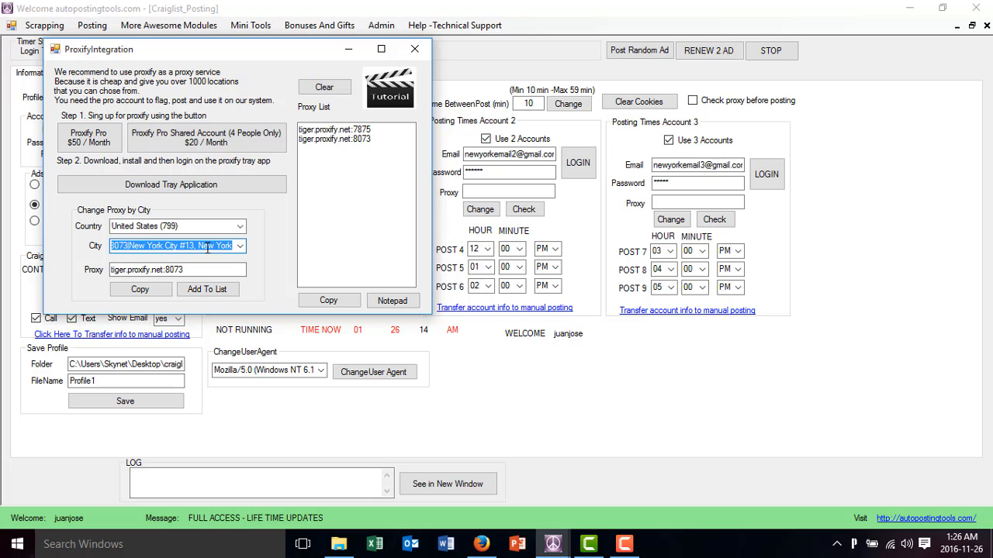
pyautogui.press('Down')
pyautogui.click(208, 289)
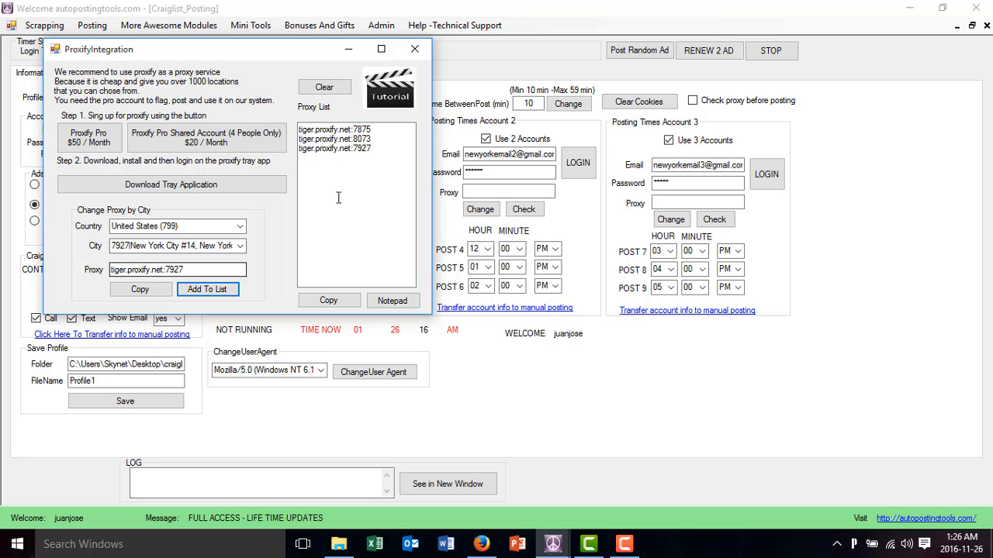
# Copy the listed proxy tiger.proxify.net:7875 into posting account 1's proxy
pyautogui.moveTo(375, 131); pyautogui.dragTo(299, 130)
pyautogui.hotkey('ctrl', 'c')
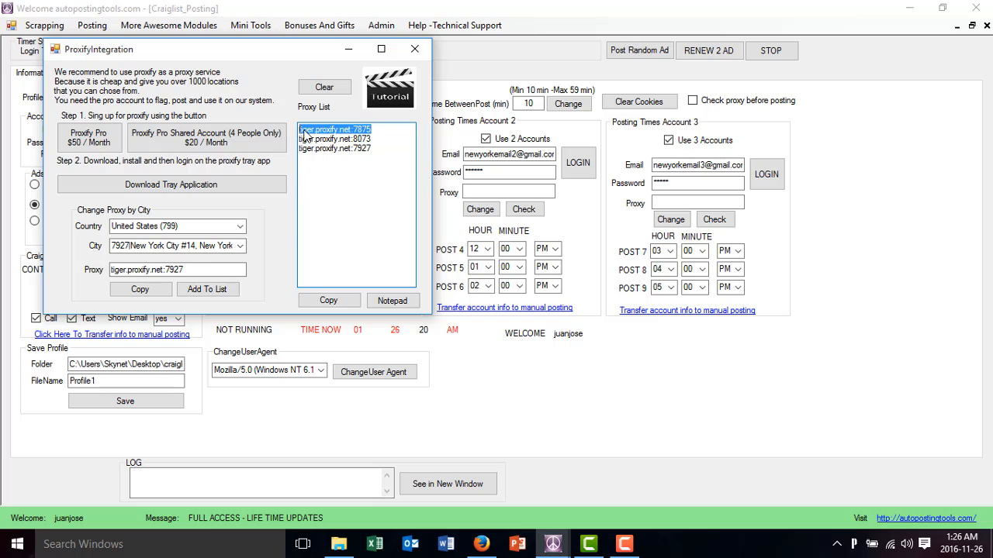
pyautogui.click(484, 191)
pyautogui.click(301, 214)
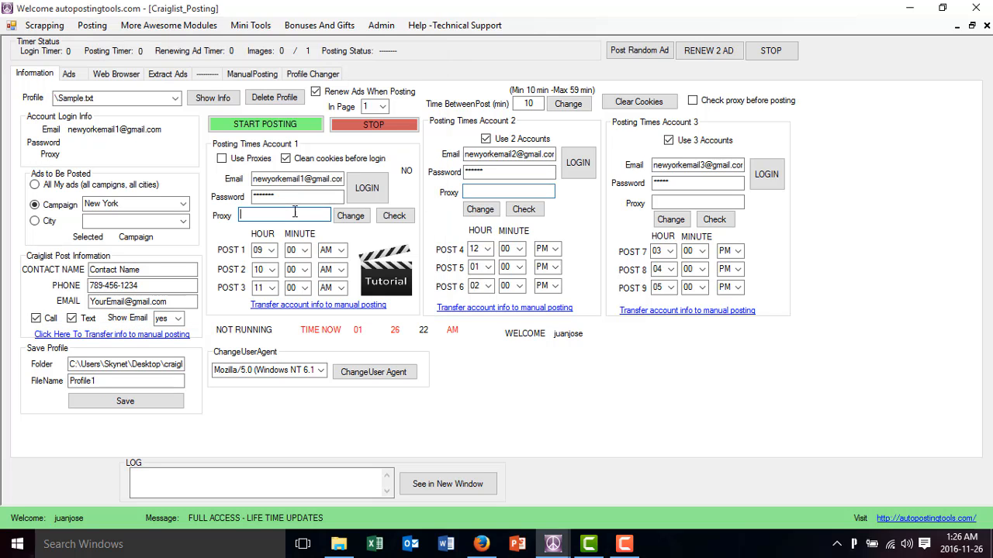
pyautogui.hotkey('ctrl', 'v')
# Copy the listed proxy tiger.proxify.net:8073 into posting account 2's proxy
pyautogui.moveTo(567, 544)
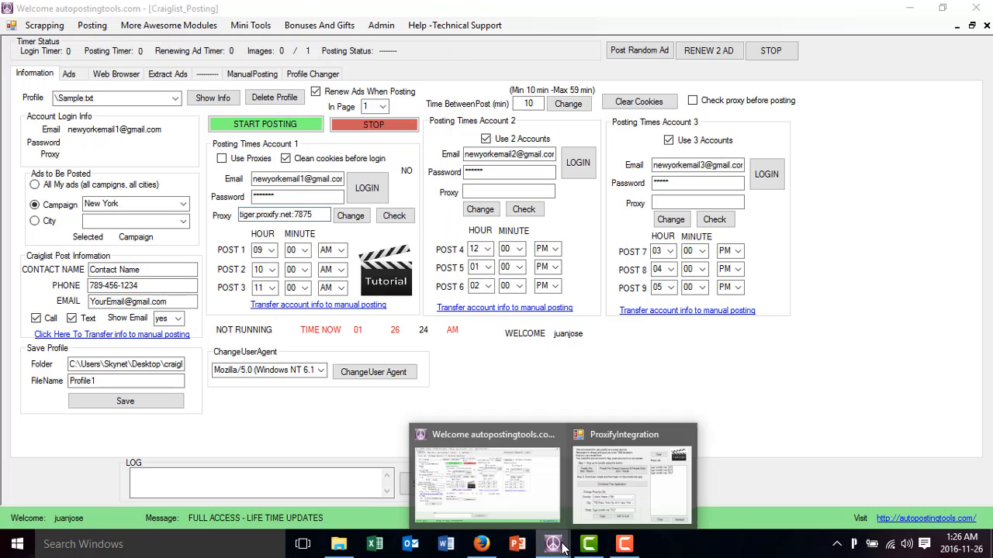
pyautogui.click(603, 490)
pyautogui.moveTo(383, 140); pyautogui.dragTo(300, 141)
pyautogui.hotkey('ctrl', 'c')
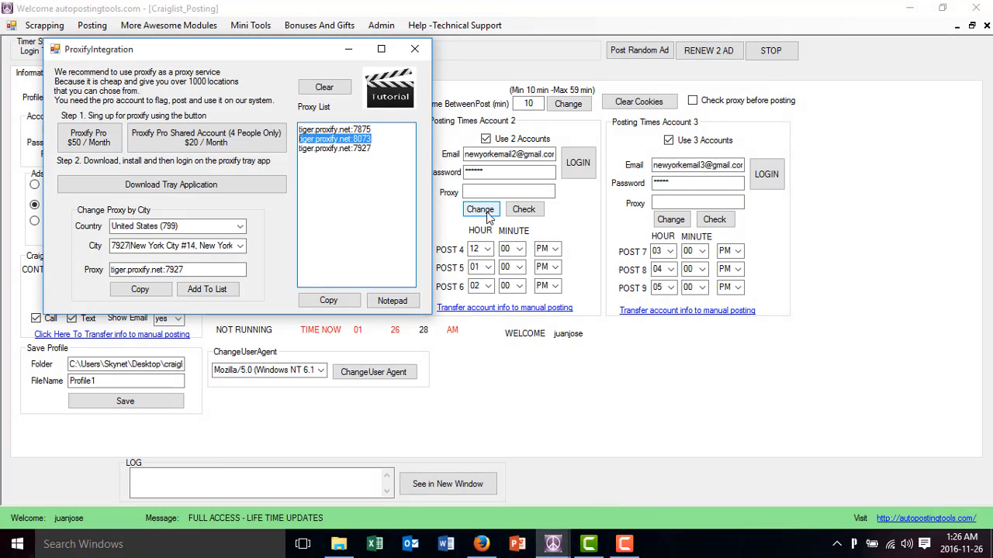
pyautogui.click(492, 191)
pyautogui.hotkey('ctrl', 'v')
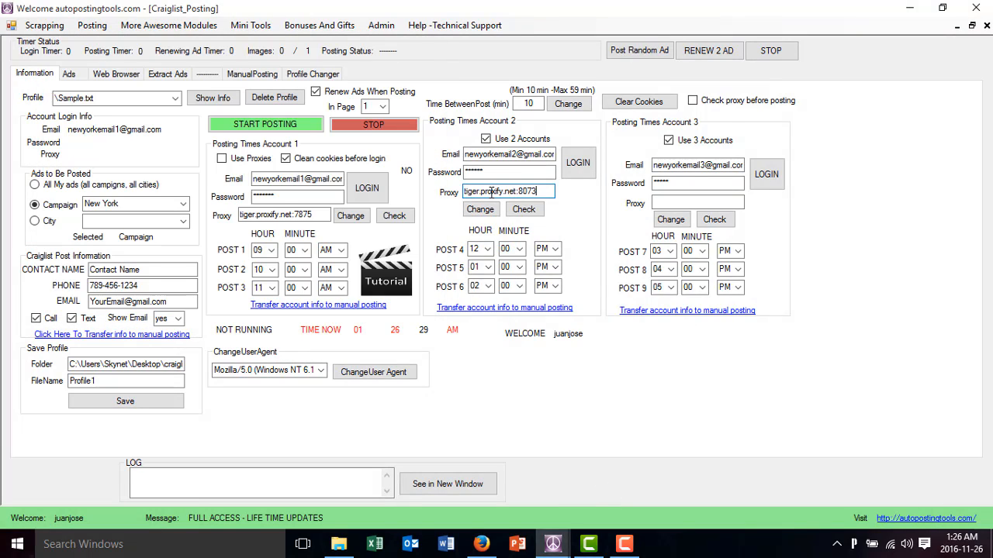
# Copy the listed proxy tiger.proxify.net:7927 into posting account 3's proxy
pyautogui.click(553, 544)
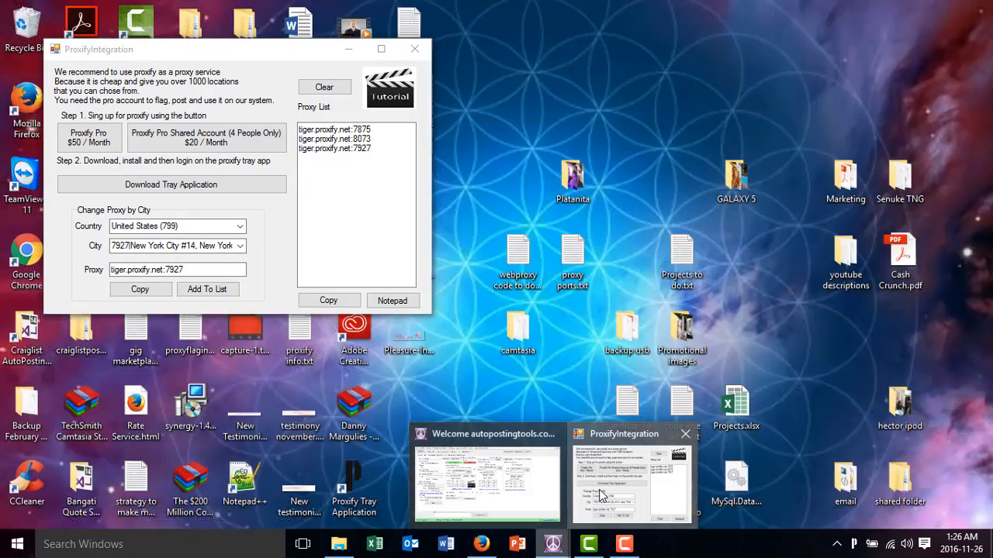
pyautogui.click(602, 495)
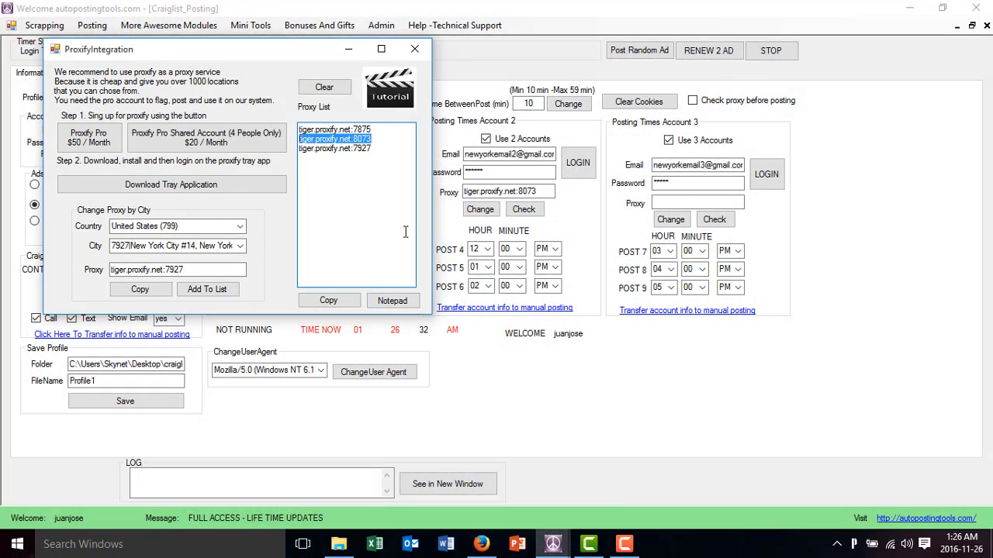
pyautogui.moveTo(372, 148); pyautogui.dragTo(302, 153)
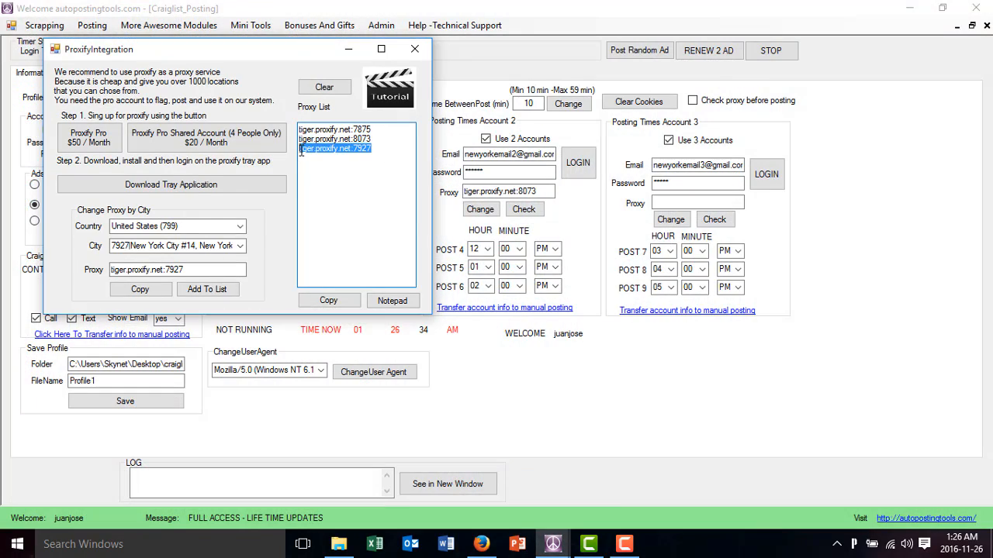
pyautogui.click(671, 201)
pyautogui.hotkey('ctrl', 'v')
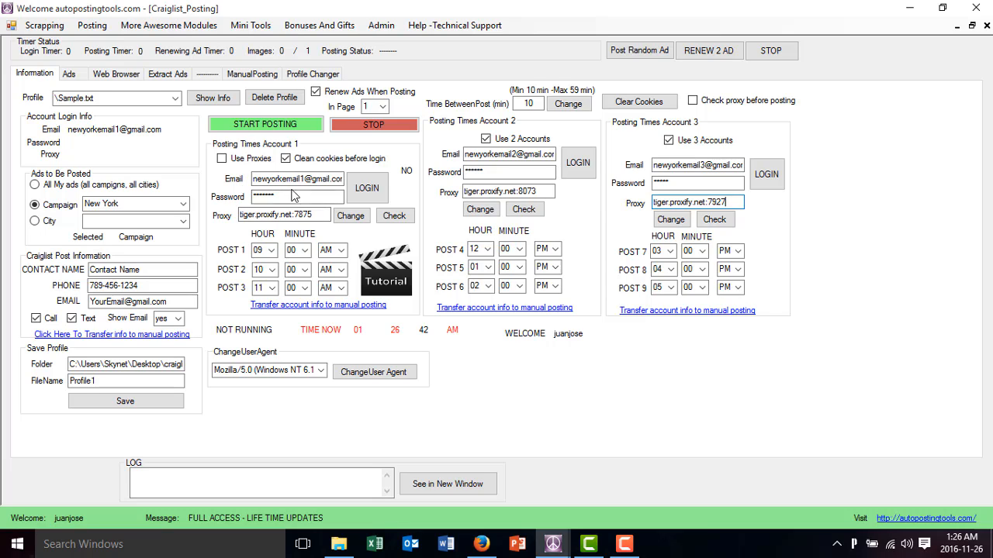
pyautogui.moveTo(305, 180); pyautogui.dragTo(226, 179)
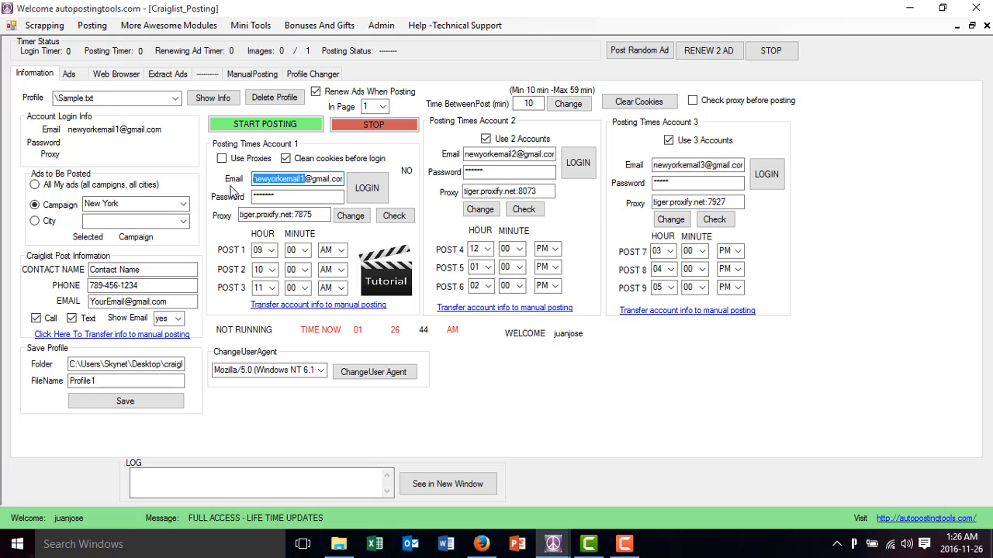
pyautogui.moveTo(140, 285); pyautogui.dragTo(63, 288)
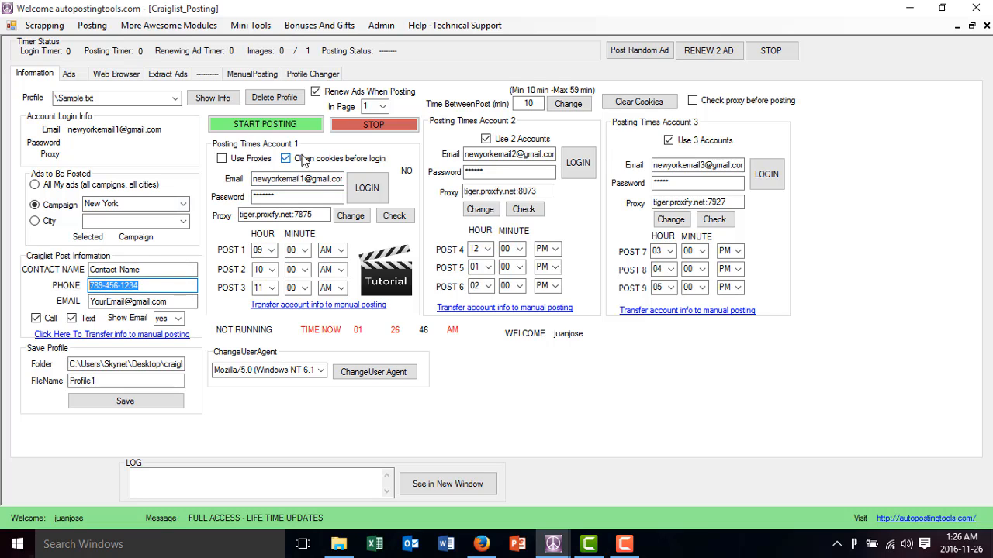
pyautogui.click(317, 214)
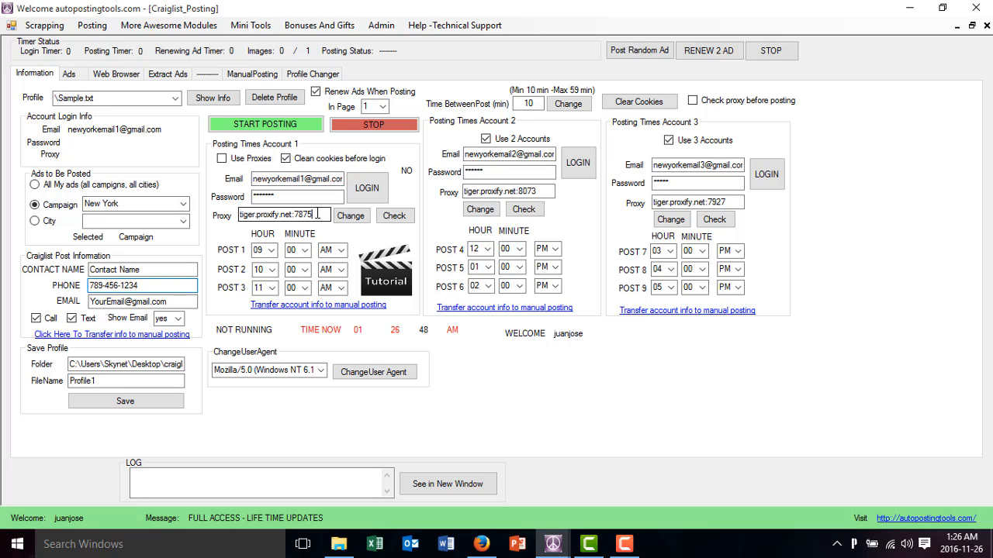
pyautogui.moveTo(318, 214); pyautogui.dragTo(232, 216)
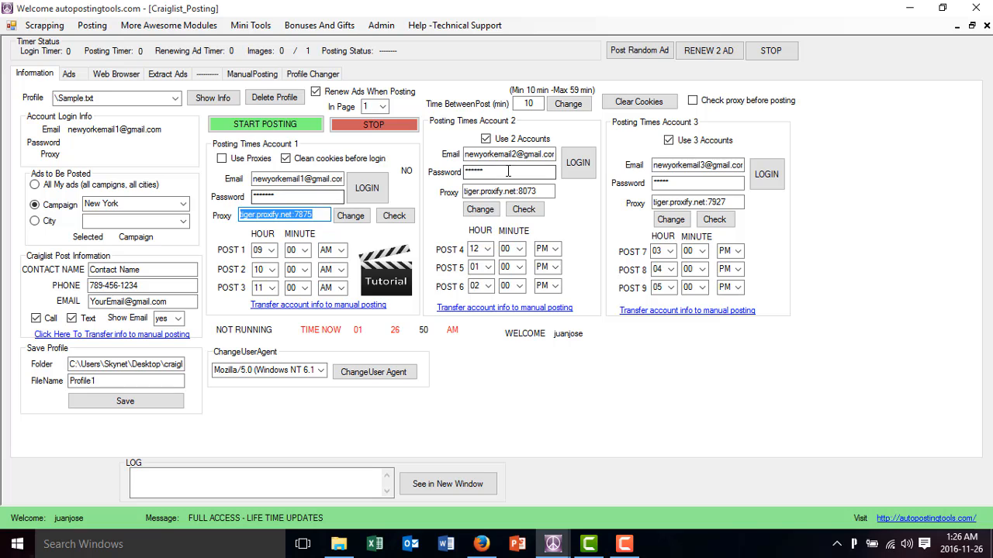
pyautogui.moveTo(556, 192); pyautogui.dragTo(465, 191)
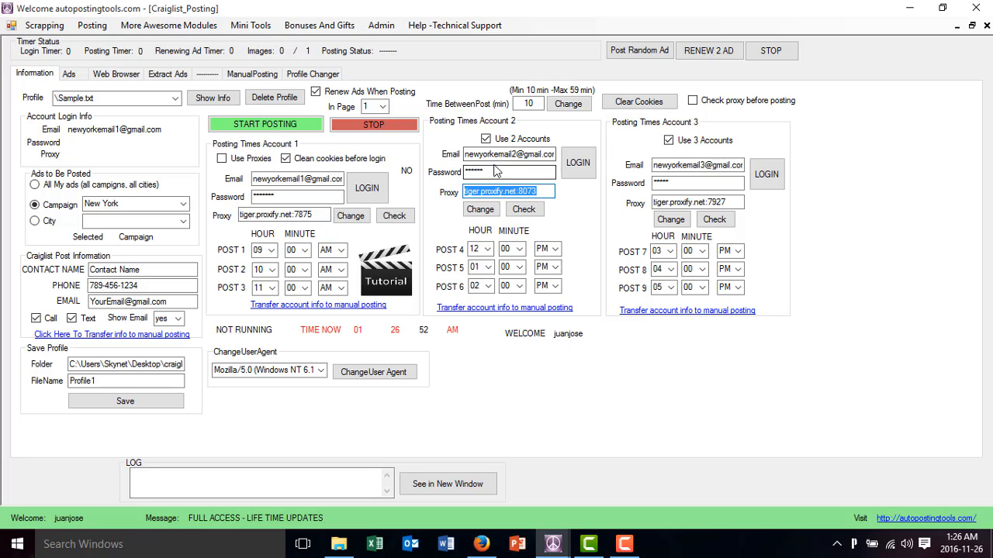
pyautogui.moveTo(732, 201); pyautogui.dragTo(653, 201)
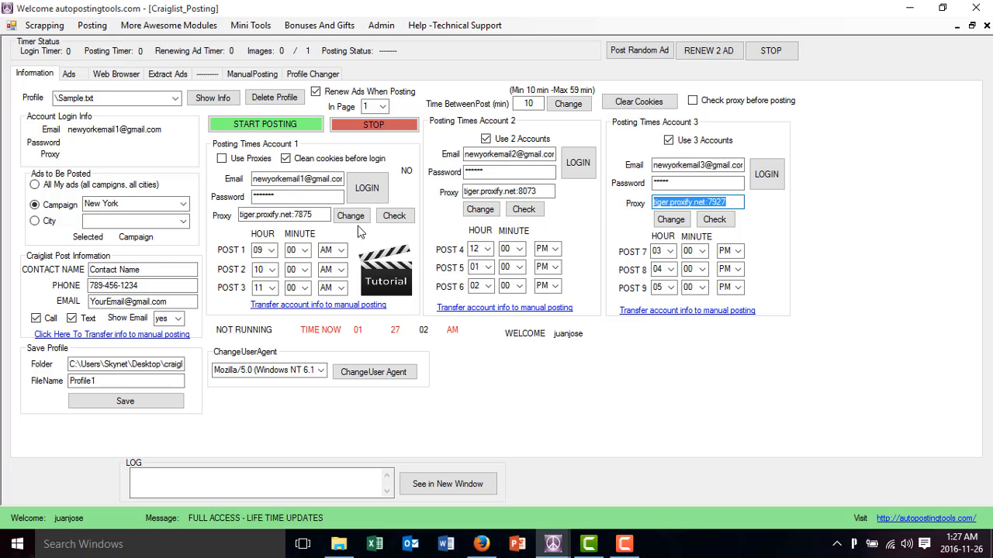
# Set the contact name in the Craigslist post information to "Contact name newyork"
pyautogui.moveTo(147, 270); pyautogui.dragTo(81, 270)
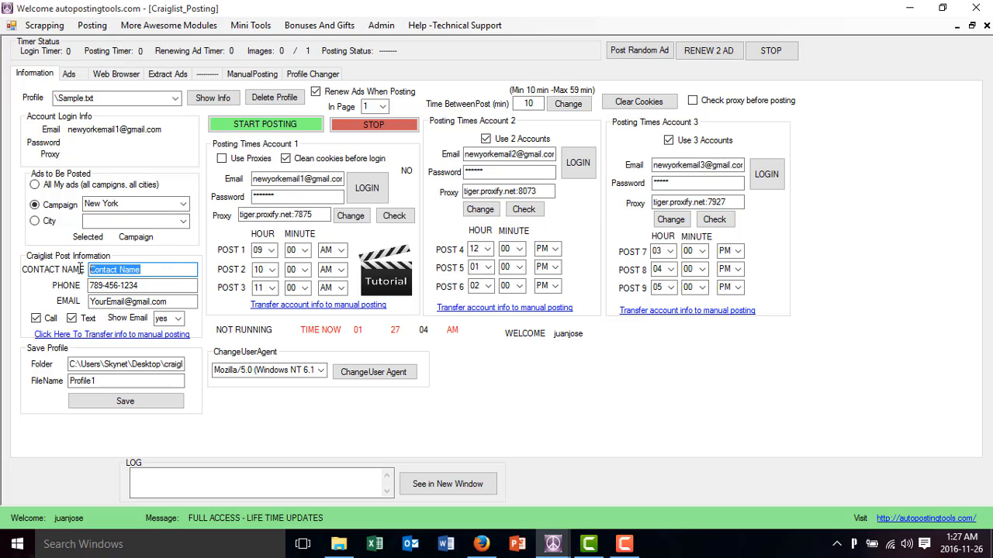
pyautogui.write('Contact n')
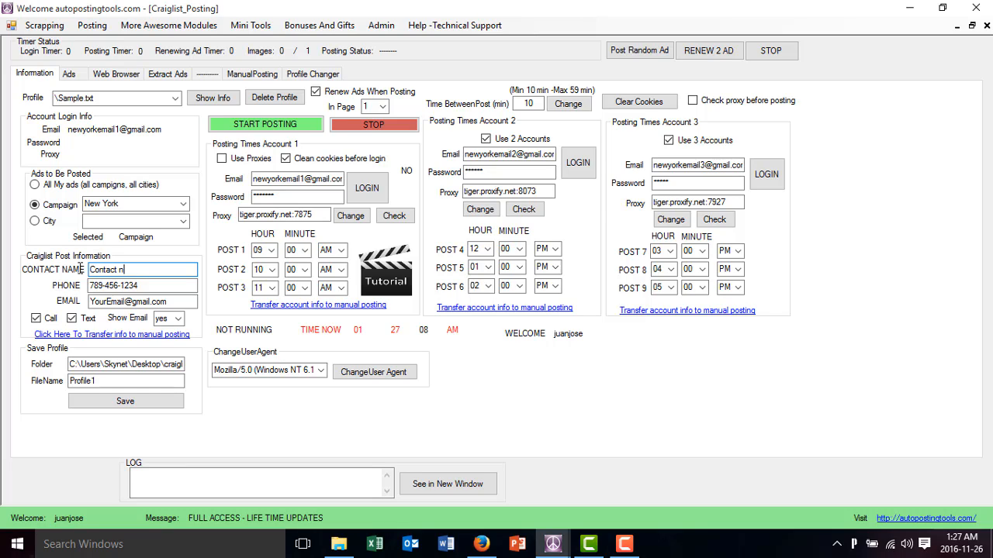
pyautogui.write('ame newyork')
pyautogui.press('Tab')
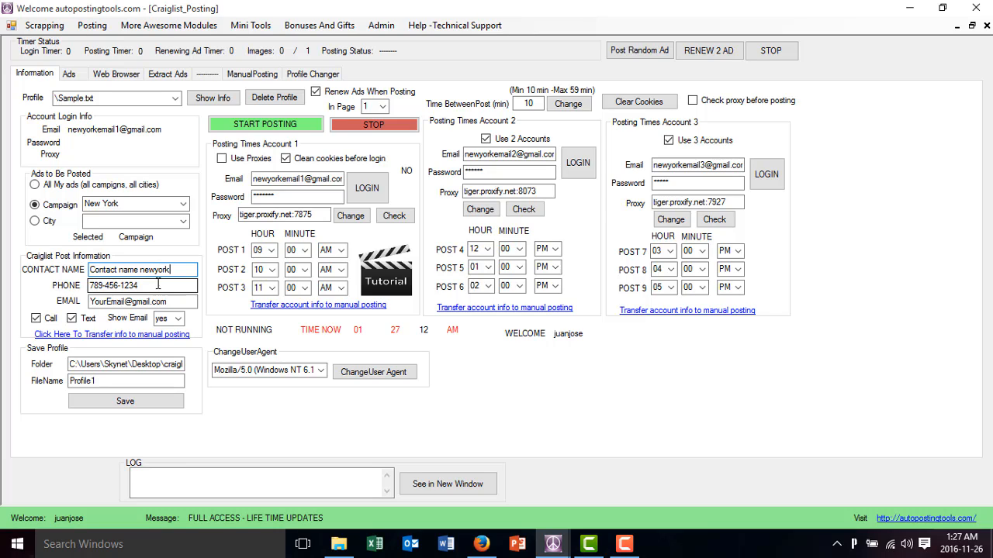
pyautogui.click(158, 284)
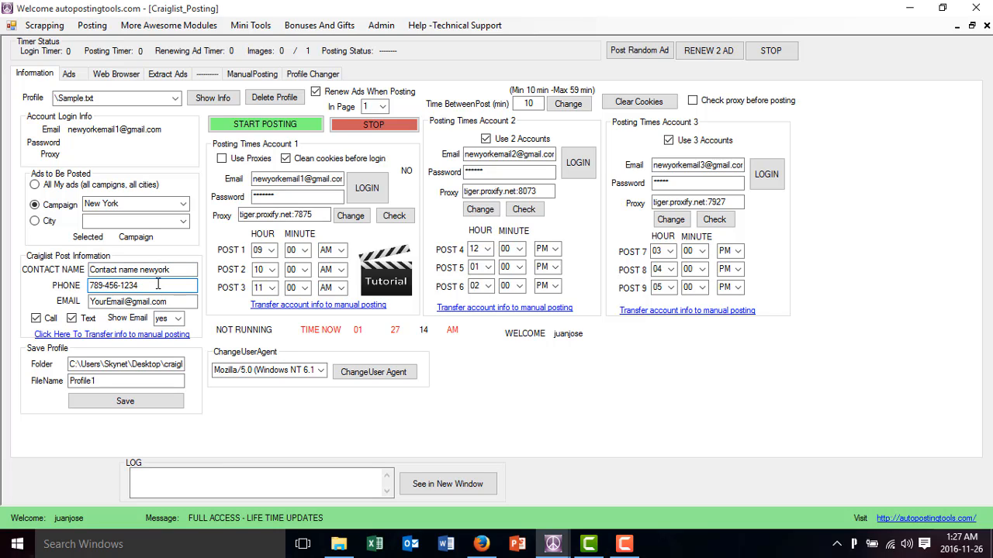
pyautogui.press('Tab')
pyautogui.click(161, 302)
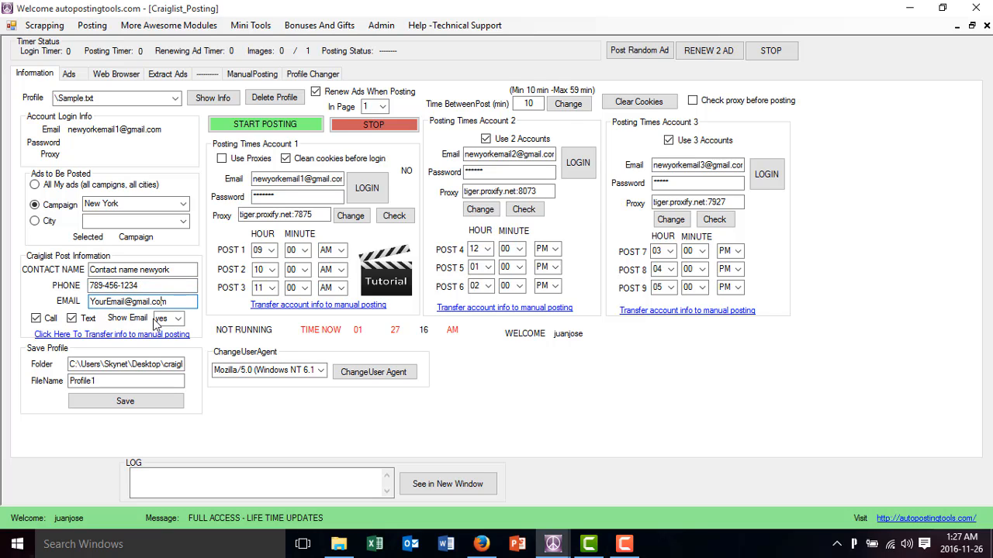
# Save the current posting setup as a profile with the file name Newyork and check the profile list for it
pyautogui.moveTo(116, 381); pyautogui.dragTo(48, 390)
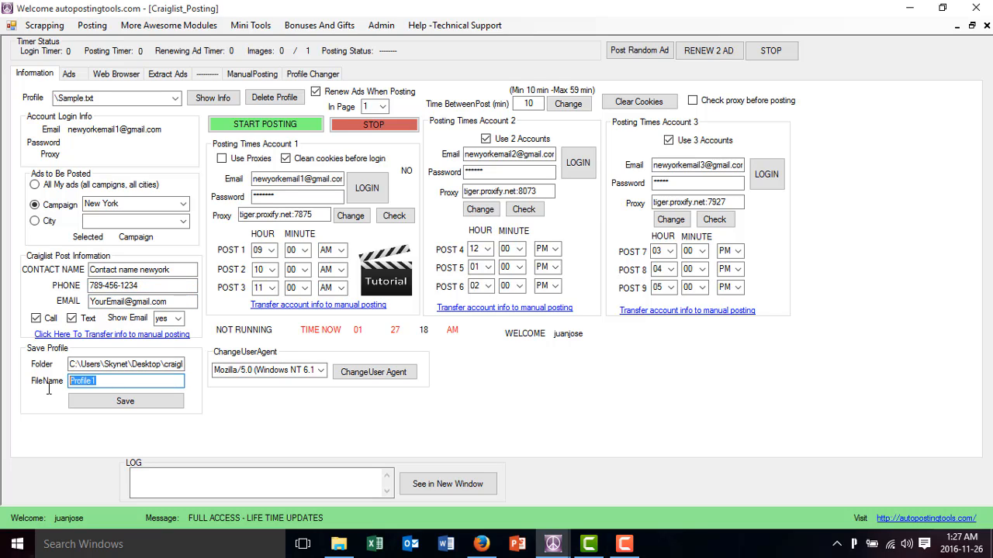
pyautogui.write('New')
pyautogui.write('york')
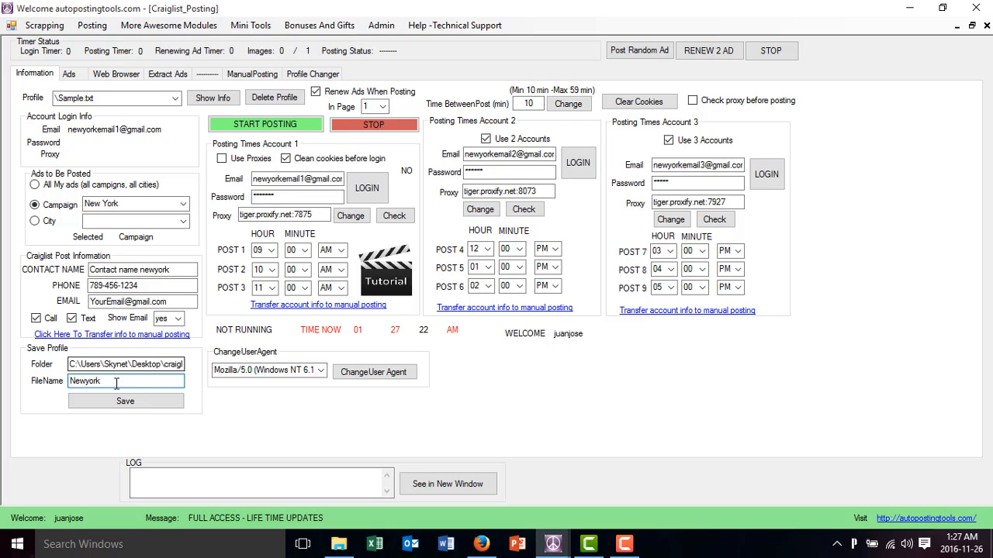
pyautogui.click(123, 403)
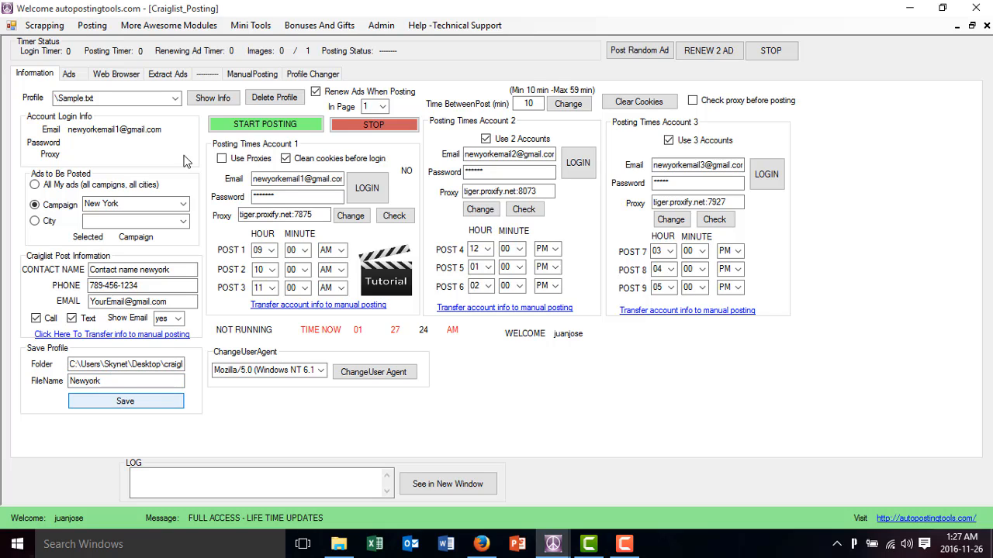
pyautogui.click(175, 98)
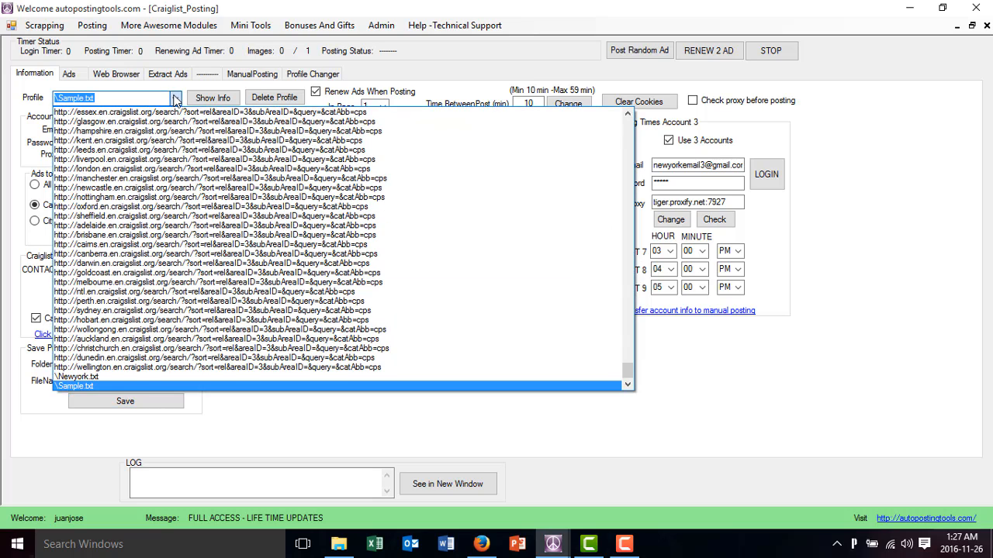
pyautogui.click(176, 99)
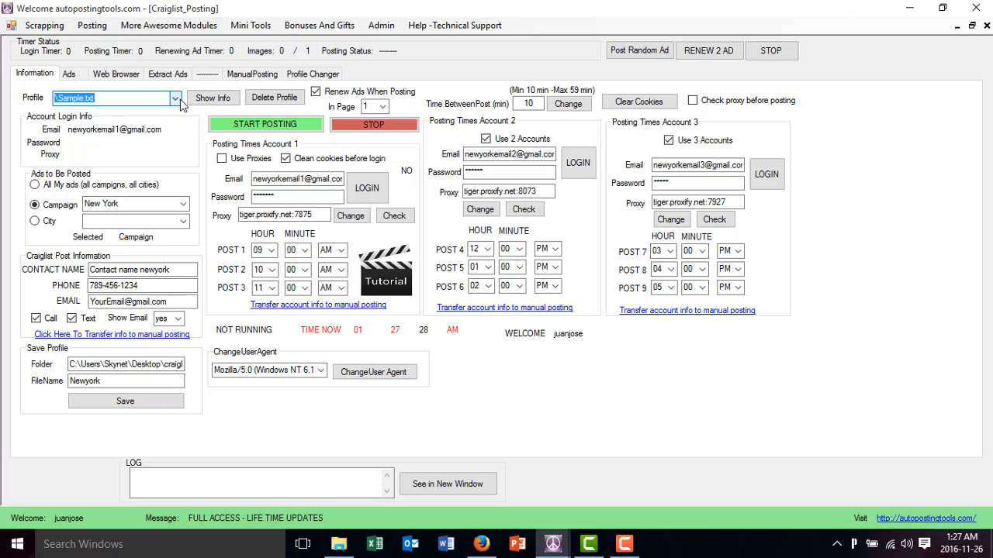
# Close and reopen Craigslist Auto Posting, then load the saved Newyork.txt profile's information
pyautogui.click(987, 28)
pyautogui.click(90, 30)
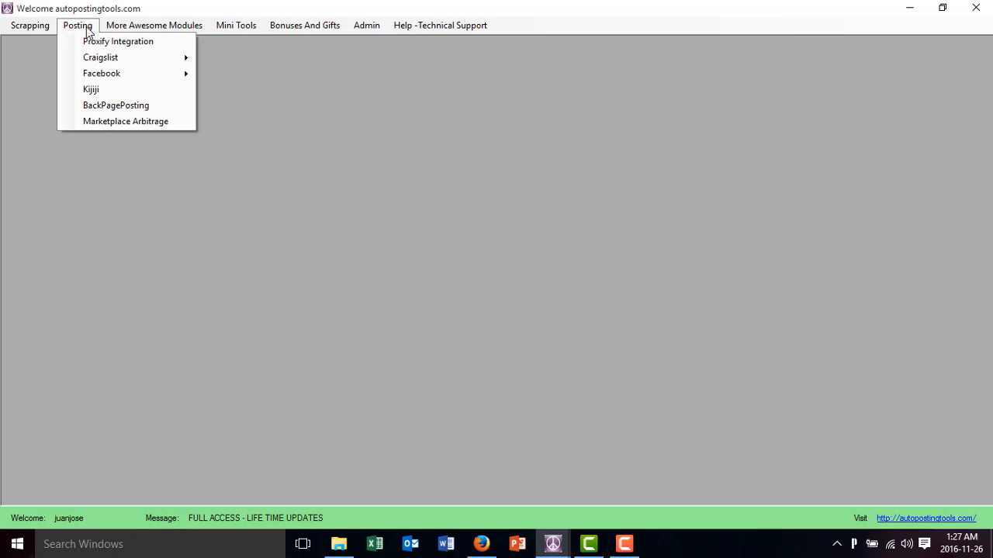
pyautogui.moveTo(127, 60)
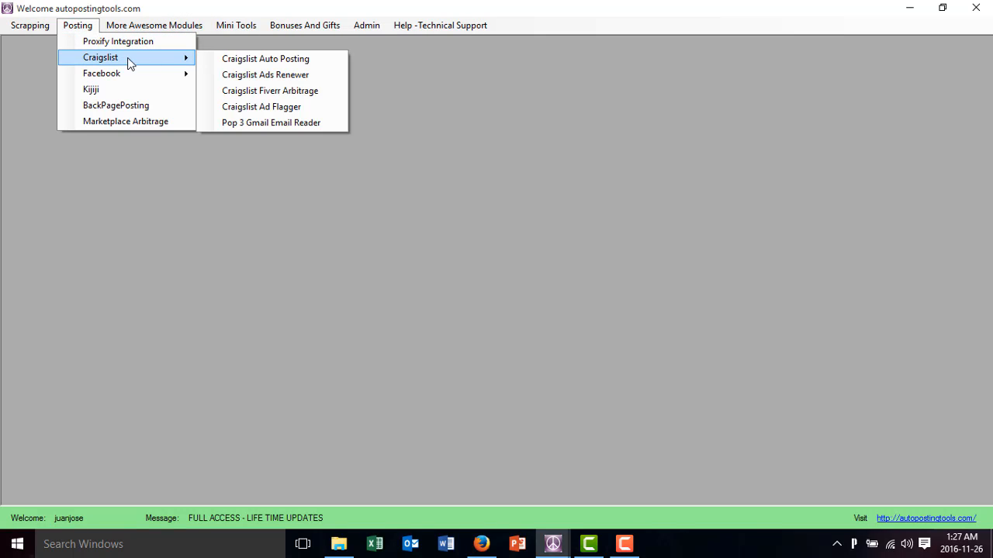
pyautogui.click(229, 61)
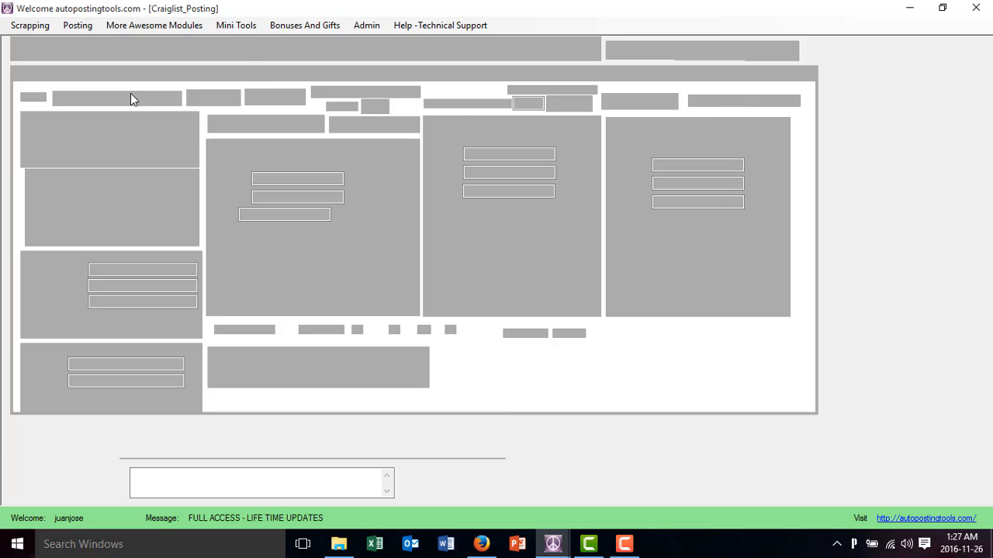
pyautogui.click(143, 98)
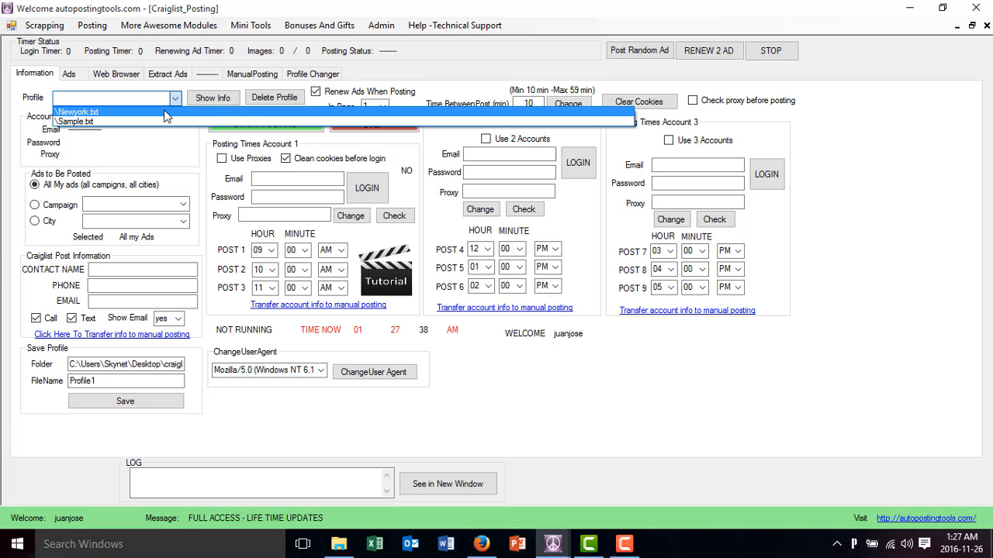
pyautogui.click(164, 113)
pyautogui.click(212, 99)
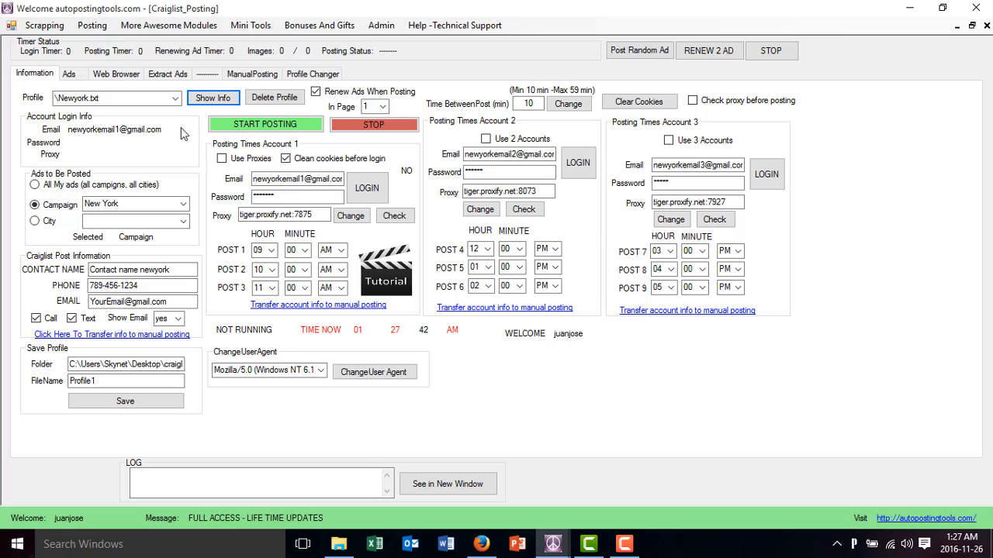
# Change the ads' campaign to Miami and replace the e-mail prefixes of all three posting accounts with "miami"
pyautogui.click(180, 203)
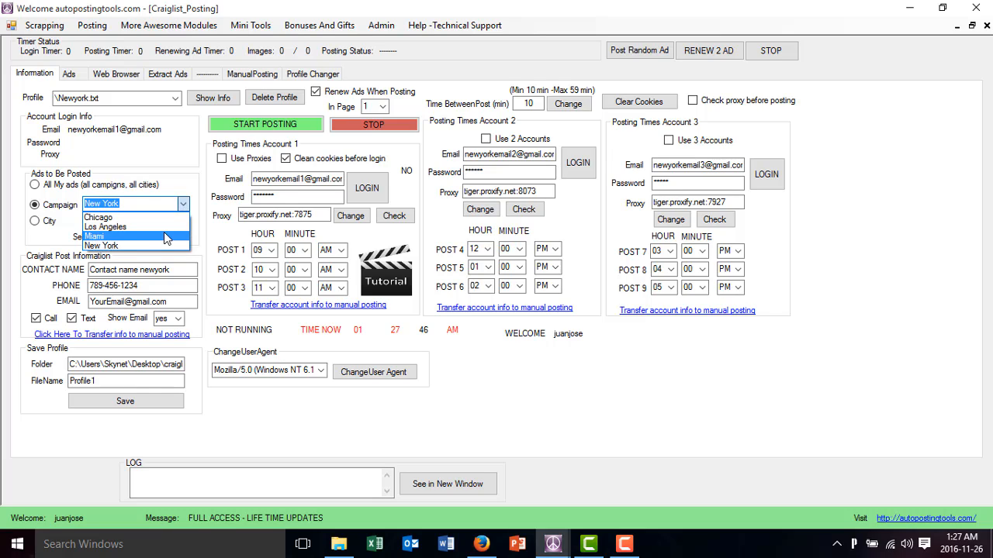
pyautogui.click(165, 236)
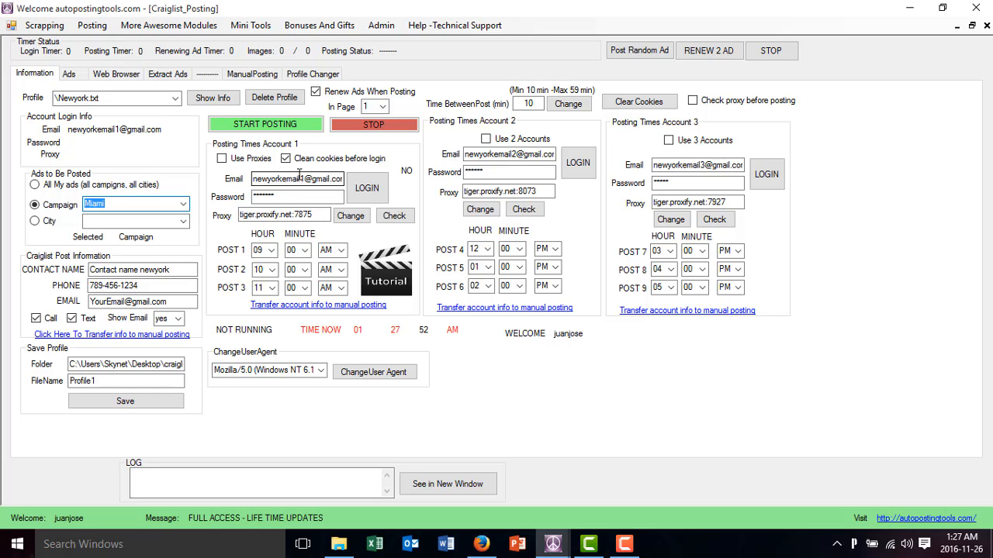
pyautogui.moveTo(301, 178); pyautogui.dragTo(183, 173)
pyautogui.write('miam')
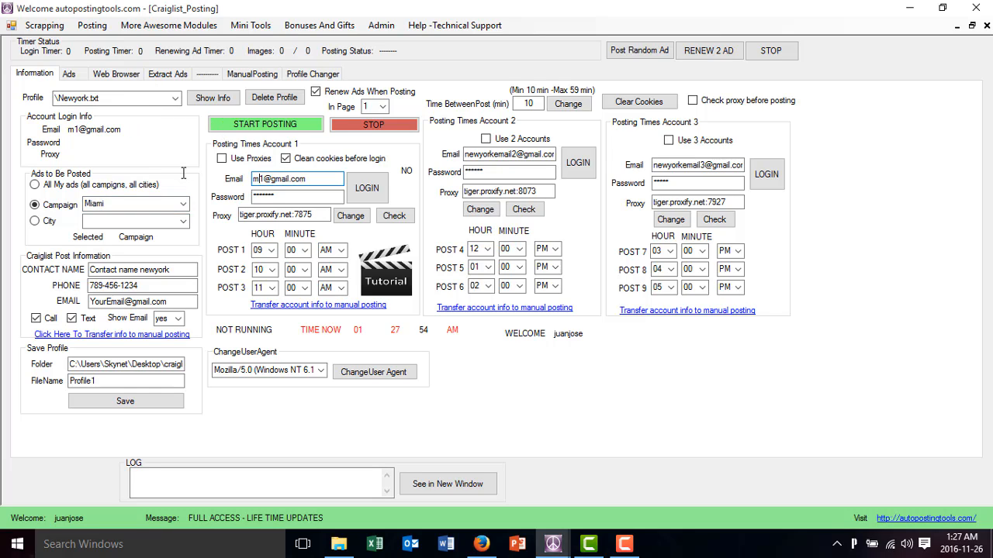
pyautogui.write('i')
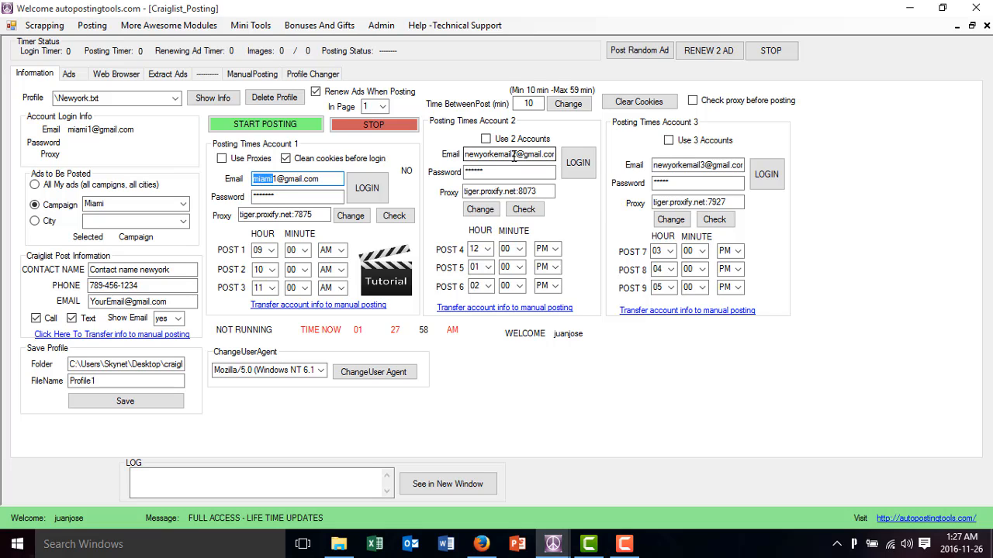
pyautogui.moveTo(510, 154); pyautogui.dragTo(462, 153)
pyautogui.write('miami')
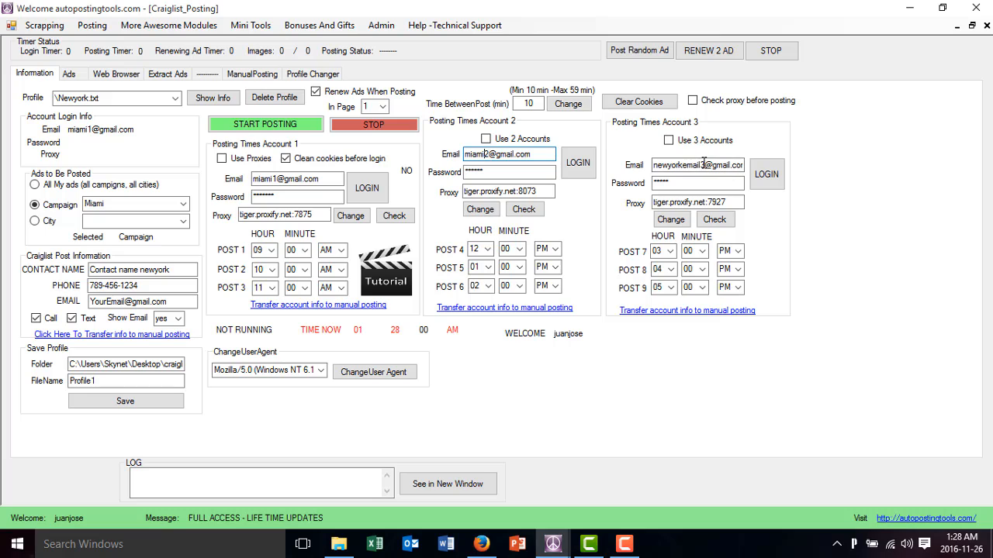
pyautogui.moveTo(704, 165); pyautogui.dragTo(653, 165)
pyautogui.click(667, 168)
pyautogui.write('miami')
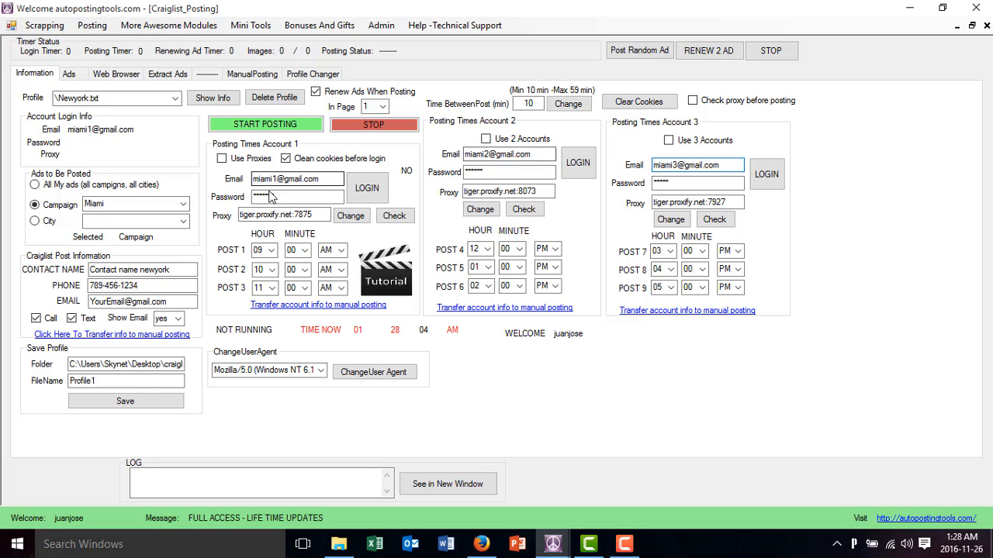
# Bring up Proxify Integration and empty its proxy list and the current proxy value
pyautogui.click(93, 26)
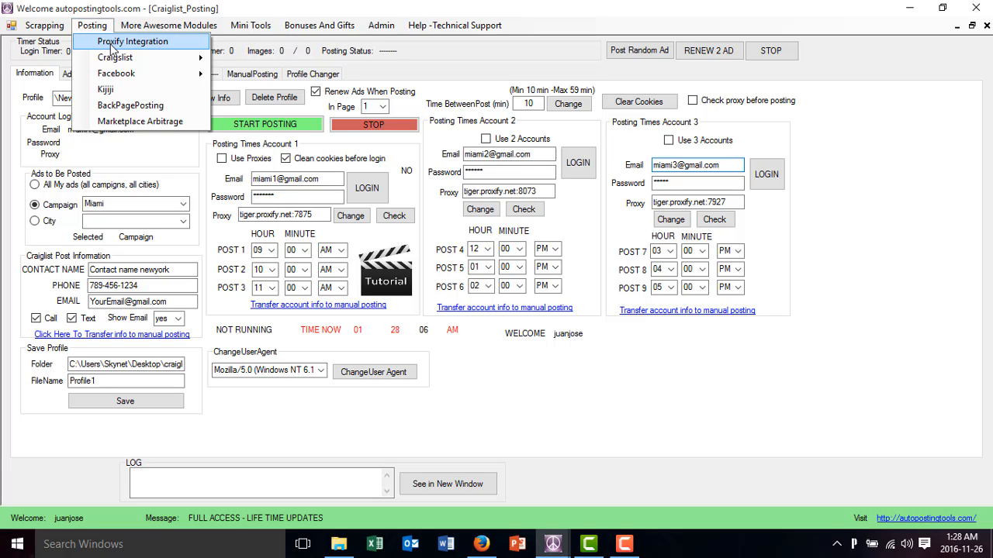
pyautogui.click(111, 44)
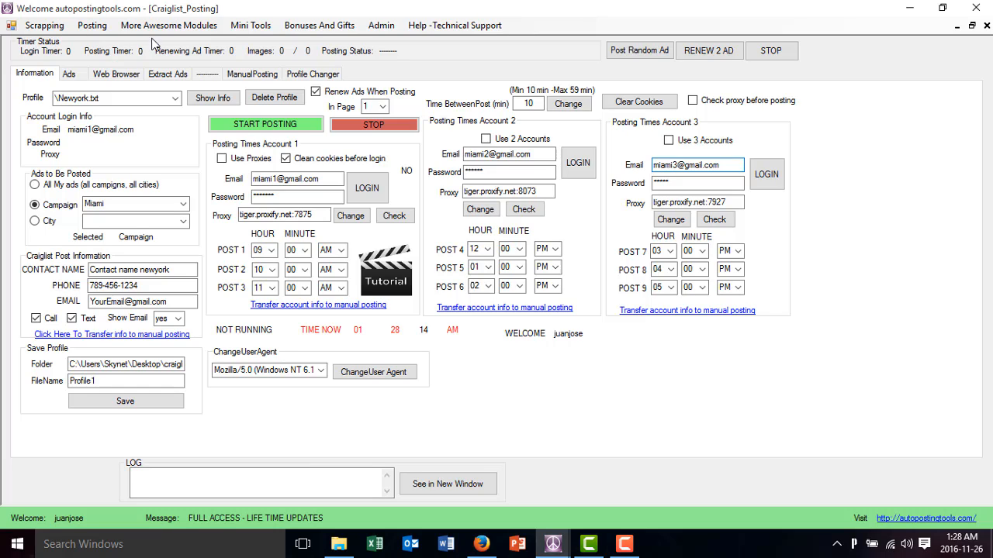
pyautogui.click(553, 546)
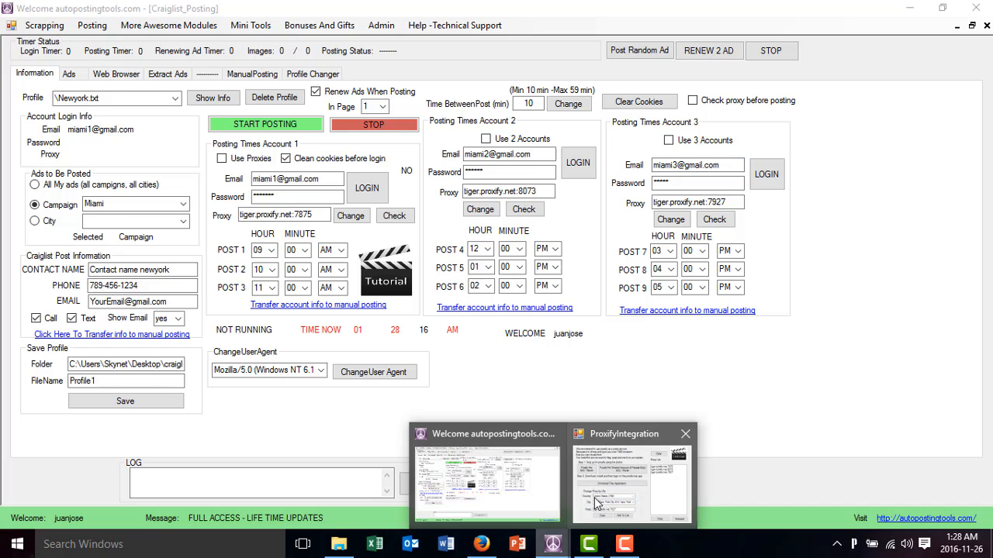
pyautogui.click(594, 497)
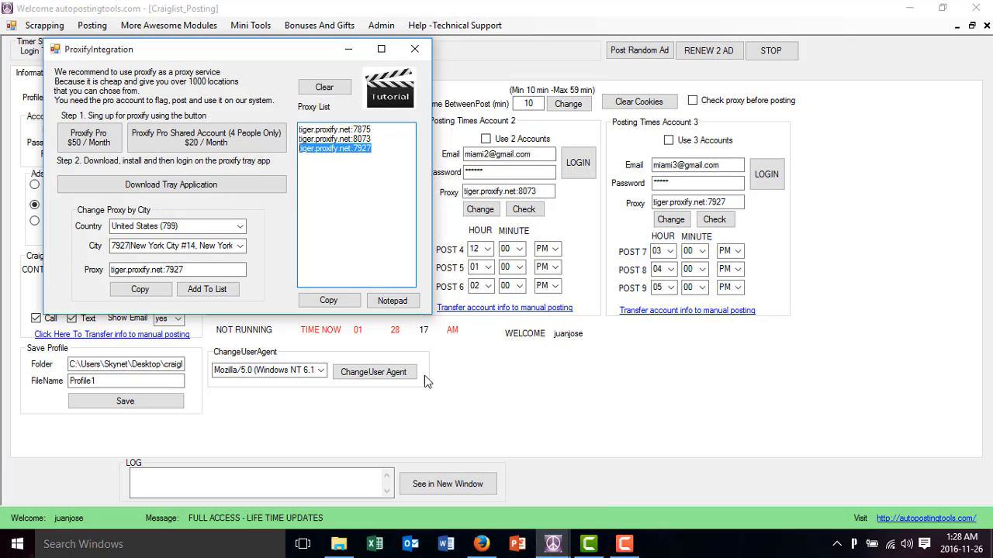
pyautogui.click(324, 86)
pyautogui.moveTo(184, 269); pyautogui.dragTo(62, 271)
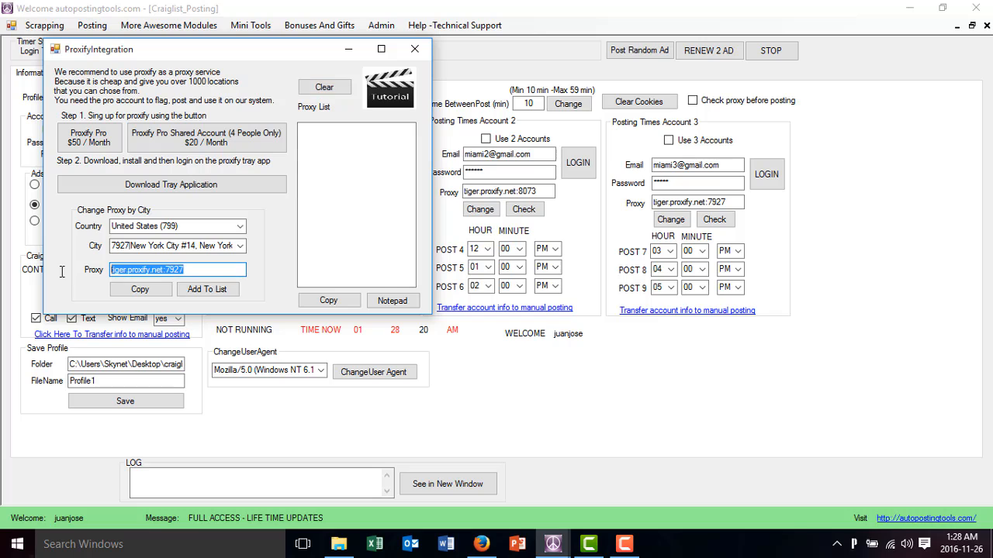
pyautogui.press('BackSpace')
# Choose the Tampa #2, Florida location and copy its proxy tiger.proxify.net:7607 into posting account 1's proxy
pyautogui.click(240, 246)
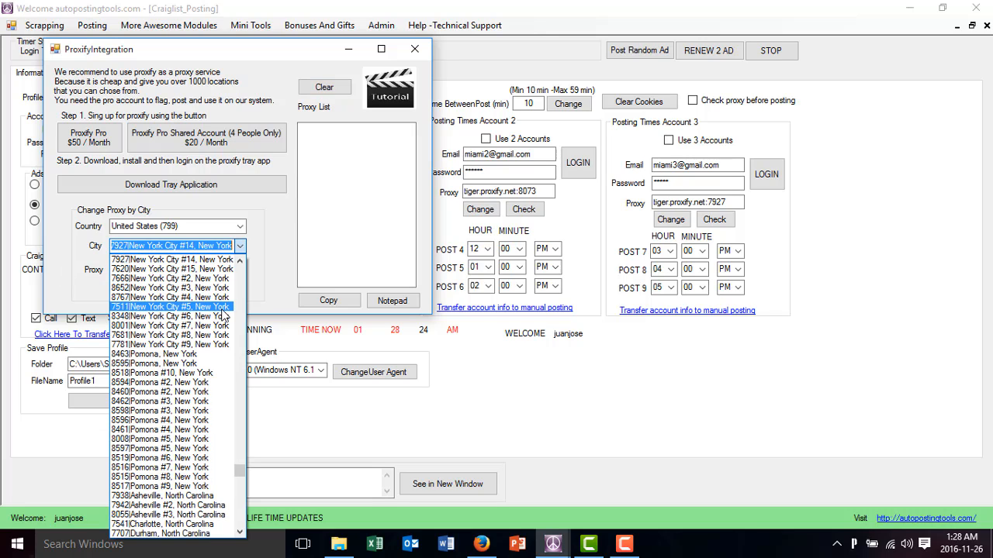
pyautogui.scroll(15, 223, 313)
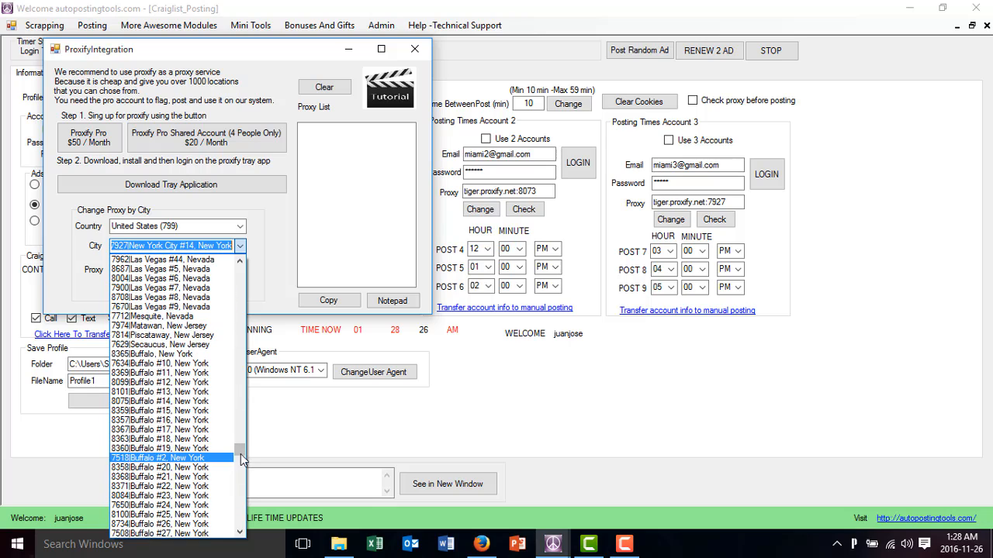
pyautogui.moveTo(241, 448); pyautogui.dragTo(241, 357)
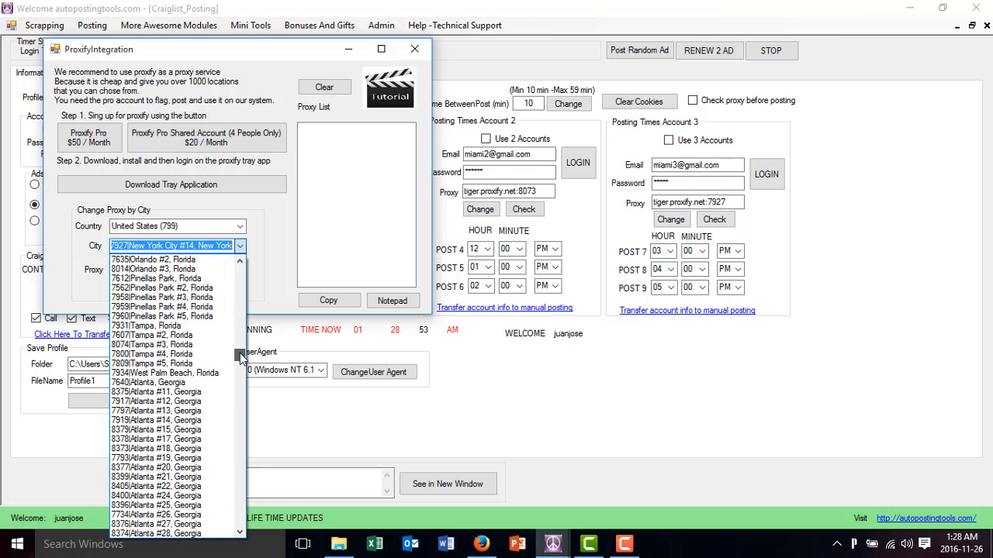
pyautogui.click(152, 338)
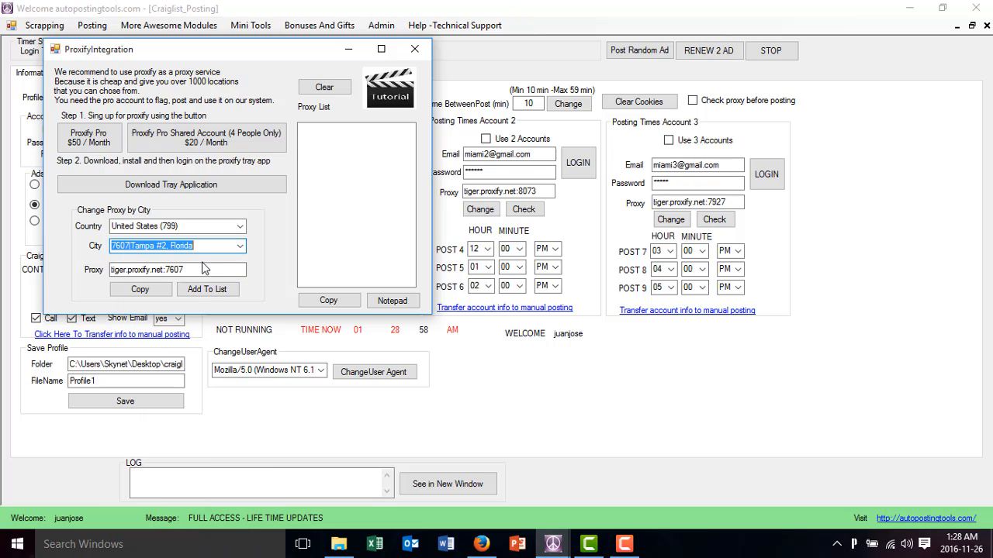
pyautogui.moveTo(201, 269); pyautogui.dragTo(86, 262)
pyautogui.hotkey('ctrl', 'c')
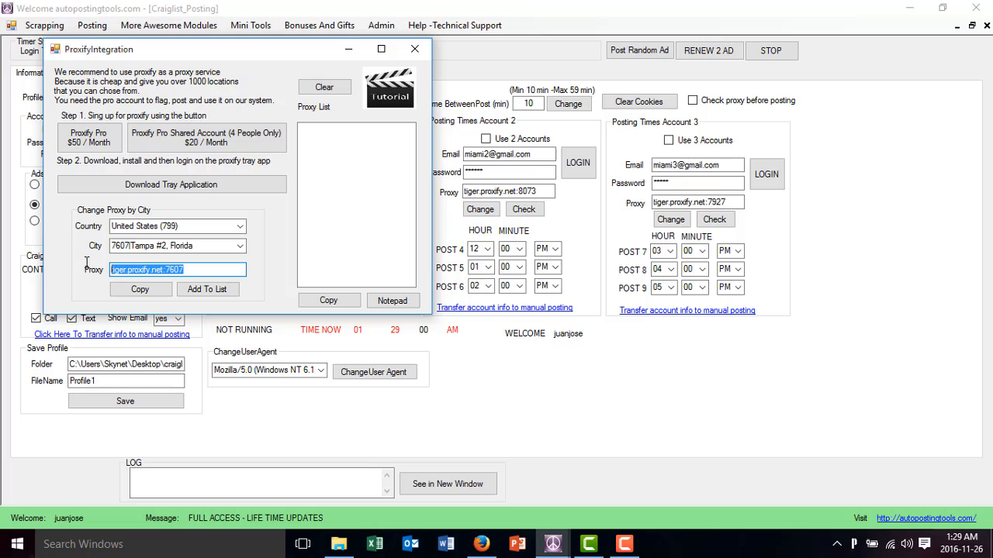
pyautogui.click(520, 191)
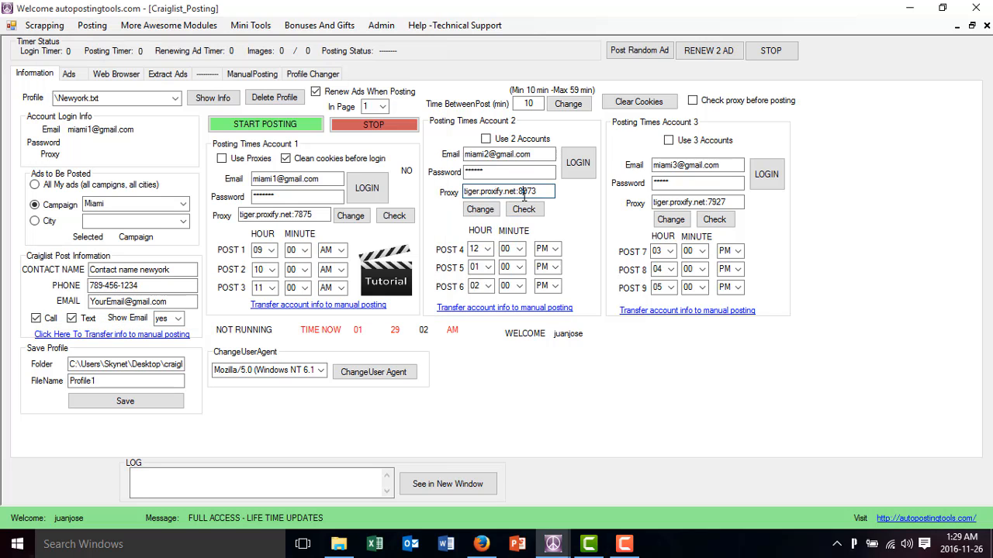
pyautogui.moveTo(313, 215); pyautogui.dragTo(188, 215)
pyautogui.hotkey('ctrl', 'v')
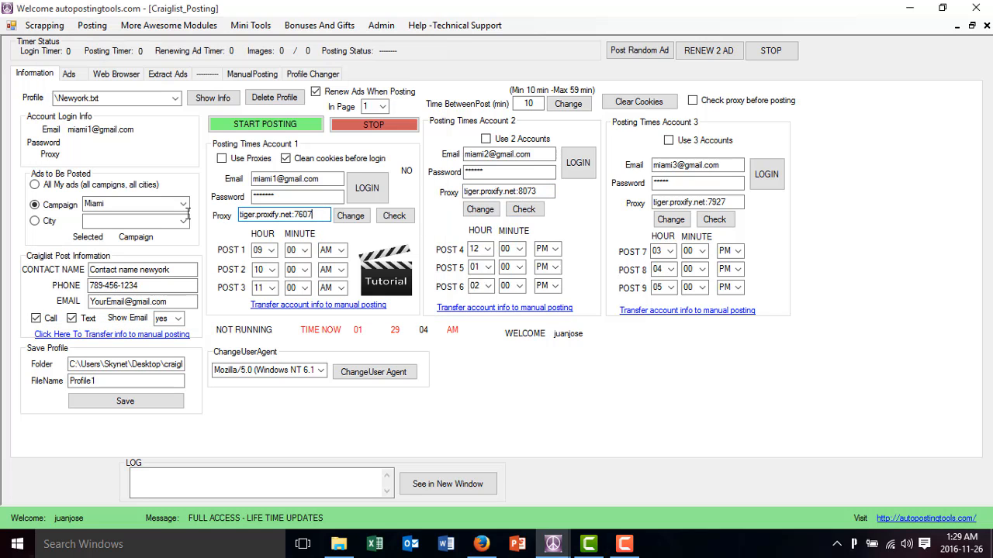
# Choose the Tampa #3, Florida location and copy its proxy tiger.proxify.net:8074 into posting account 2's proxy
pyautogui.click(552, 544)
pyautogui.click(617, 485)
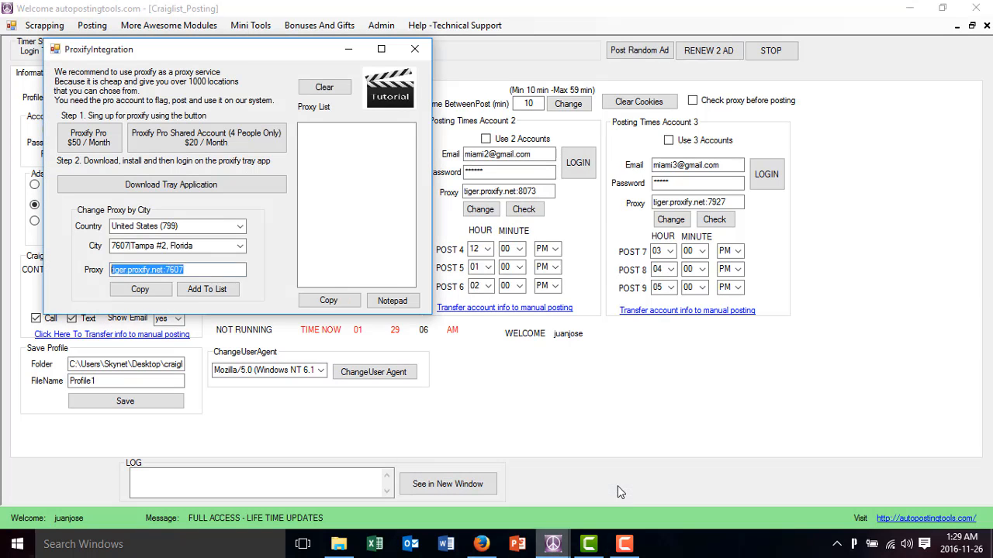
pyautogui.click(222, 245)
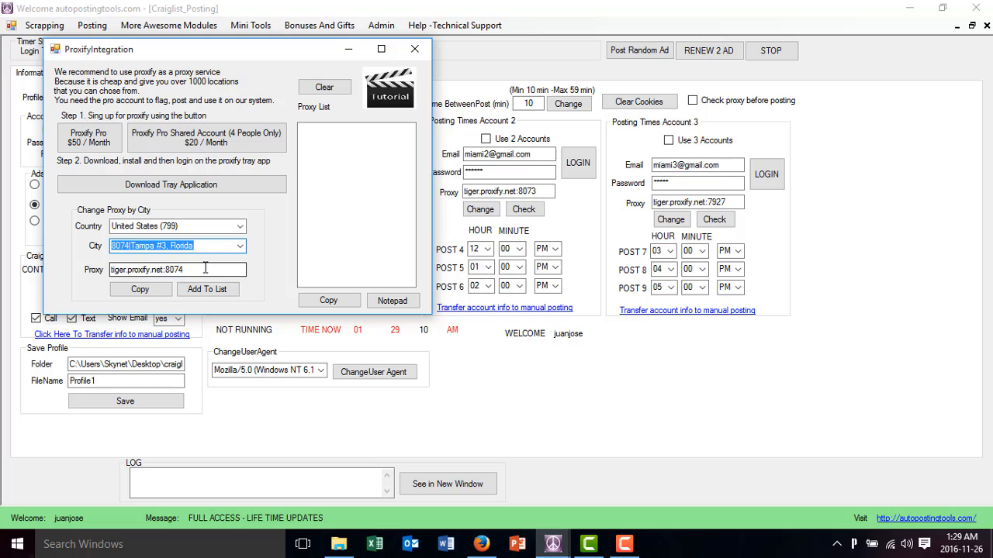
pyautogui.moveTo(206, 269); pyautogui.dragTo(57, 260)
pyautogui.hotkey('ctrl', 'c')
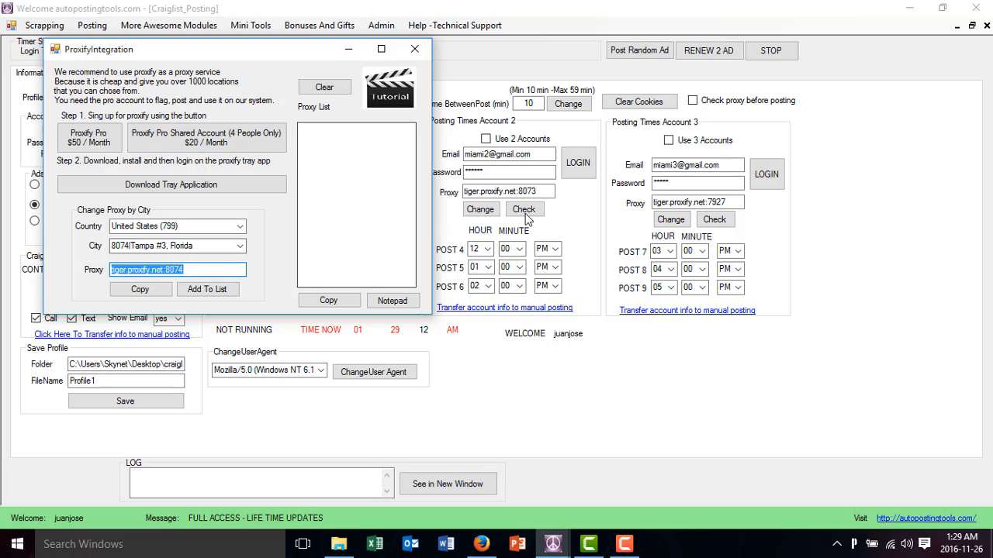
pyautogui.moveTo(552, 191); pyautogui.dragTo(428, 192)
pyautogui.hotkey('ctrl', 'v')
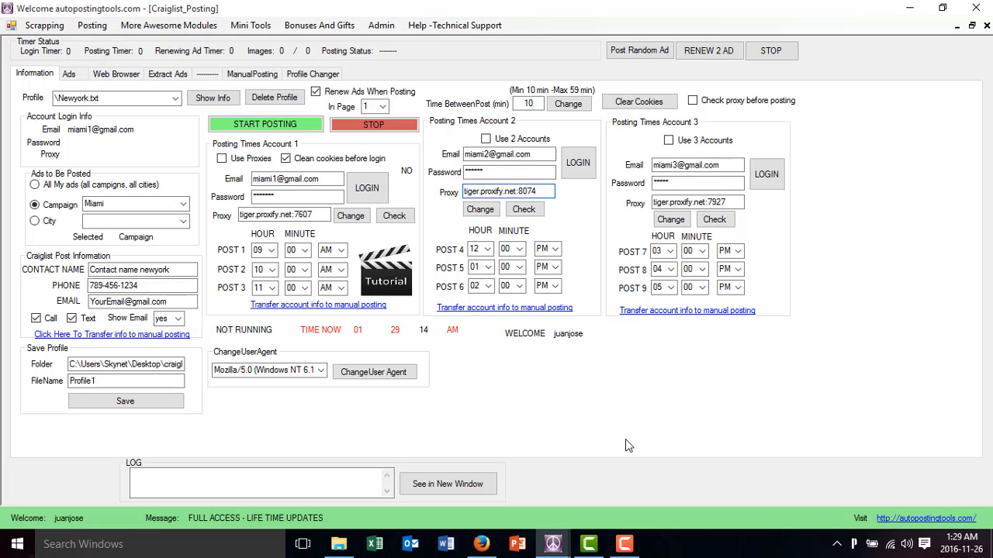
# Choose the Tampa #4, Florida location in Proxify Integration and copy its proxy tiger.proxify.net:7800 into posting account 3's proxy
pyautogui.click(555, 541)
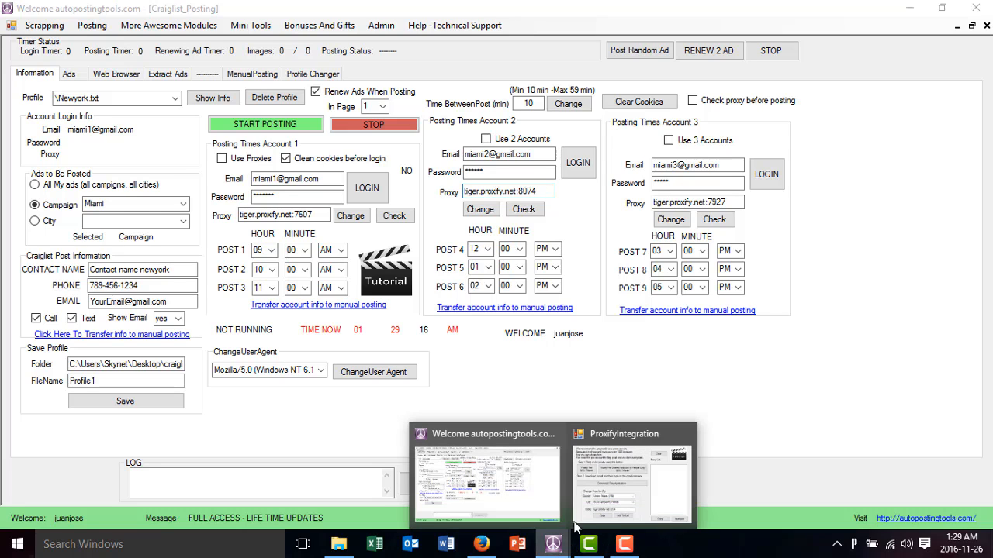
pyautogui.click(615, 477)
pyautogui.click(217, 245)
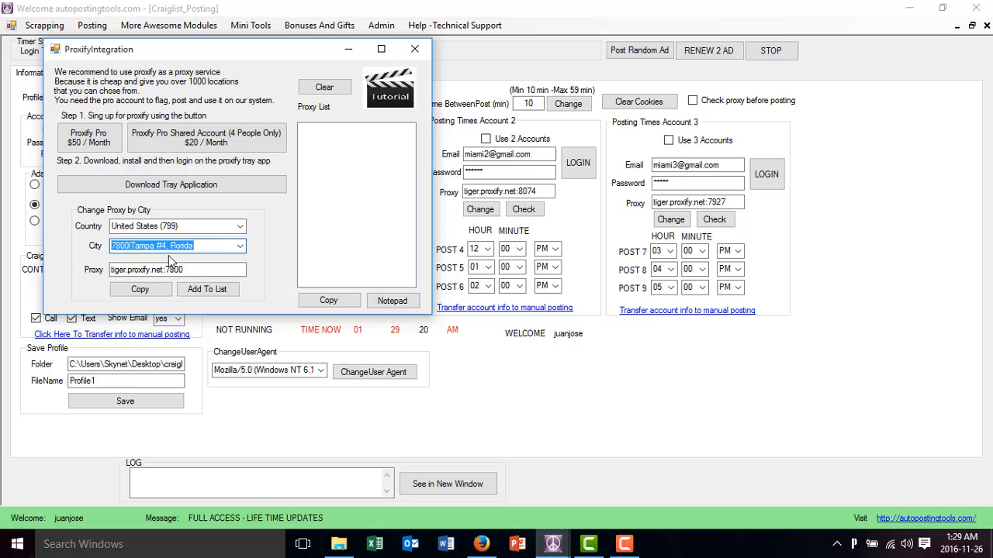
pyautogui.moveTo(190, 270); pyautogui.dragTo(78, 265)
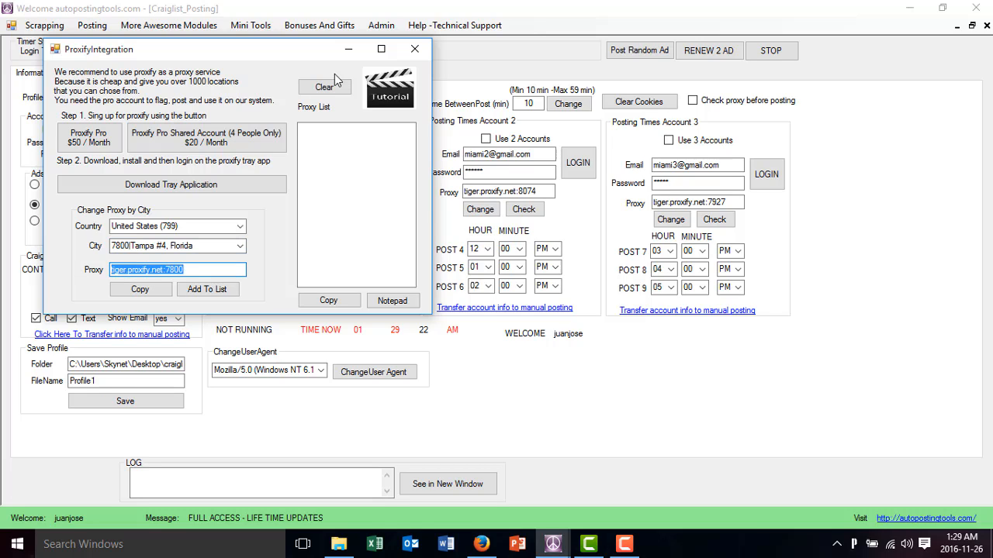
pyautogui.click(415, 49)
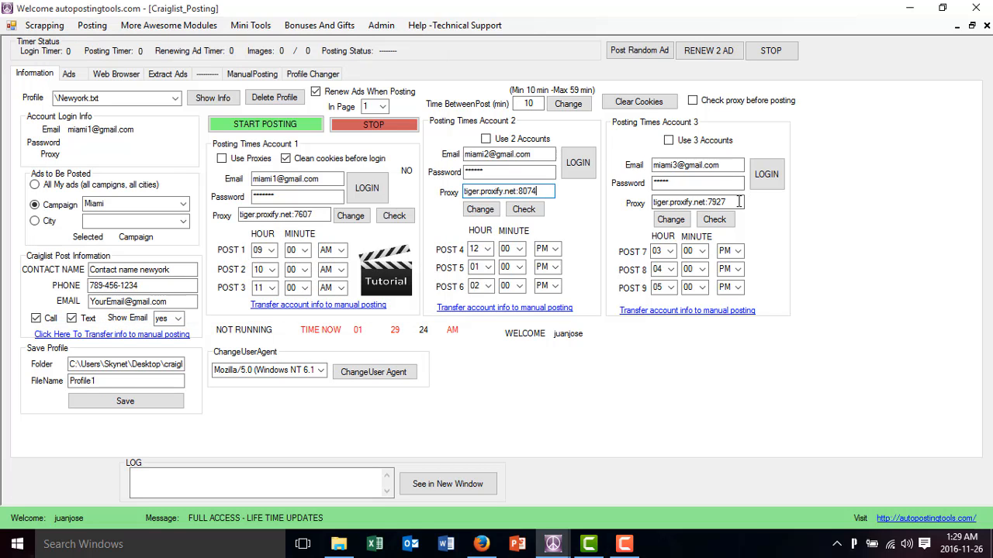
pyautogui.moveTo(739, 201); pyautogui.dragTo(619, 195)
pyautogui.hotkey('ctrl', 'v')
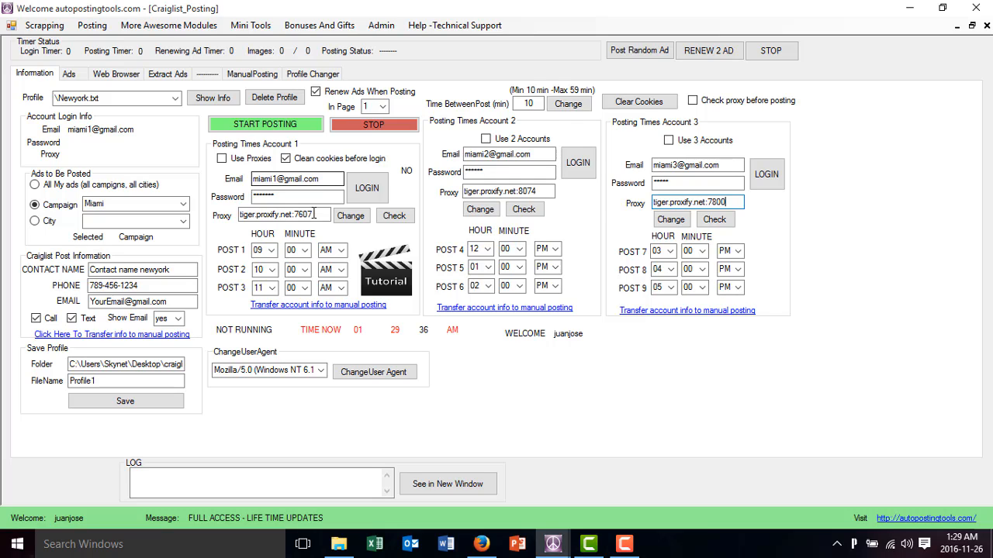
pyautogui.moveTo(314, 214); pyautogui.dragTo(220, 211)
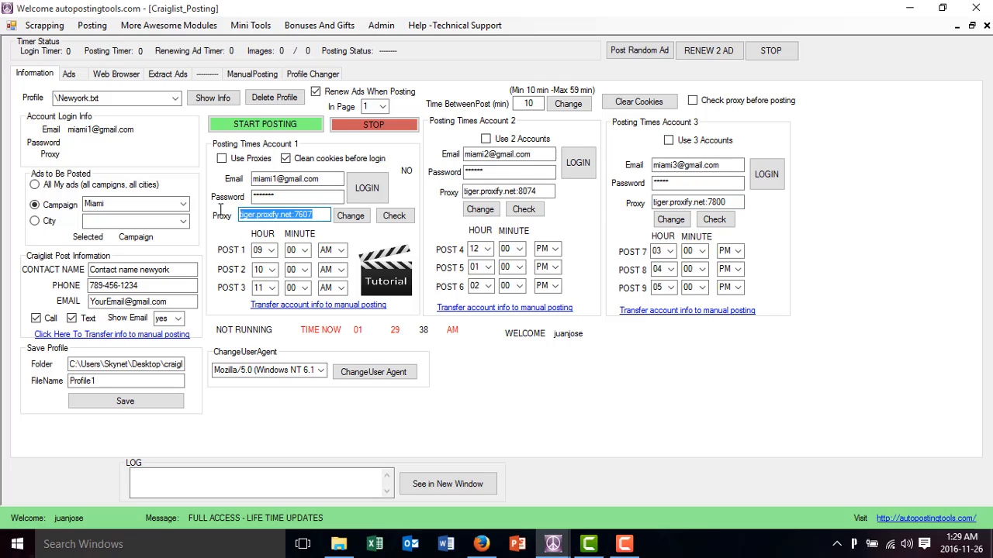
pyautogui.moveTo(142, 285); pyautogui.dragTo(93, 287)
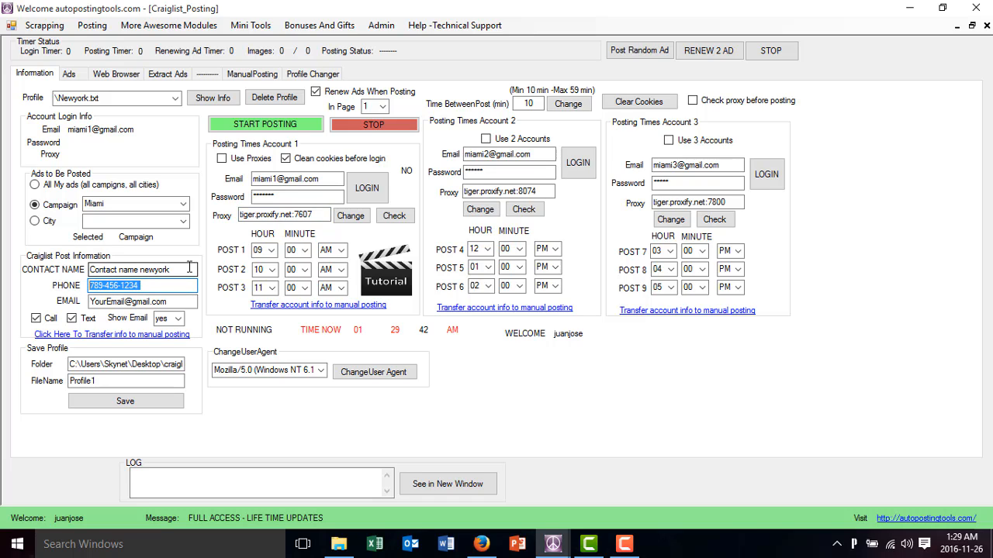
pyautogui.click(76, 77)
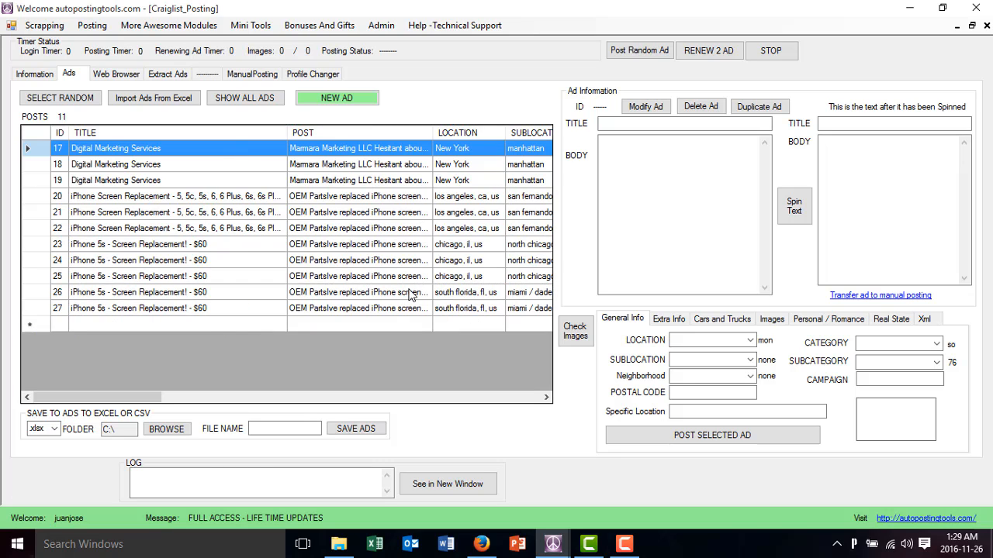
pyautogui.click(35, 75)
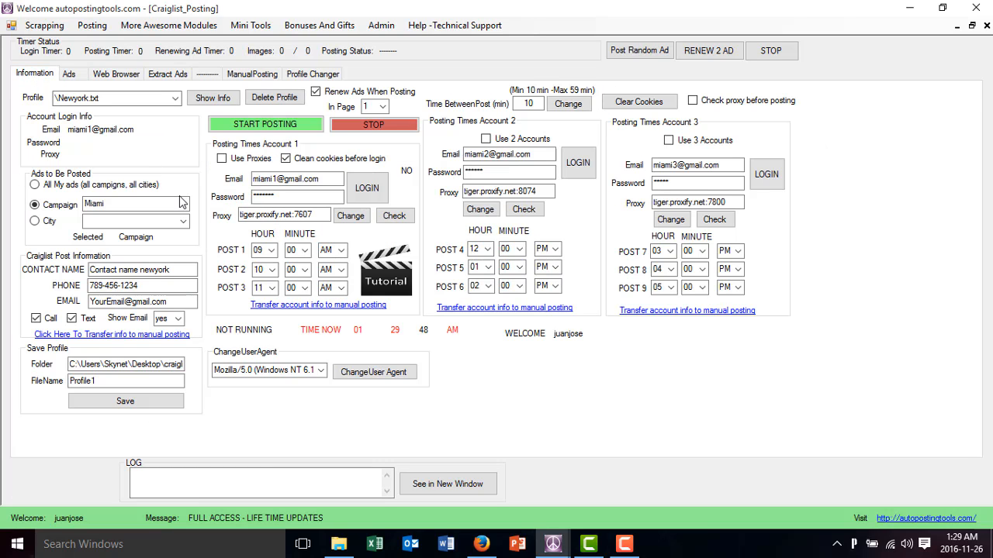
# Save the current posting settings as a profile named Miami and check the profile list, keeping Newyork.txt selected
pyautogui.moveTo(126, 380); pyautogui.dragTo(28, 380)
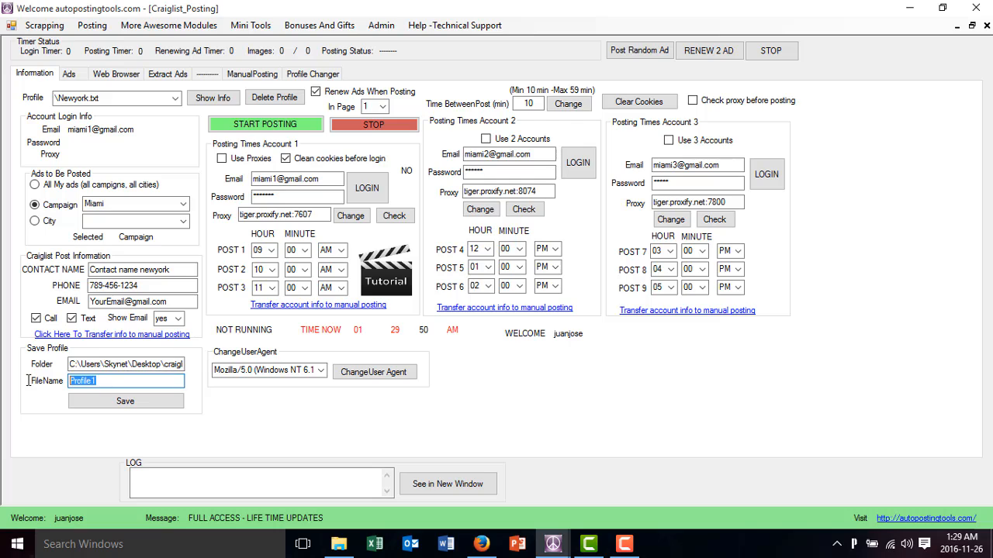
pyautogui.write('Miami')
pyautogui.click(122, 401)
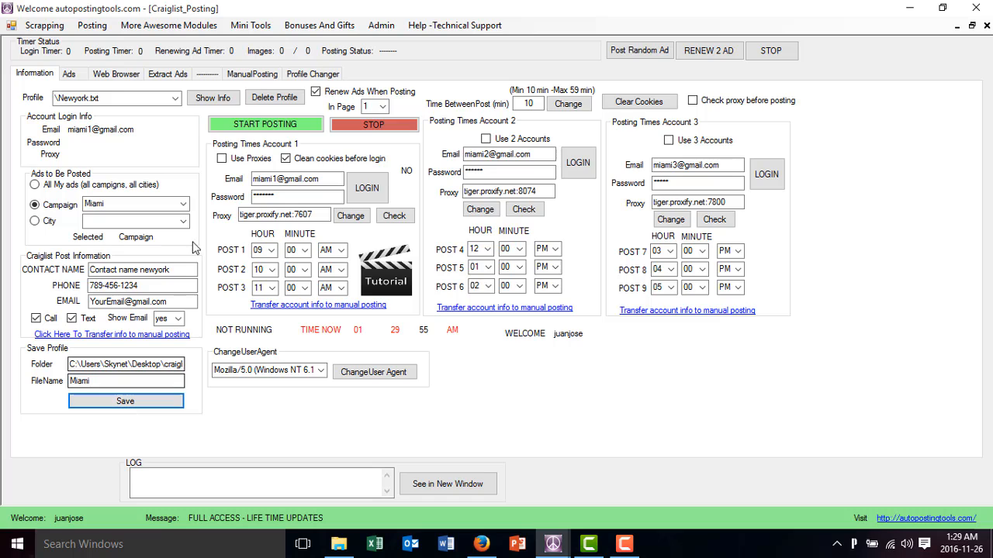
pyautogui.click(175, 99)
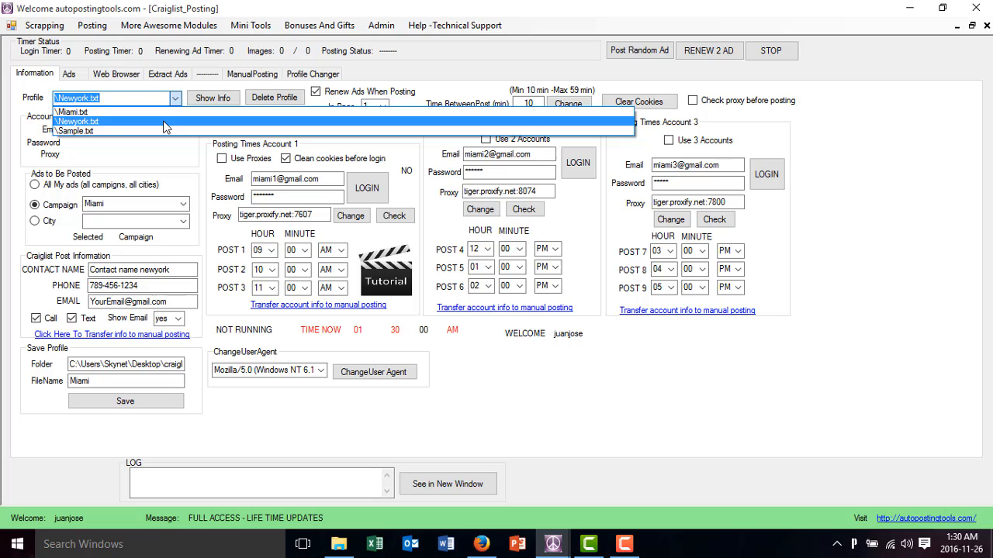
pyautogui.click(164, 122)
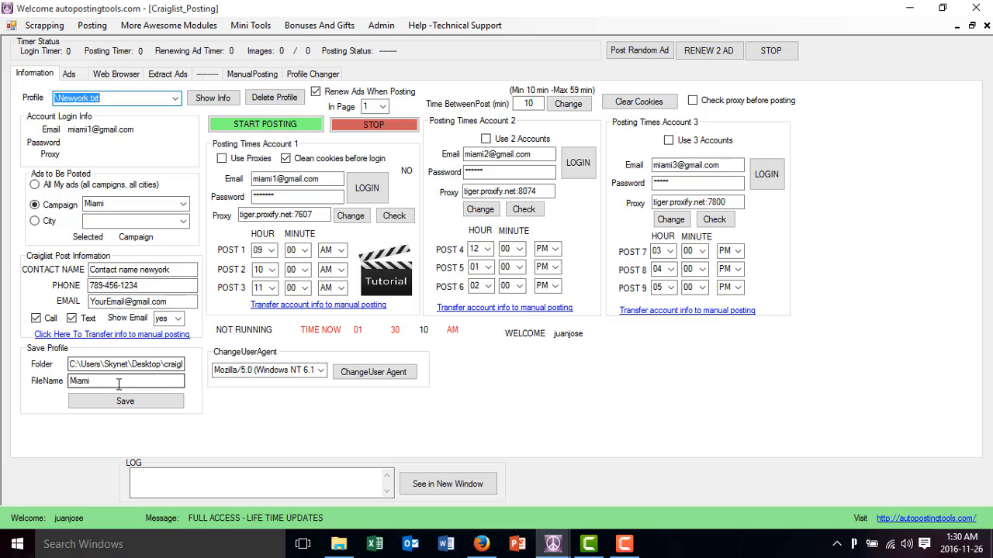
# Save the posting settings as another profile named Chicago and check the list of saved profiles
pyautogui.moveTo(118, 383); pyautogui.dragTo(23, 390)
pyautogui.write('Chicago')
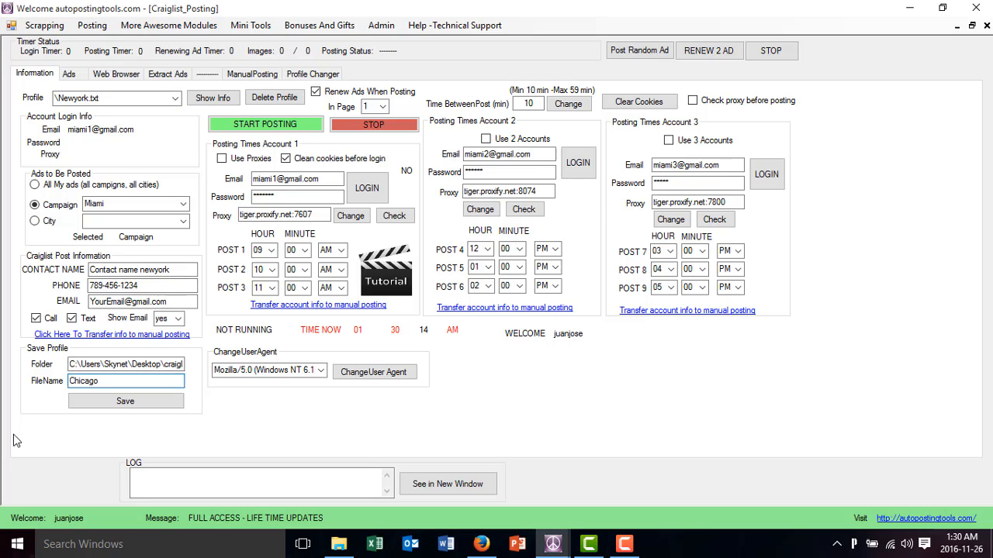
pyautogui.click(121, 399)
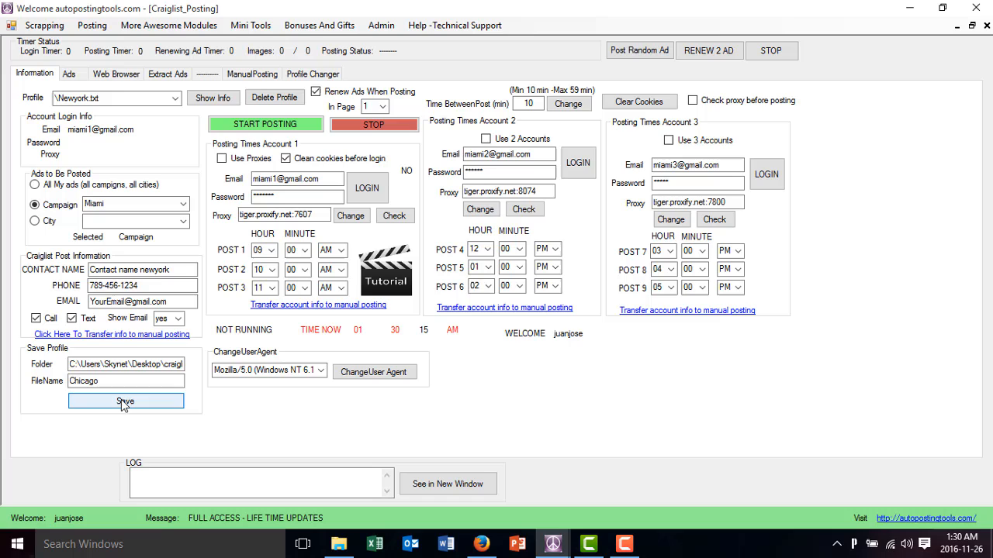
pyautogui.click(176, 98)
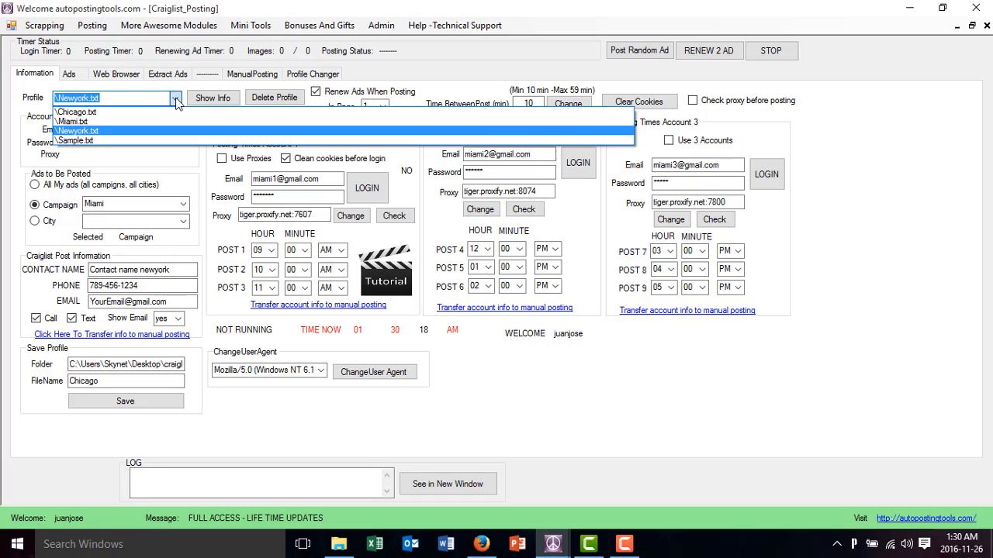
pyautogui.click(176, 99)
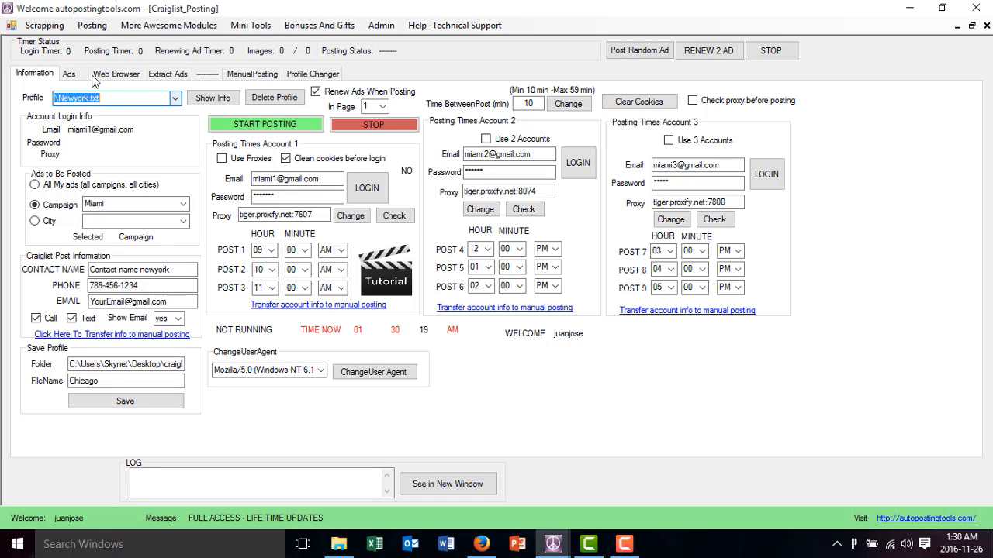
# Switch the ads' campaign to Los Angeles and then to Chicago, and look over the saved profiles
pyautogui.click(184, 205)
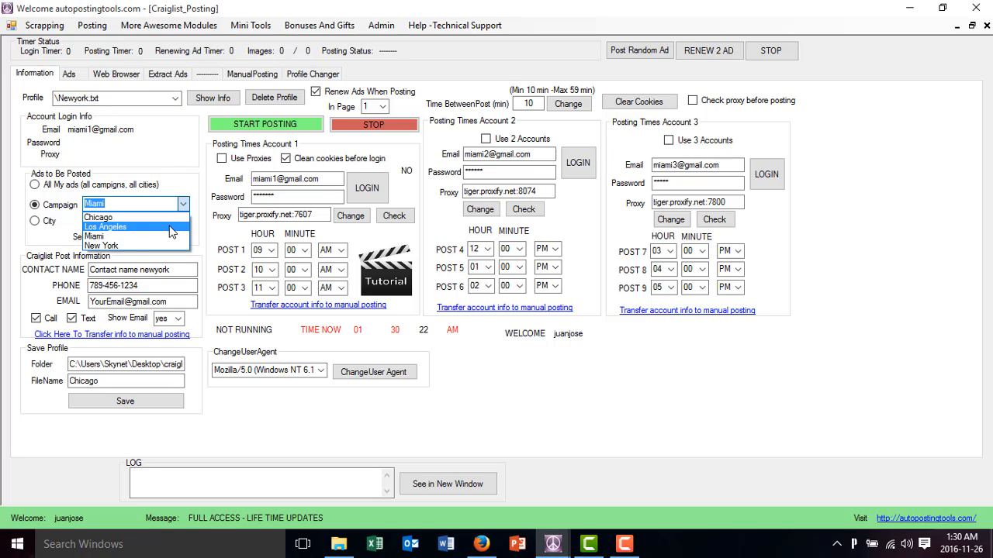
pyautogui.click(174, 226)
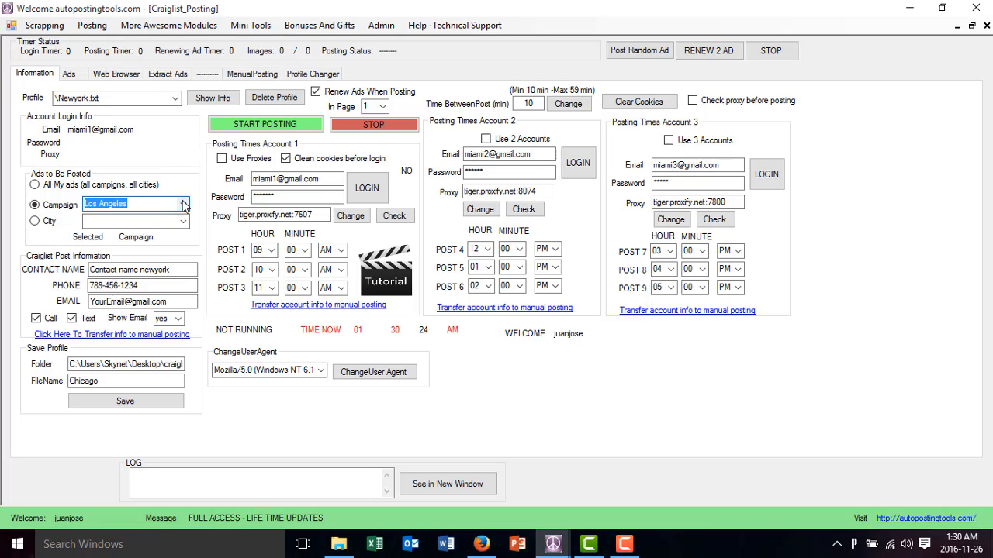
pyautogui.click(183, 204)
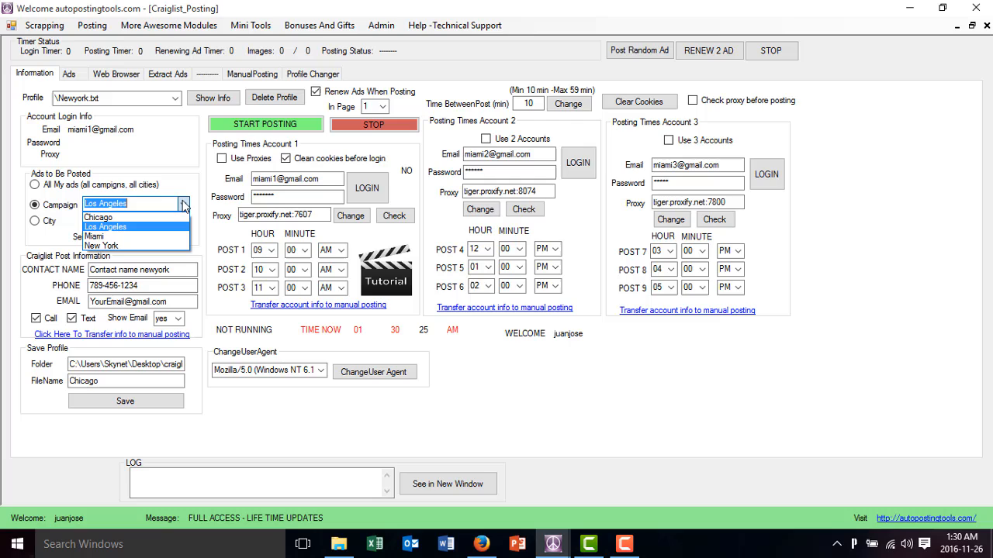
pyautogui.click(122, 220)
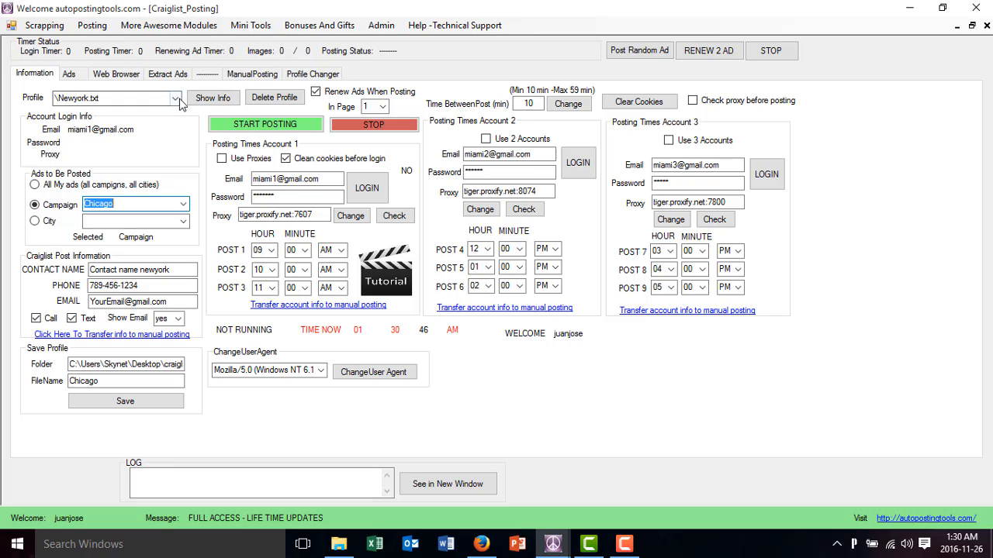
pyautogui.click(177, 99)
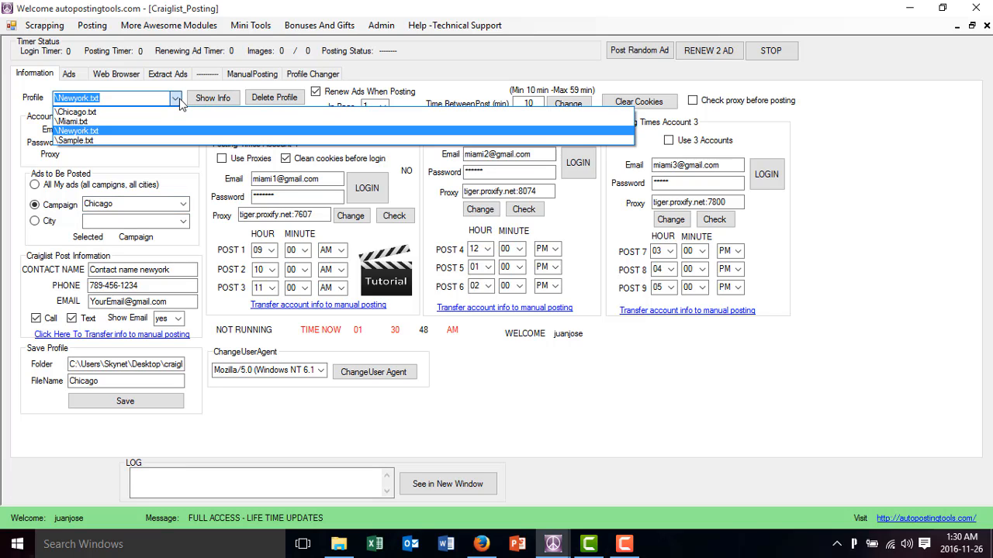
pyautogui.click(177, 98)
# Set the campaign of the ads to be posted to Los Angeles
pyautogui.click(184, 204)
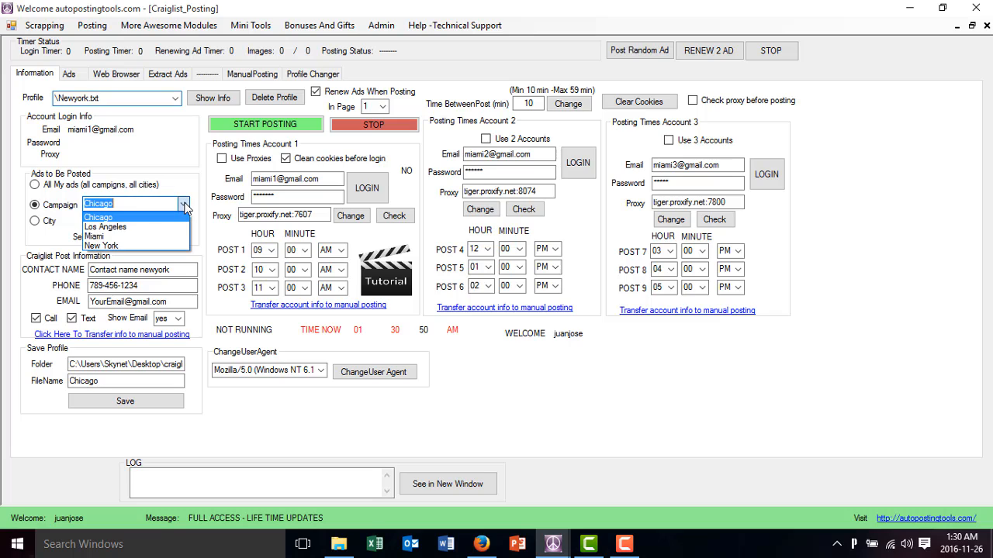
pyautogui.click(172, 229)
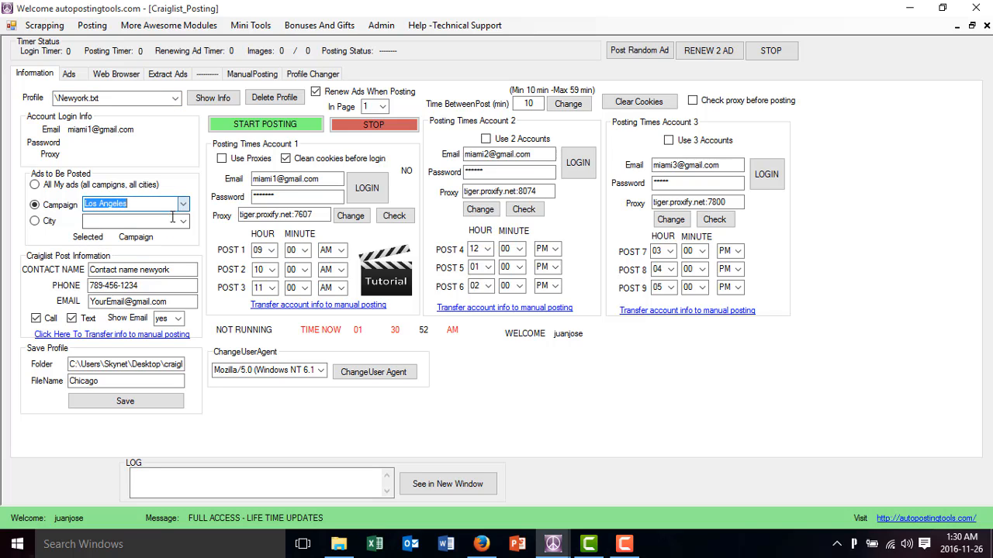
pyautogui.click(181, 94)
pyautogui.click(181, 92)
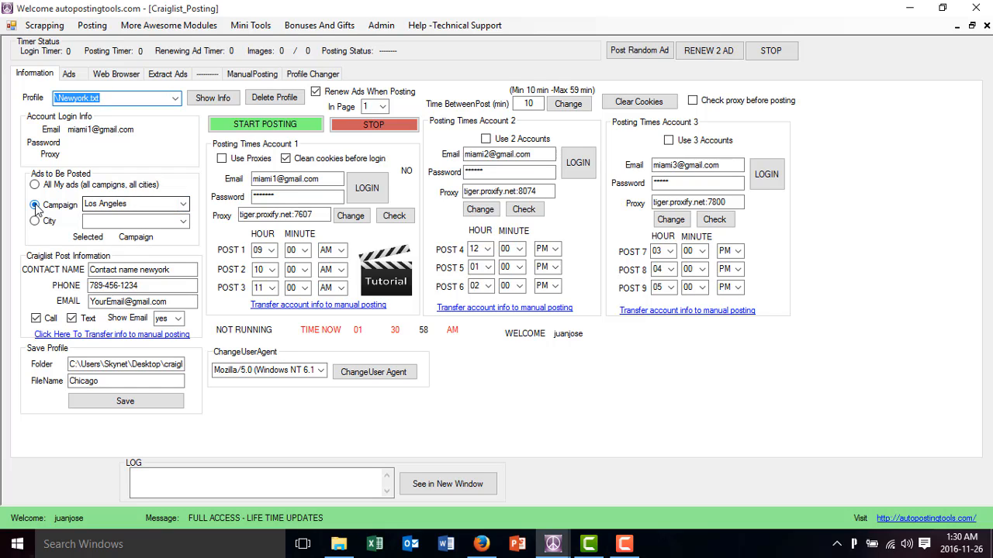
# Review the available campaigns, the ad list and the contact name, phone and e-mail used for the posts
pyautogui.click(184, 204)
pyautogui.click(185, 206)
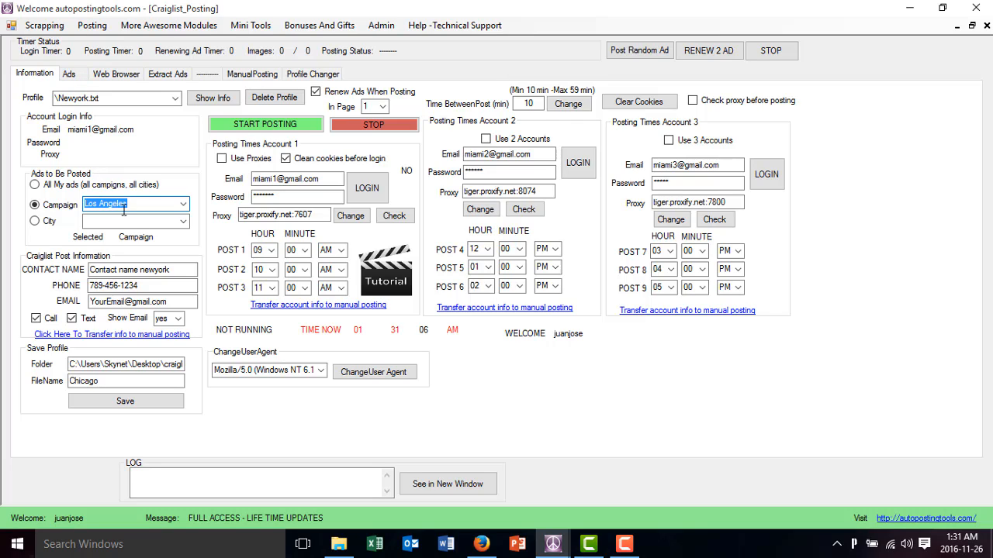
pyautogui.click(184, 204)
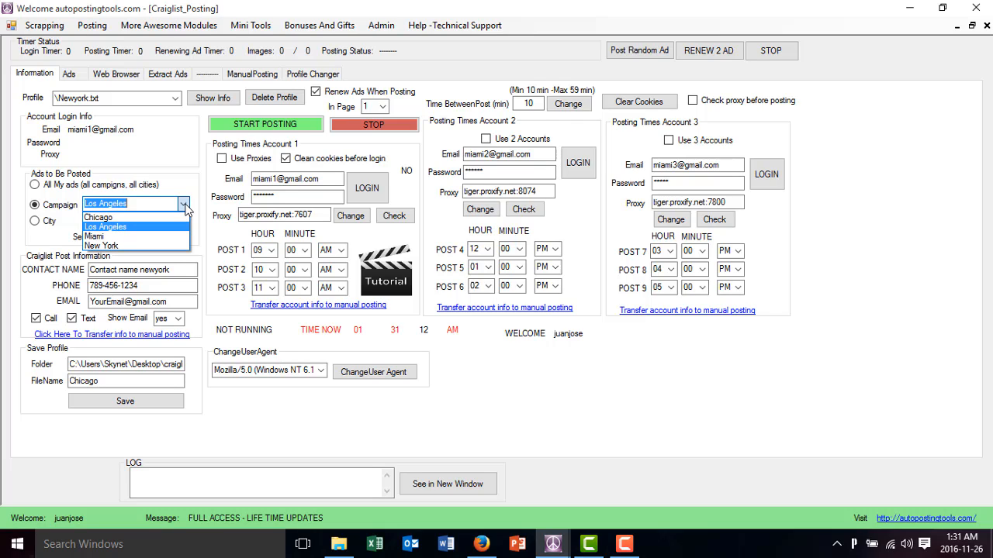
pyautogui.click(184, 204)
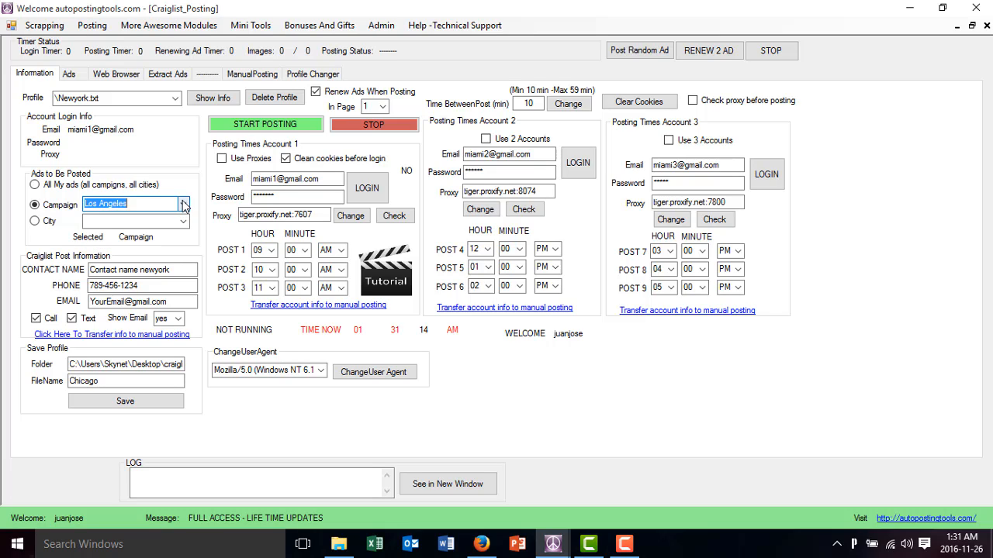
pyautogui.click(69, 74)
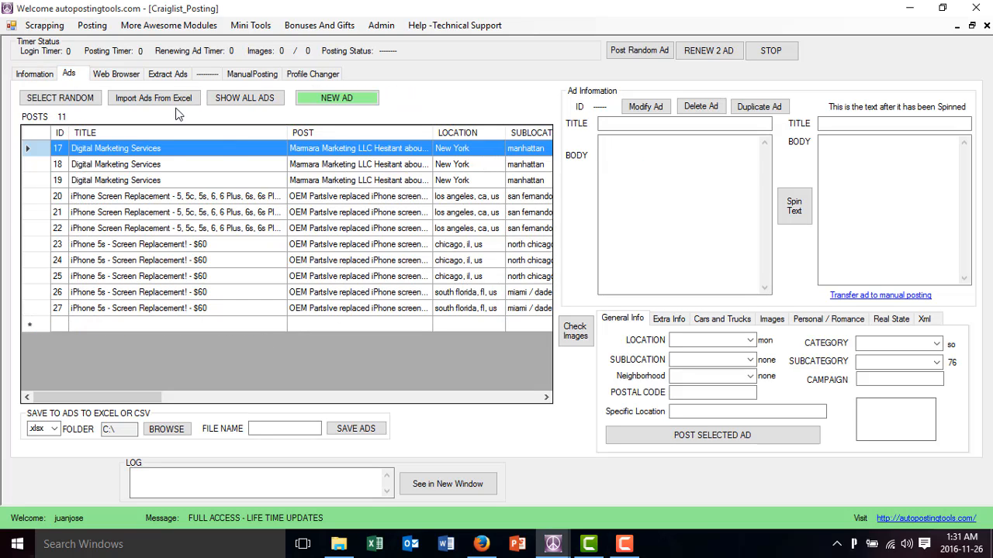
pyautogui.click(31, 75)
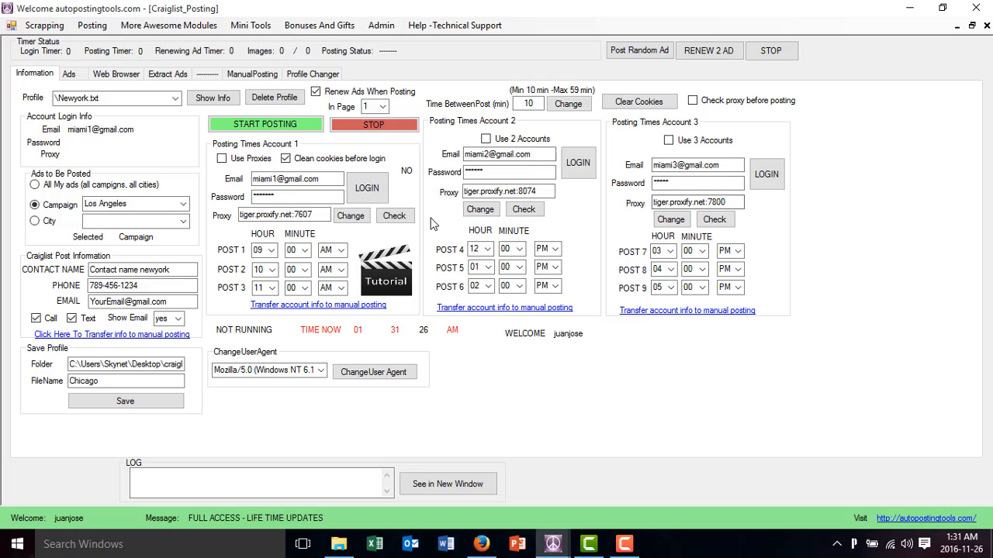
pyautogui.click(179, 270)
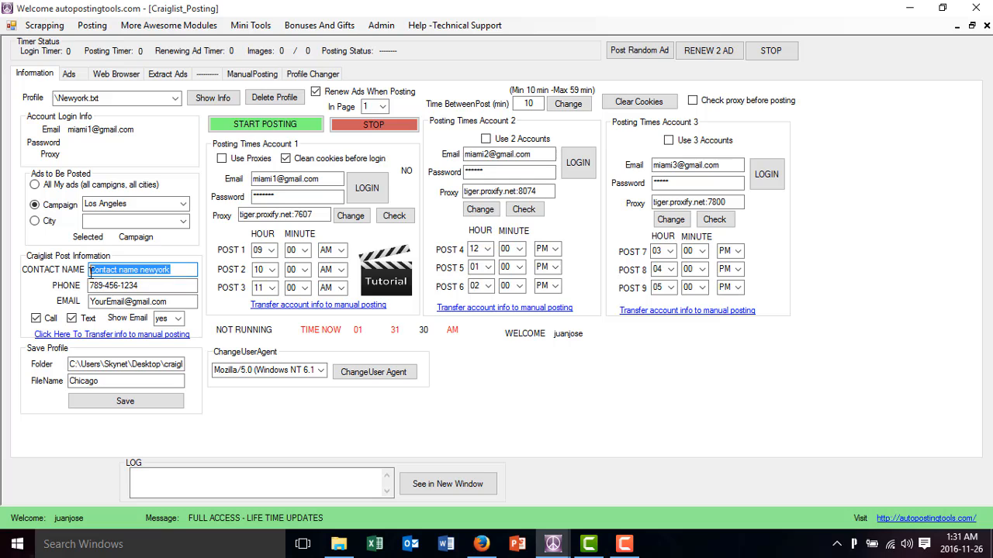
pyautogui.moveTo(145, 286); pyautogui.dragTo(59, 287)
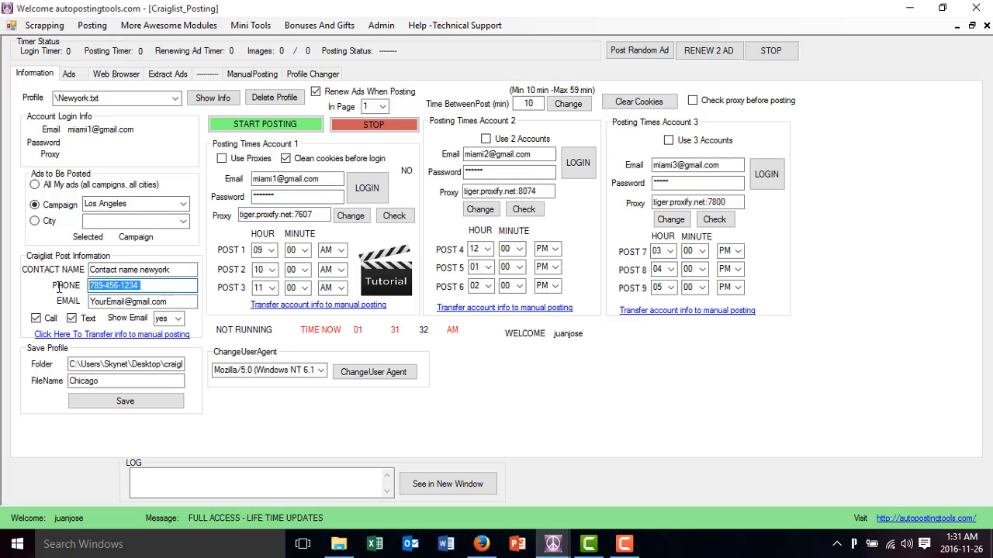
pyautogui.moveTo(166, 301); pyautogui.dragTo(1, 288)
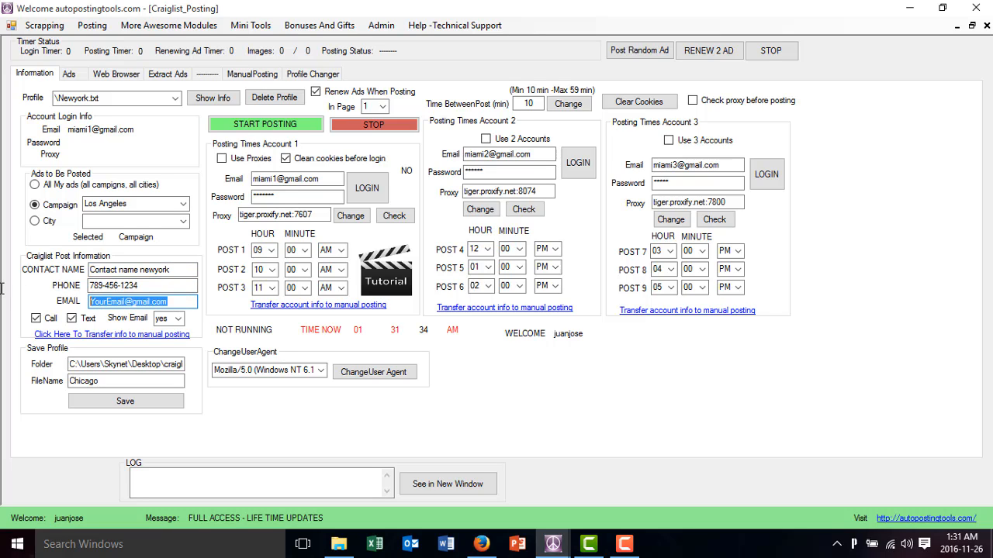
# Save the posting settings with the selected campaign as a profile named Los Angeles
pyautogui.moveTo(175, 381); pyautogui.dragTo(48, 381)
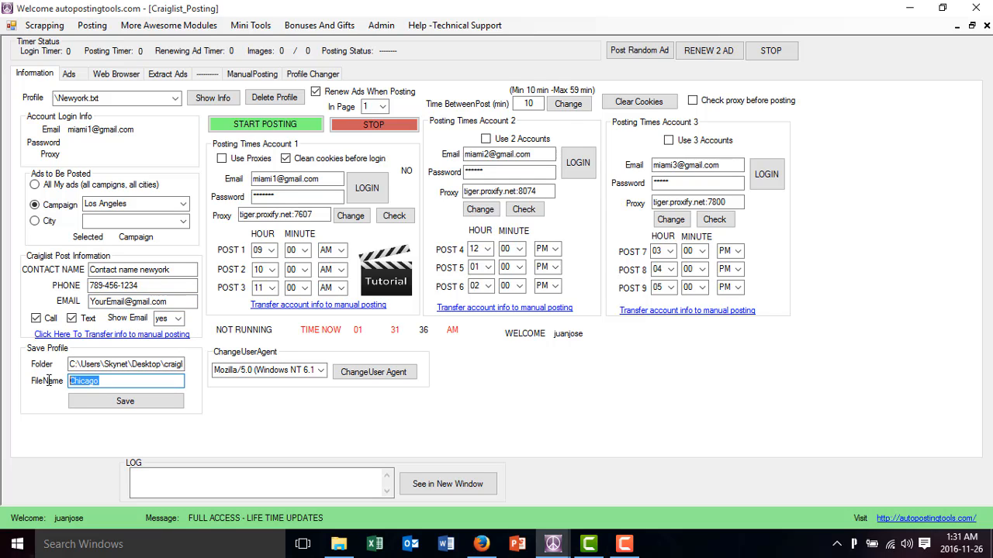
pyautogui.write('Los Angeles')
pyautogui.click(94, 406)
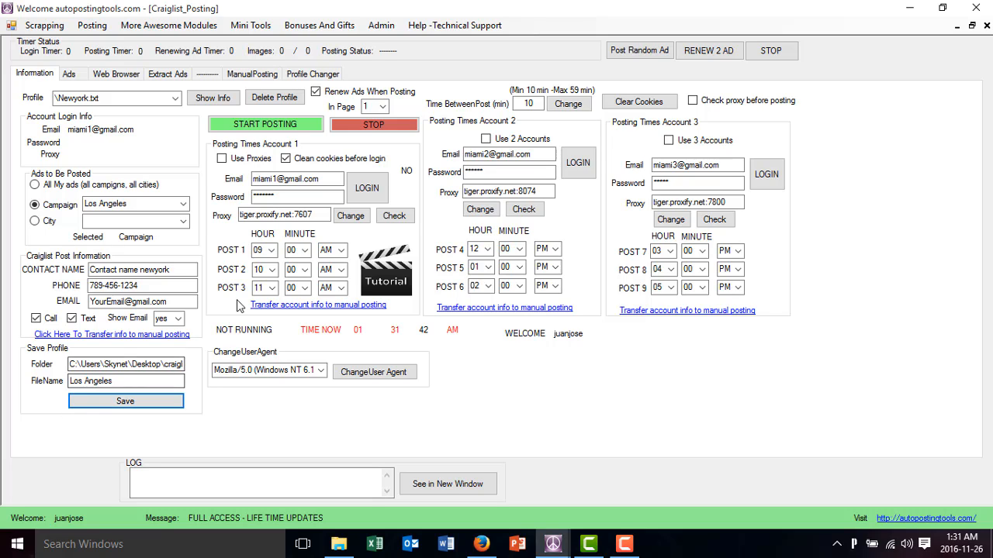
# Review the list of saved profiles, the first account's email and proxy, the contact phone field and the ad list
pyautogui.click(69, 74)
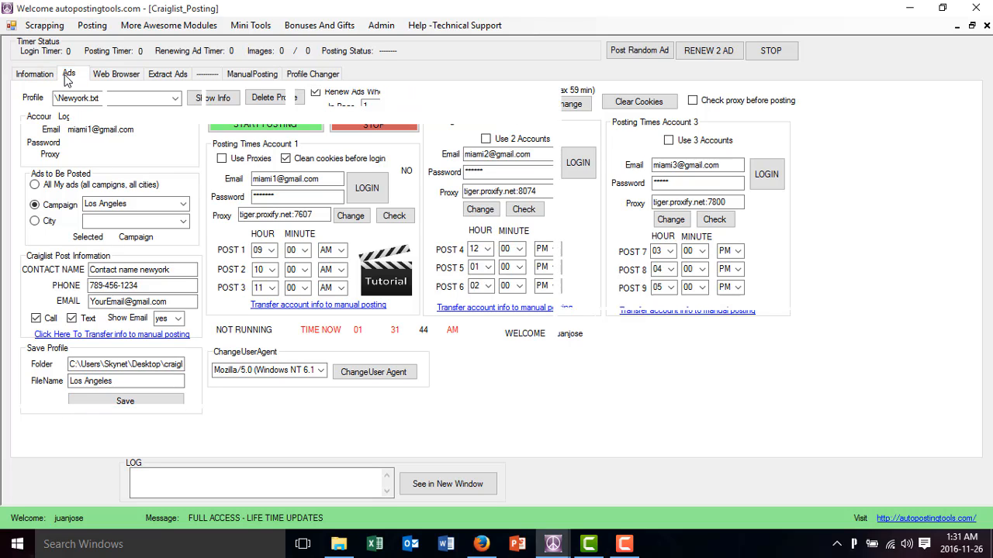
pyautogui.click(42, 77)
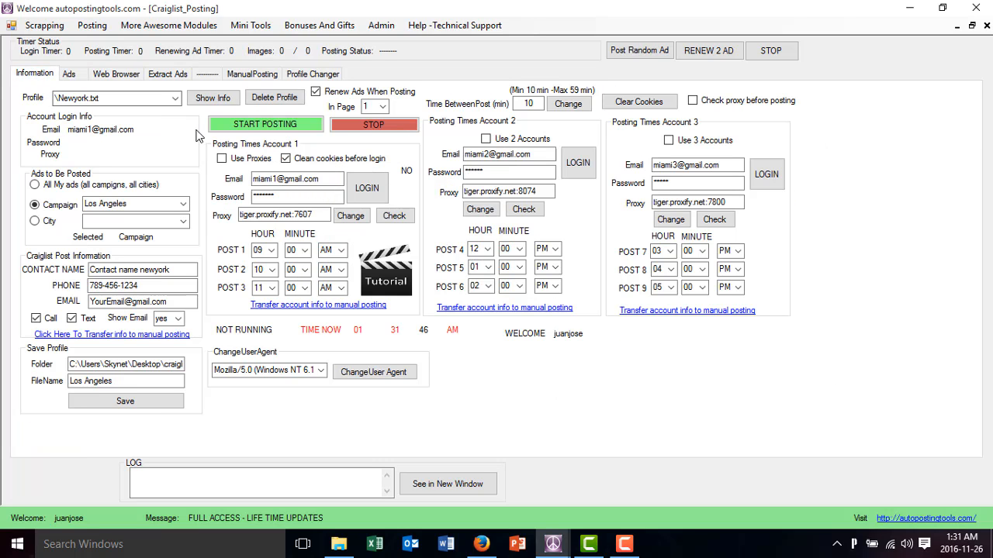
pyautogui.click(177, 95)
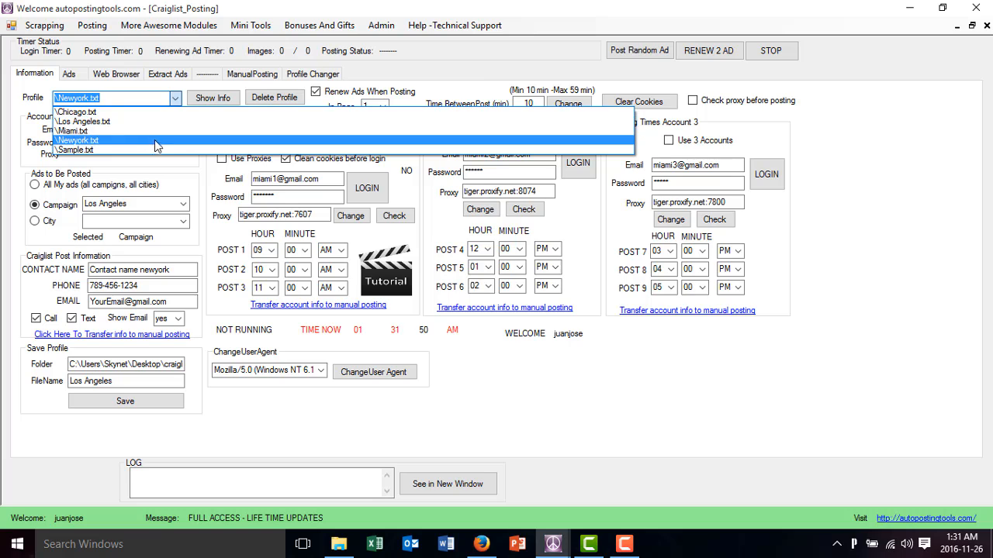
pyautogui.click(278, 205)
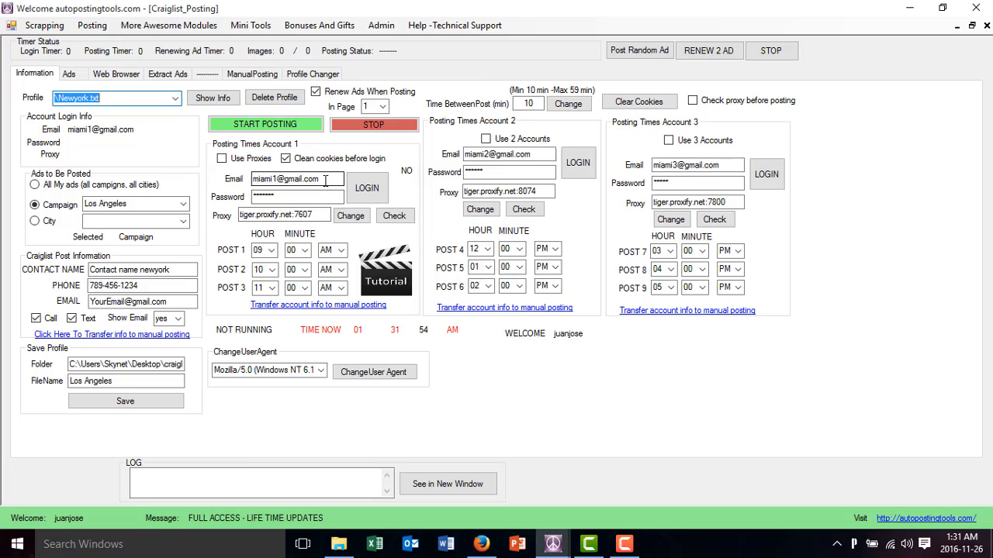
pyautogui.moveTo(320, 179); pyautogui.dragTo(249, 183)
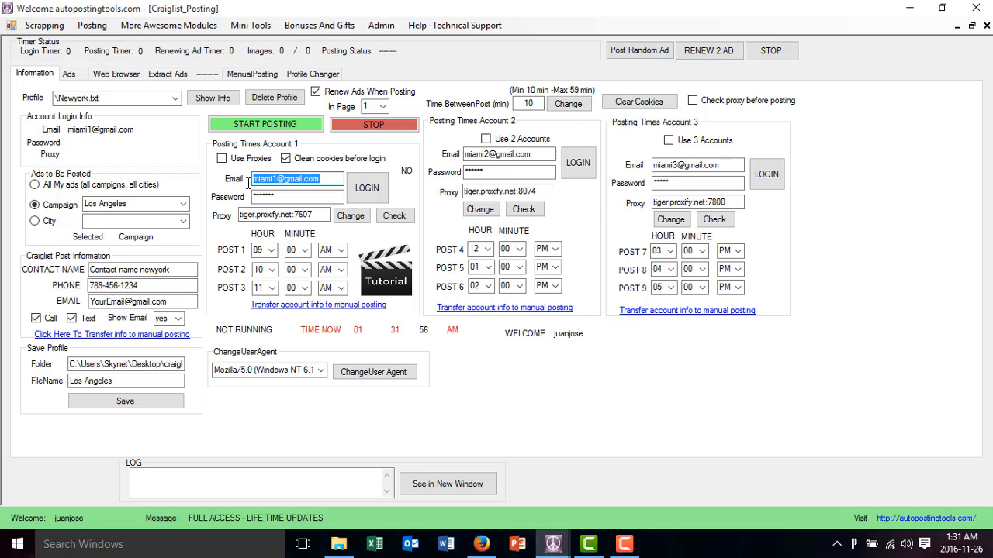
pyautogui.moveTo(318, 216); pyautogui.dragTo(240, 215)
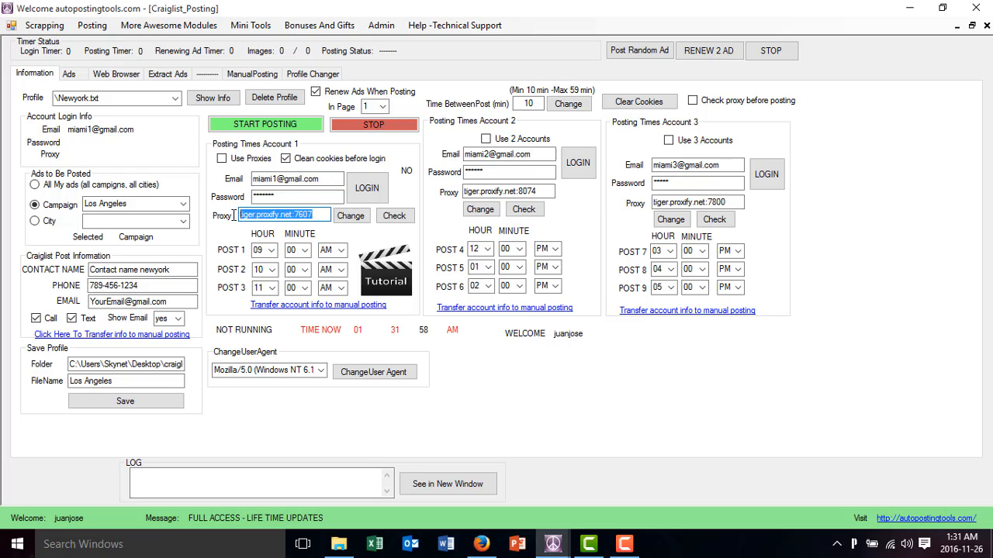
pyautogui.moveTo(141, 286); pyautogui.dragTo(83, 284)
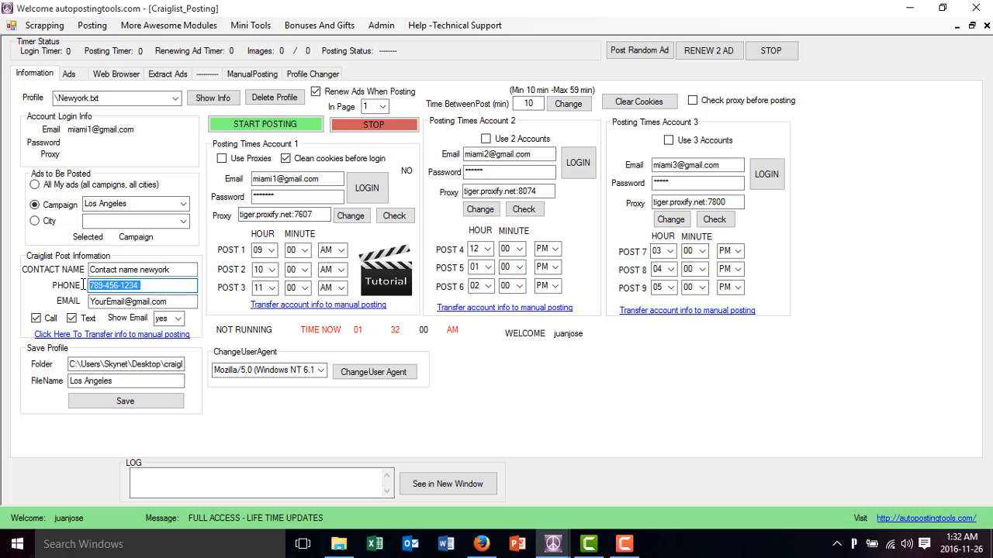
pyautogui.click(70, 74)
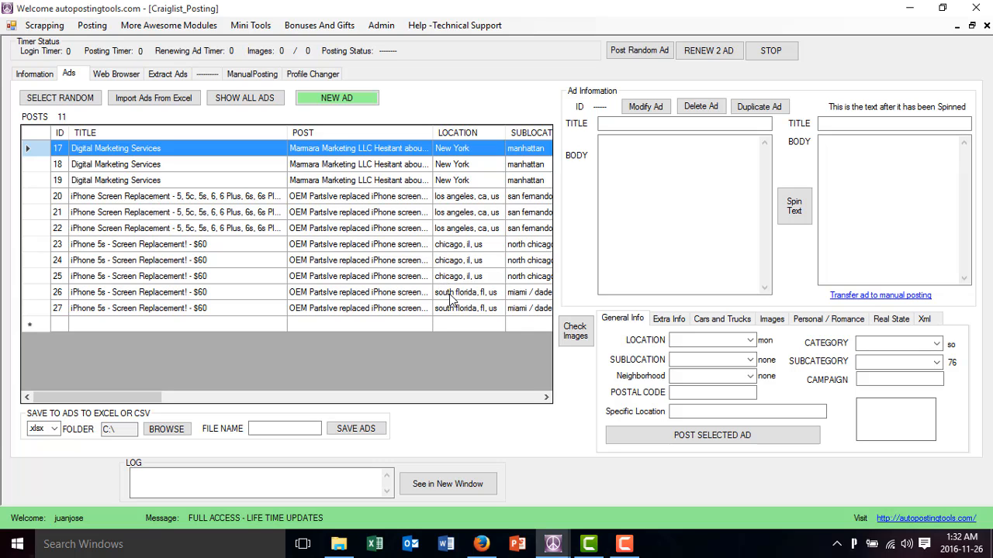
pyautogui.click(38, 75)
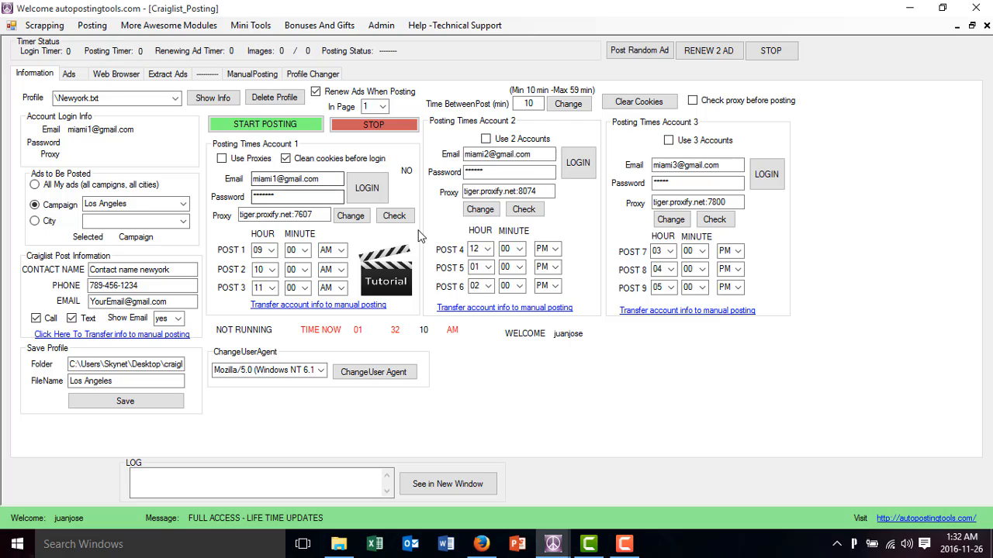
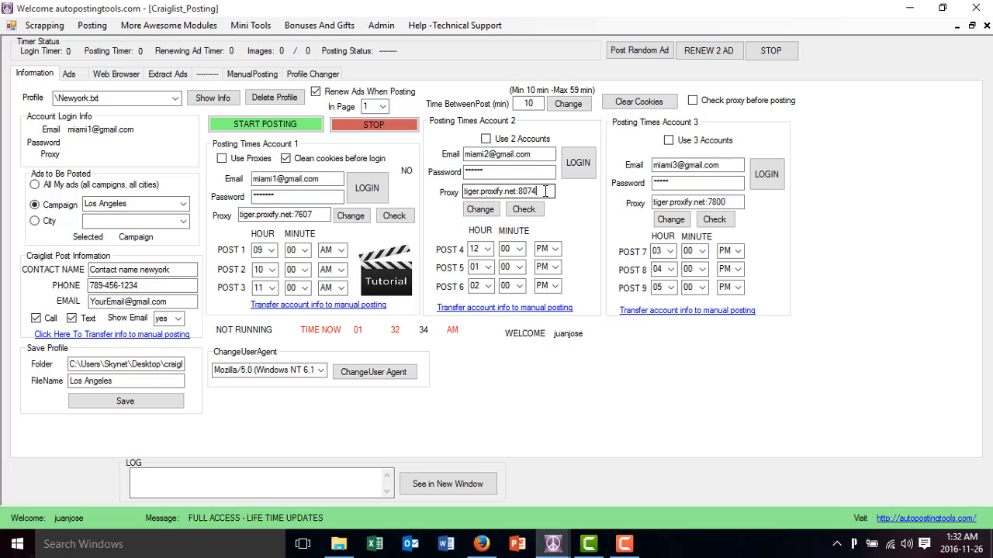
# Review the proxies of the second and third accounts, the ad list and the list of saved profiles
pyautogui.moveTo(543, 190); pyautogui.dragTo(420, 190)
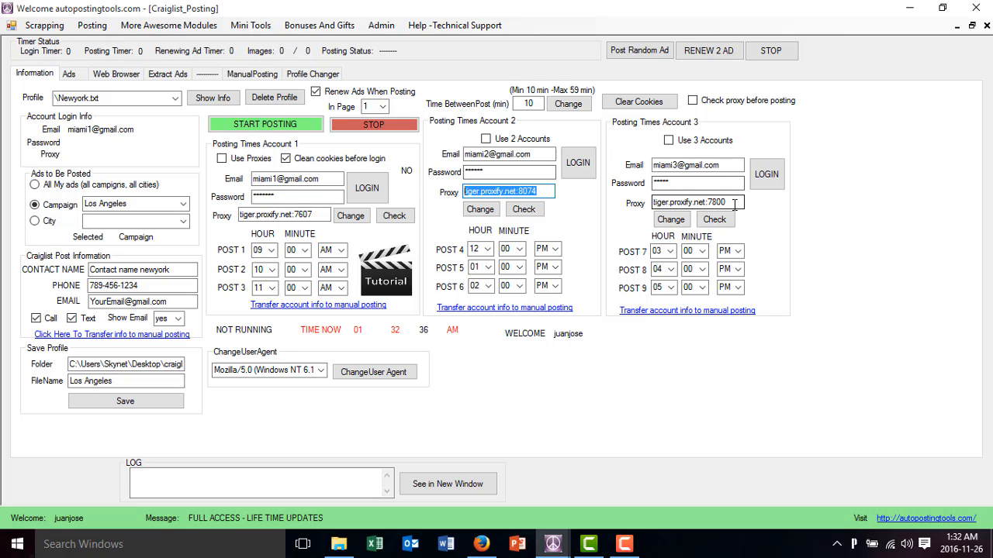
pyautogui.moveTo(726, 202); pyautogui.dragTo(652, 204)
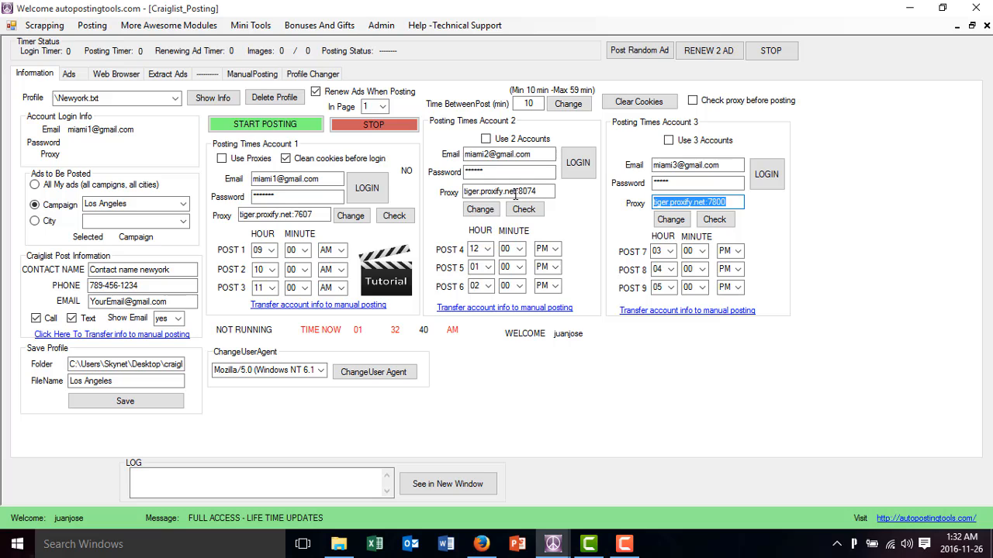
pyautogui.moveTo(535, 193); pyautogui.dragTo(461, 194)
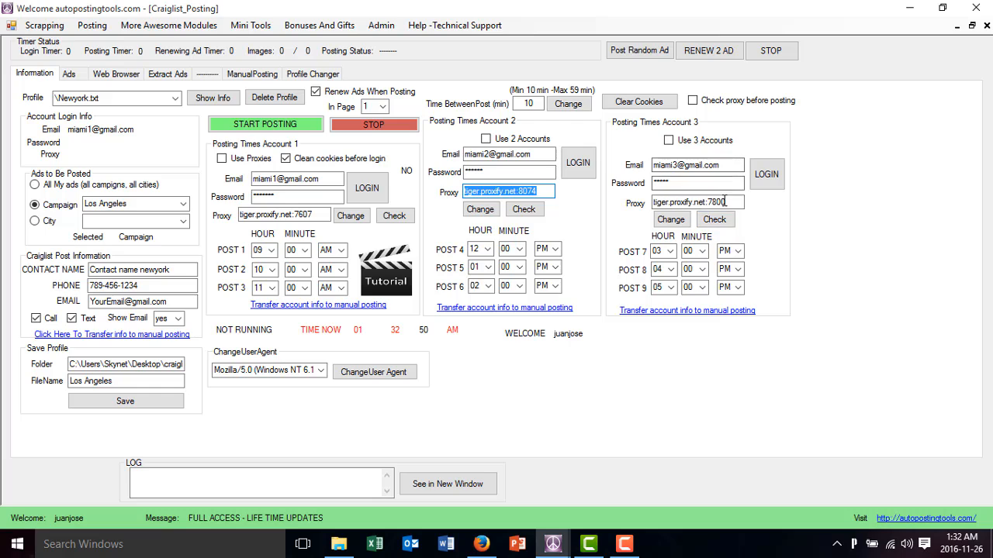
pyautogui.moveTo(726, 203); pyautogui.dragTo(629, 203)
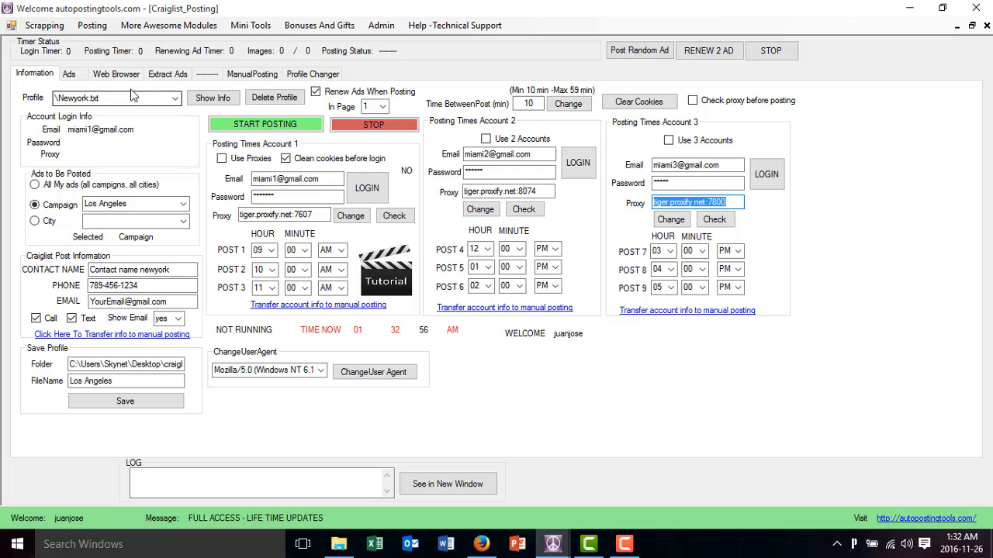
pyautogui.click(74, 75)
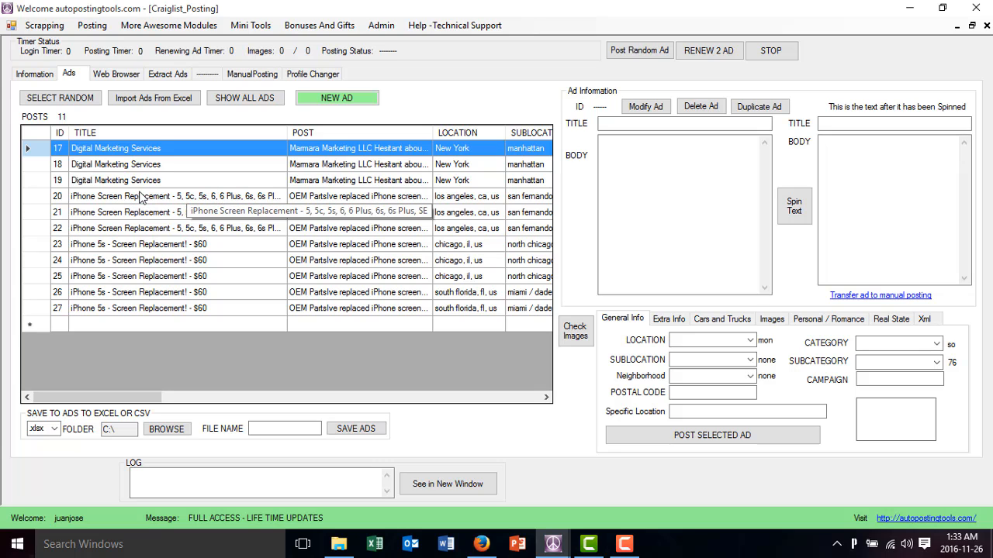
pyautogui.click(37, 74)
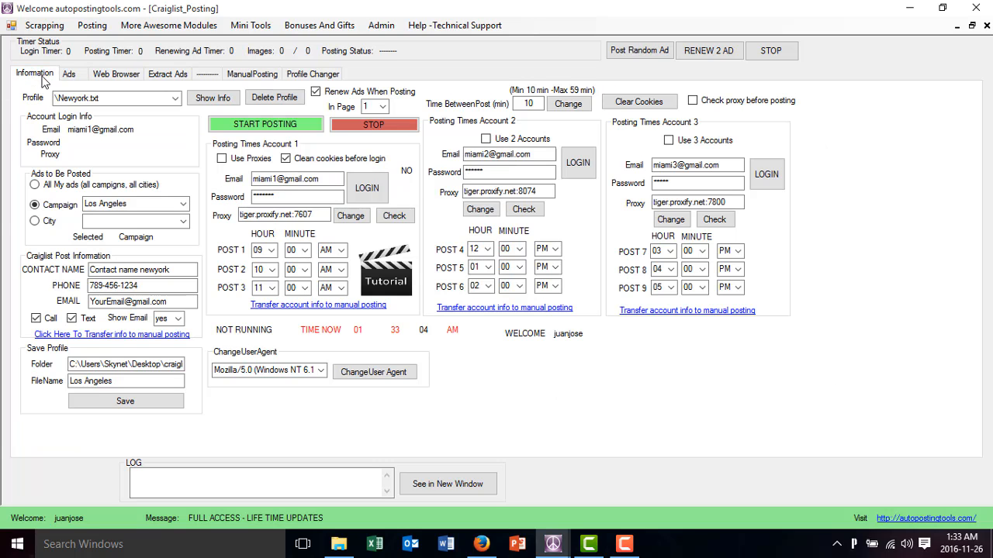
pyautogui.click(175, 98)
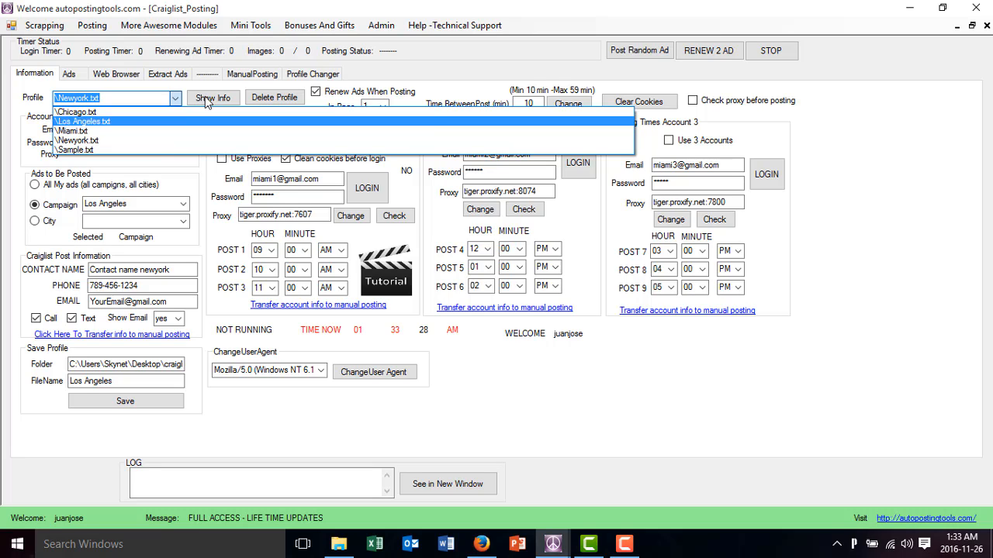
# Load the saved profiles into the Profile Changer and compare the first slot's choices with the saved profile list
pyautogui.click(324, 78)
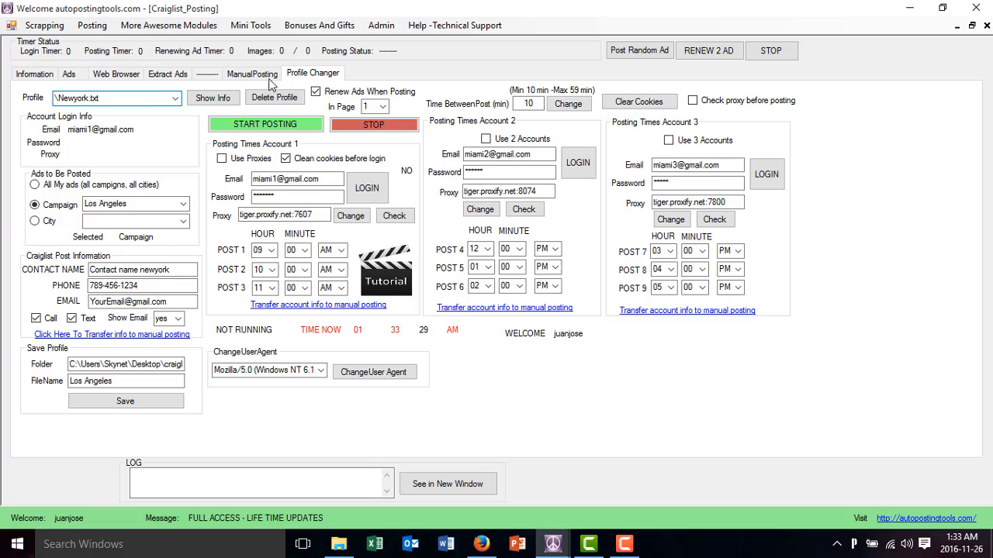
pyautogui.click(298, 75)
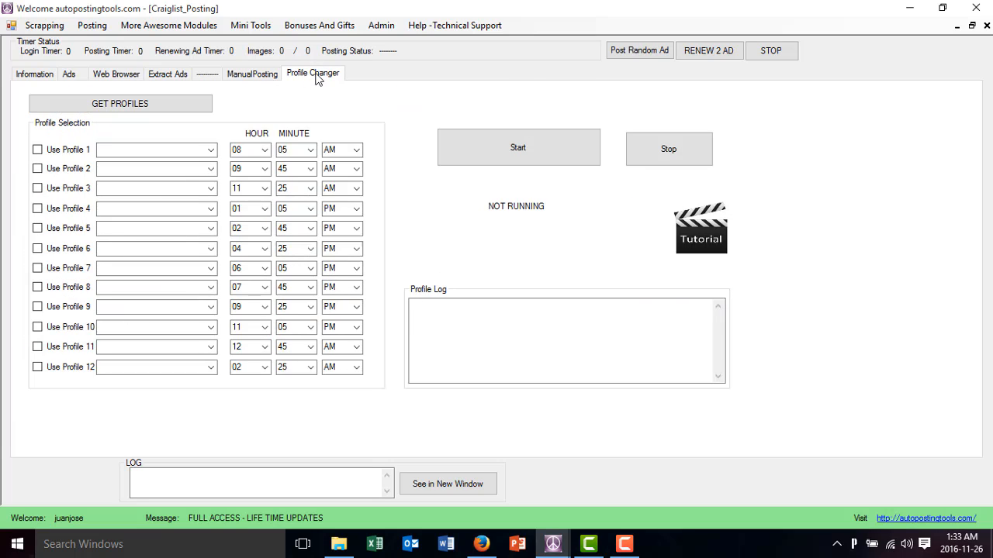
pyautogui.click(138, 108)
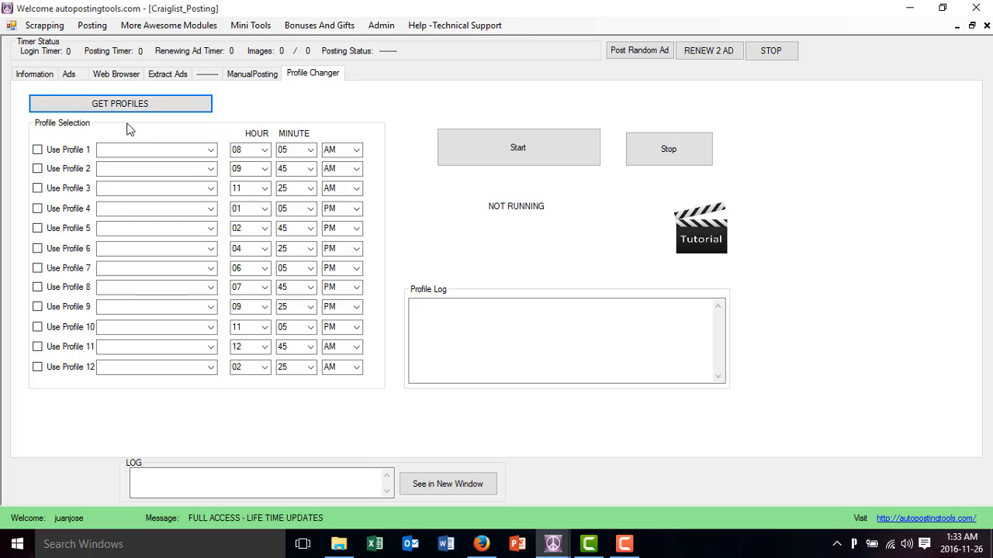
pyautogui.click(35, 74)
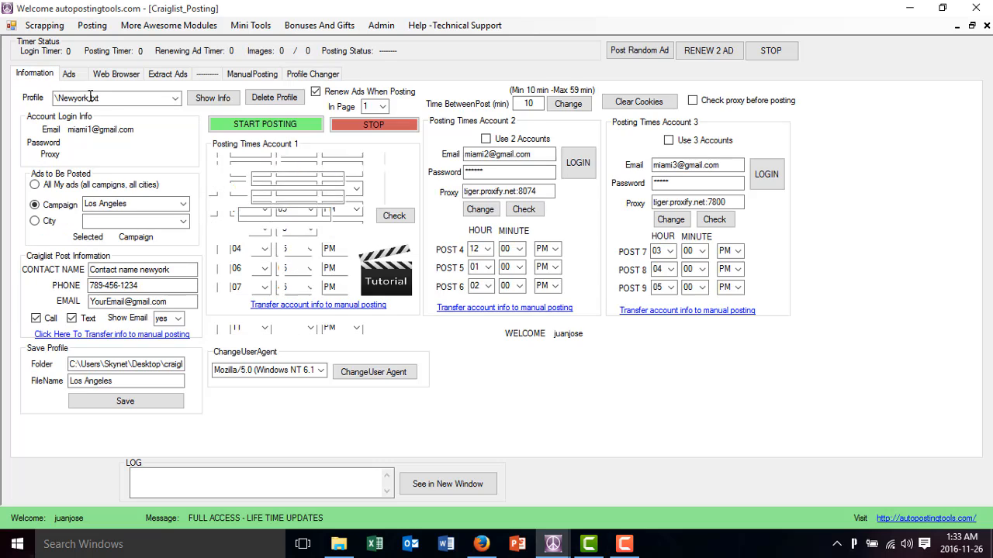
pyautogui.click(175, 98)
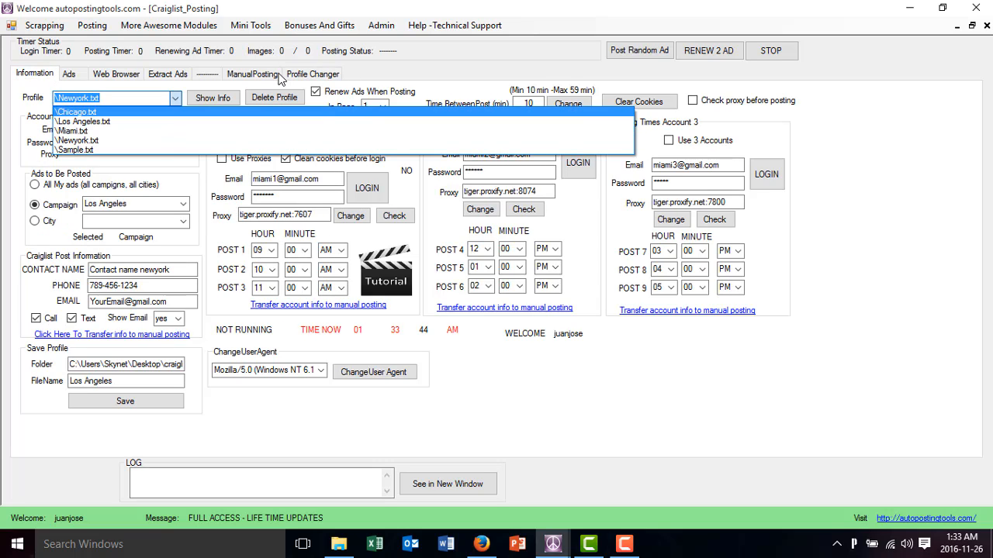
pyautogui.click(306, 75)
pyautogui.click(306, 75)
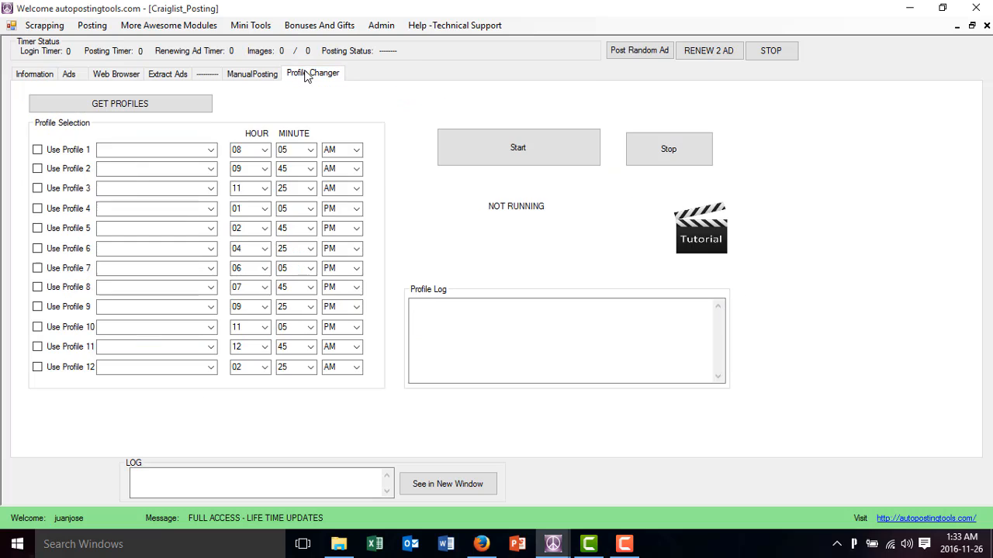
pyautogui.click(210, 149)
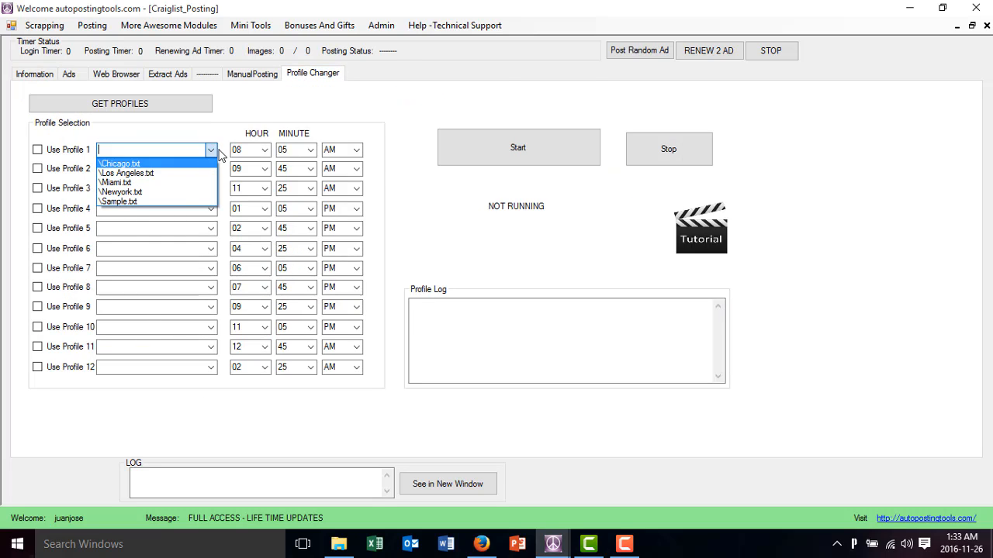
pyautogui.click(220, 155)
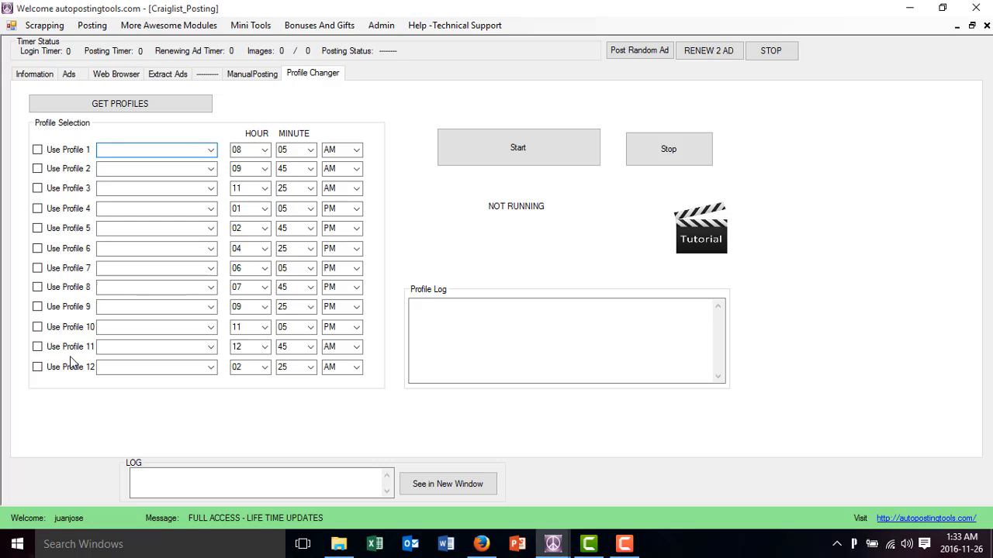
# Enable profile slots 1 to 4 in the Profile Changer and check the saved profile list again
pyautogui.click(38, 151)
pyautogui.click(38, 169)
pyautogui.click(40, 190)
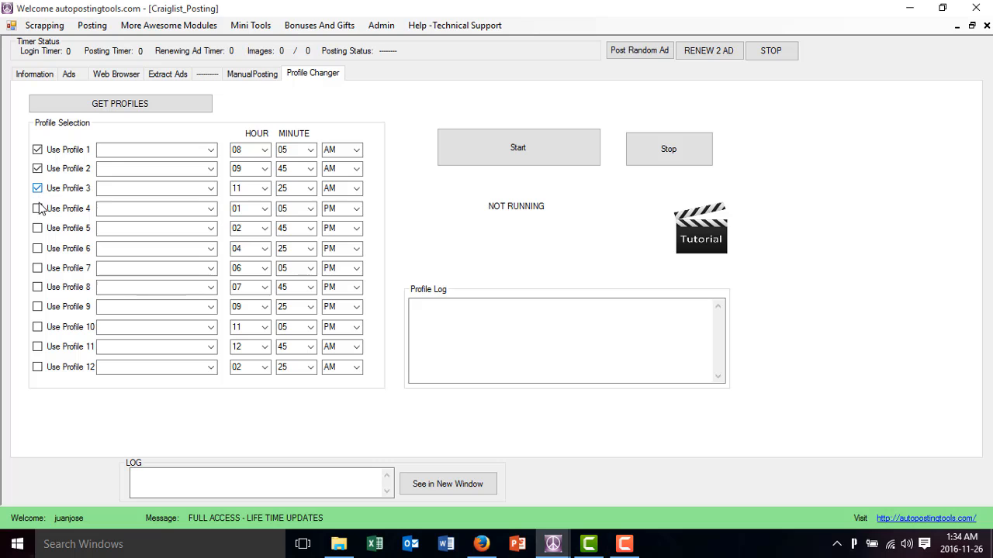
pyautogui.click(35, 73)
pyautogui.click(175, 99)
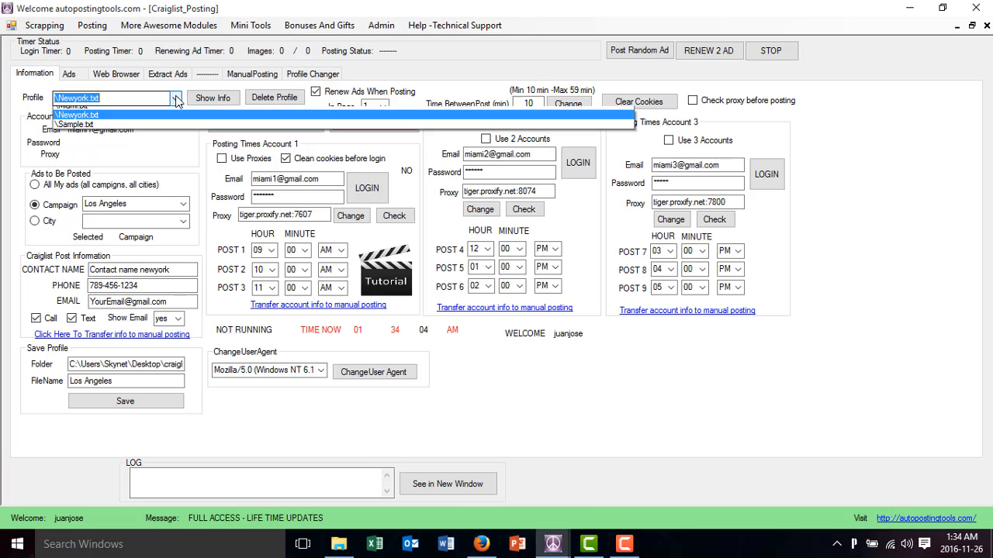
pyautogui.click(176, 100)
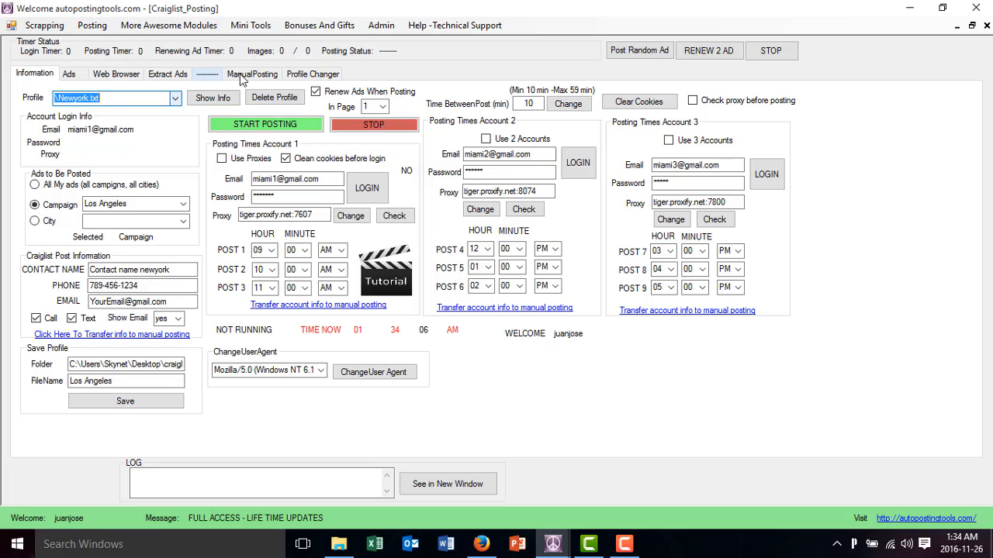
pyautogui.click(311, 73)
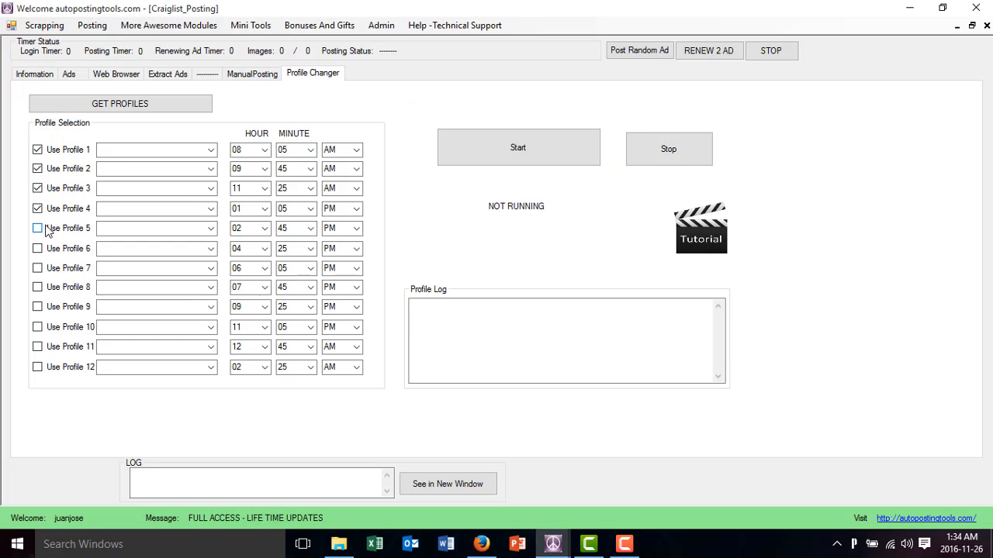
# Assign the Chicago, Los Angeles, Miami and Newyork profiles to slots 1 to 4, in that order
pyautogui.click(211, 150)
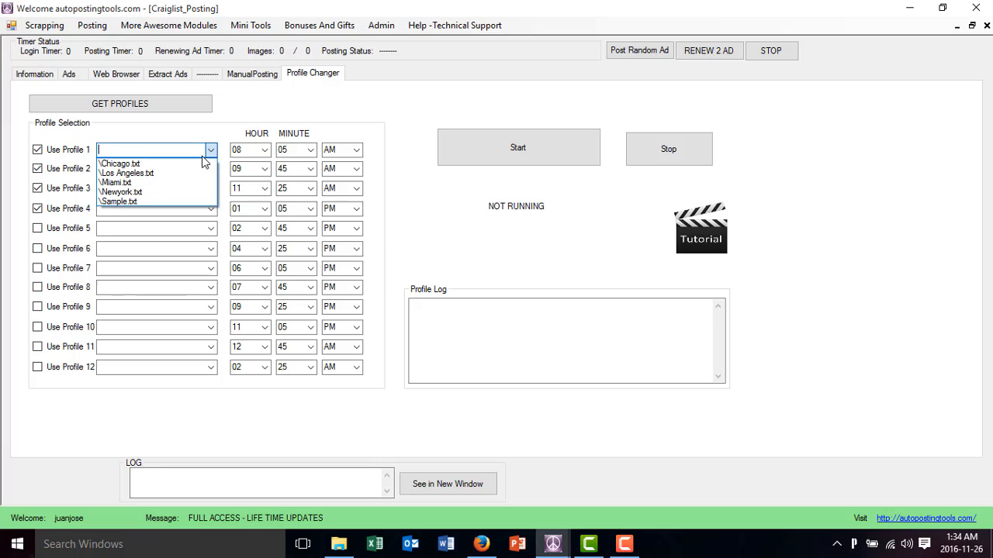
pyautogui.click(195, 166)
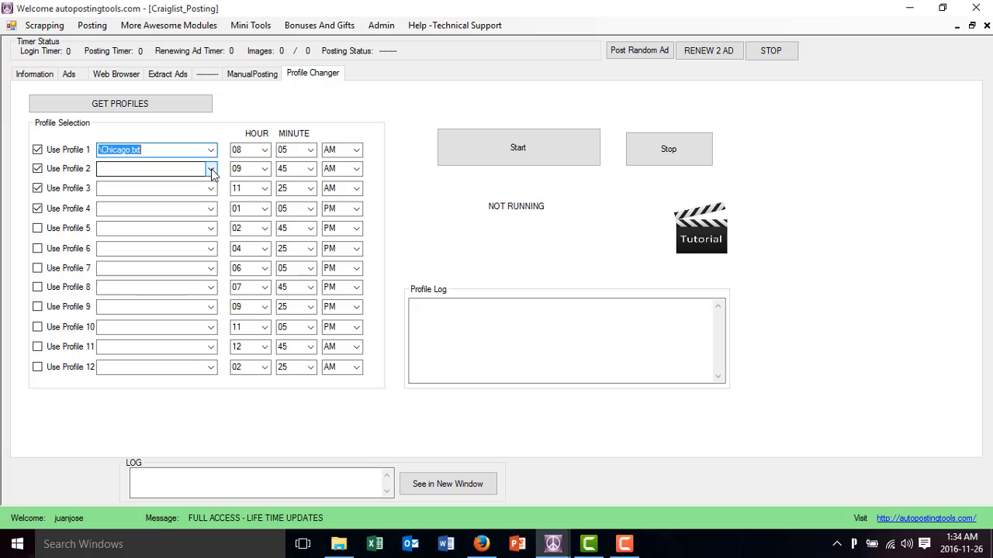
pyautogui.click(211, 169)
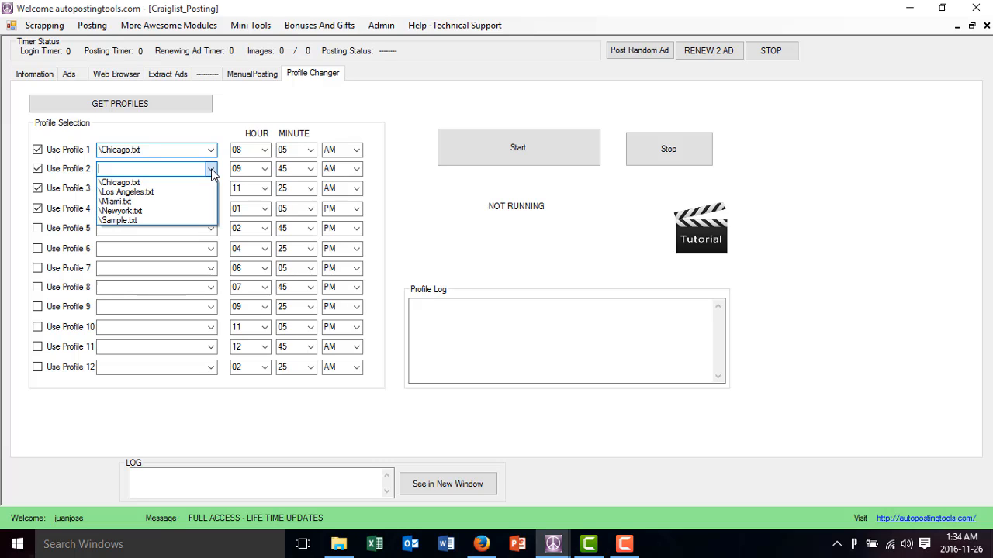
pyautogui.click(198, 192)
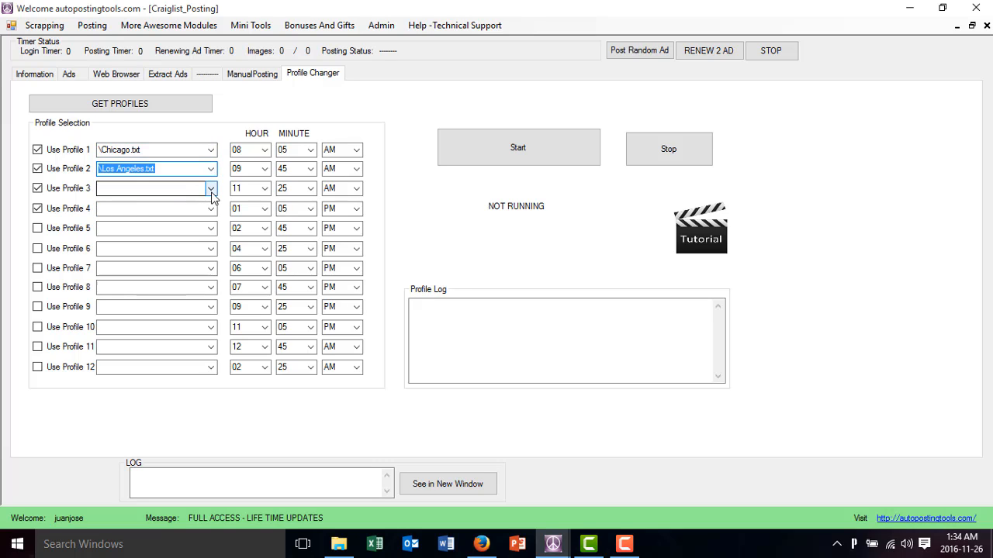
pyautogui.click(211, 189)
pyautogui.click(193, 223)
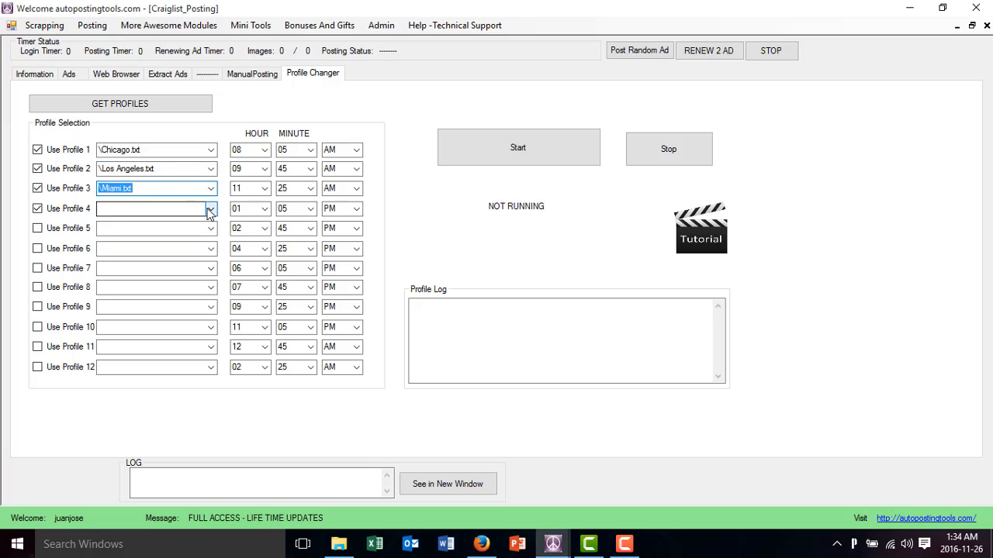
pyautogui.click(211, 209)
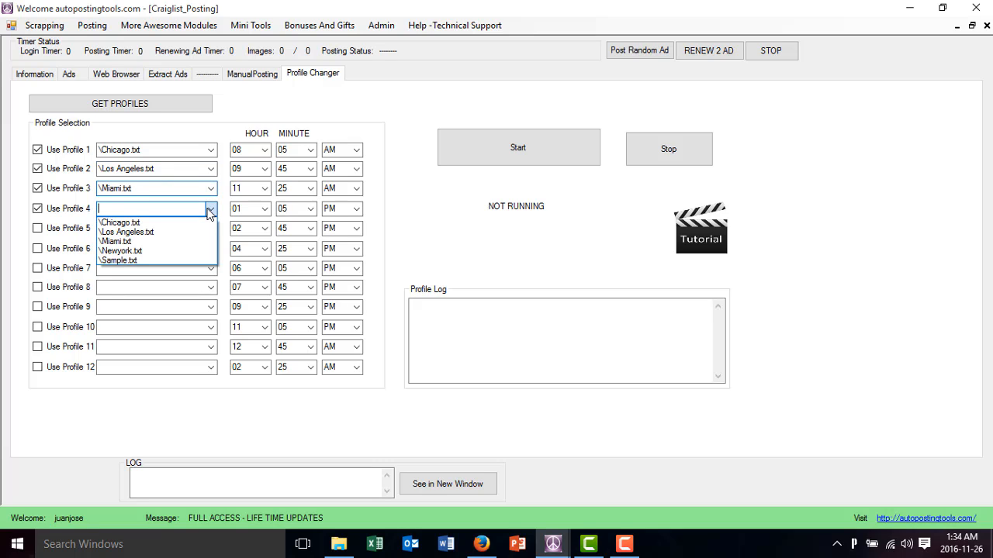
pyautogui.click(186, 251)
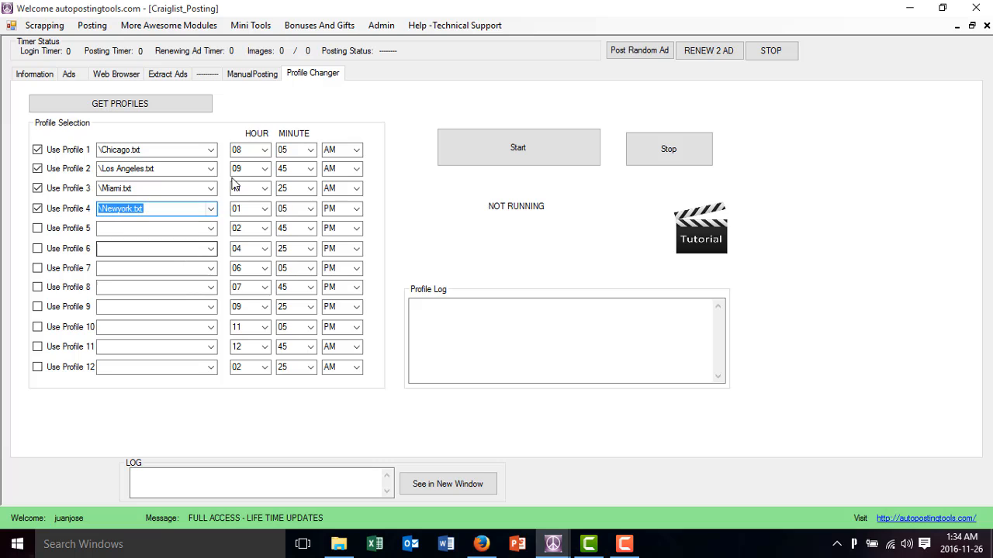
# Examine the scheduled start times of the four enabled profiles and the hour choices for the first one
pyautogui.click(247, 151)
pyautogui.click(282, 150)
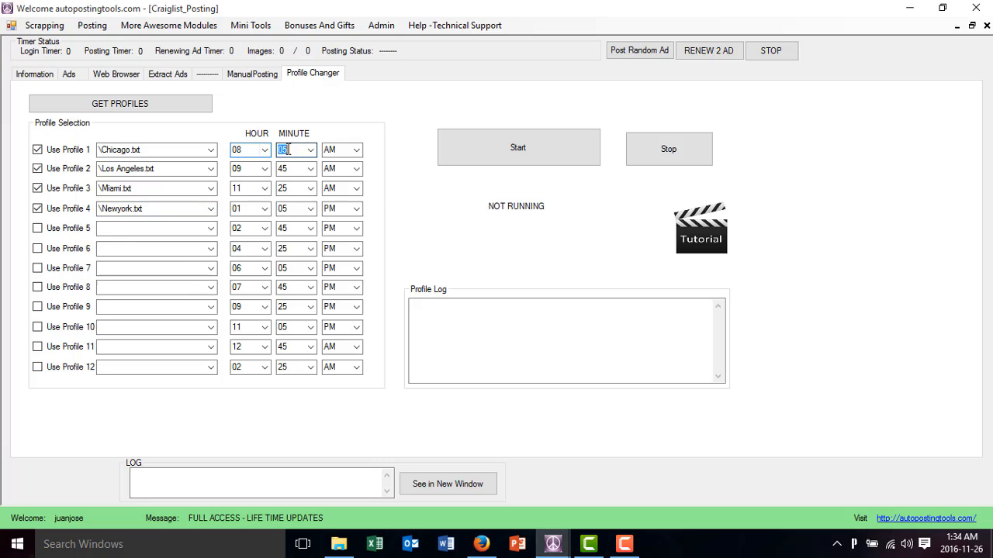
pyautogui.click(251, 150)
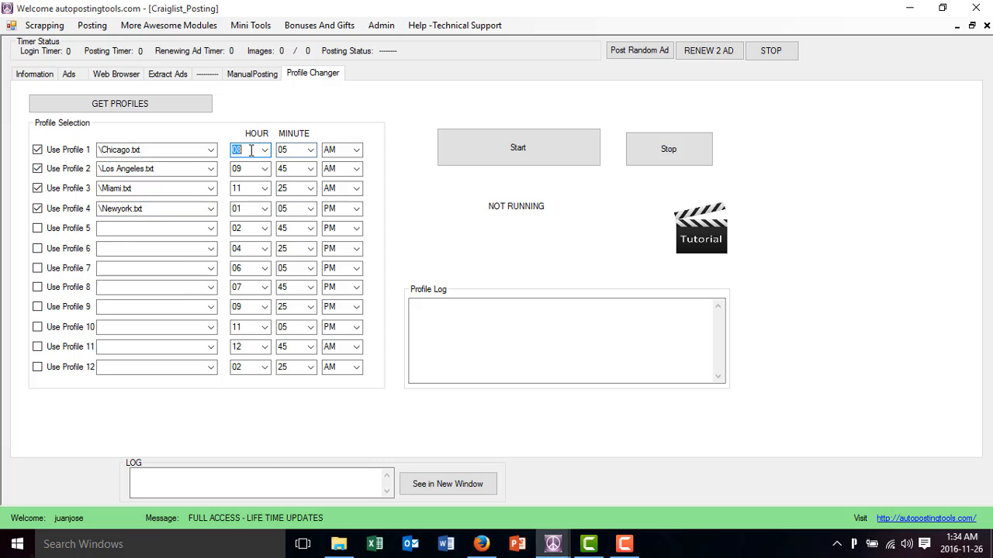
pyautogui.click(294, 150)
pyautogui.click(245, 151)
pyautogui.click(247, 169)
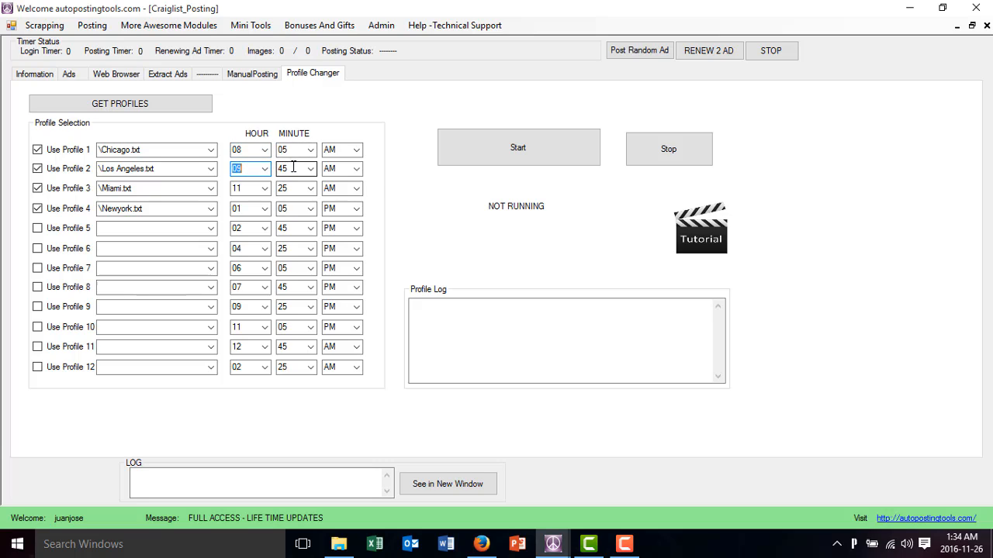
pyautogui.click(261, 190)
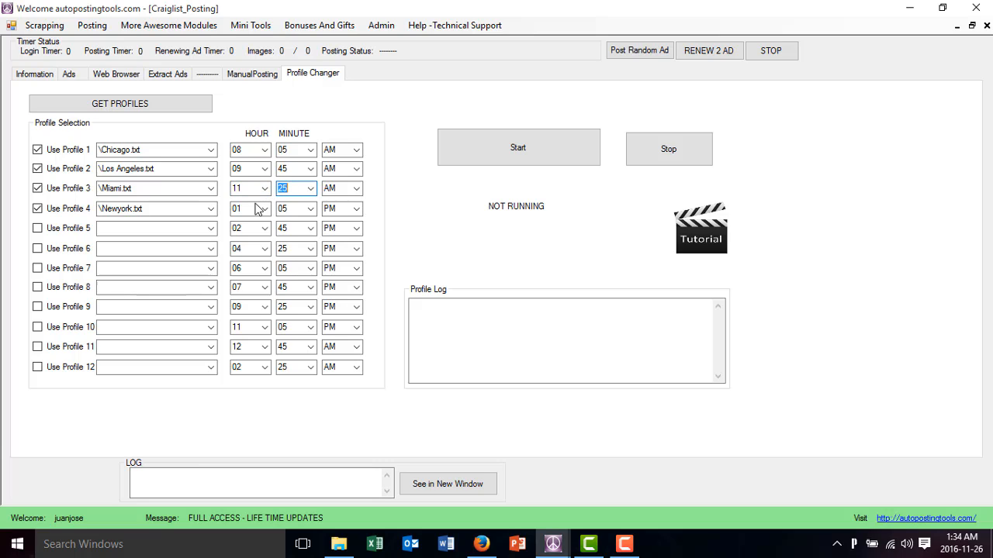
pyautogui.click(238, 208)
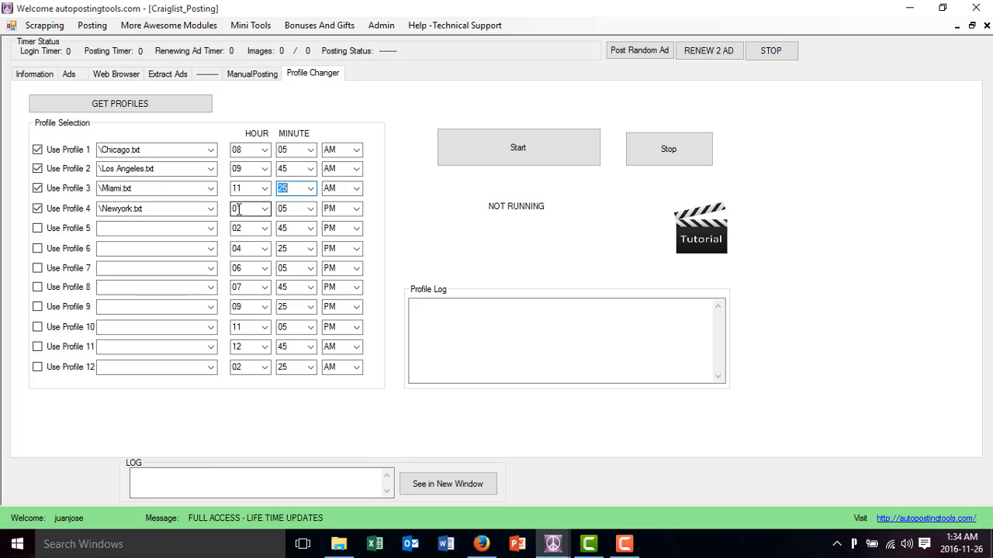
pyautogui.click(287, 209)
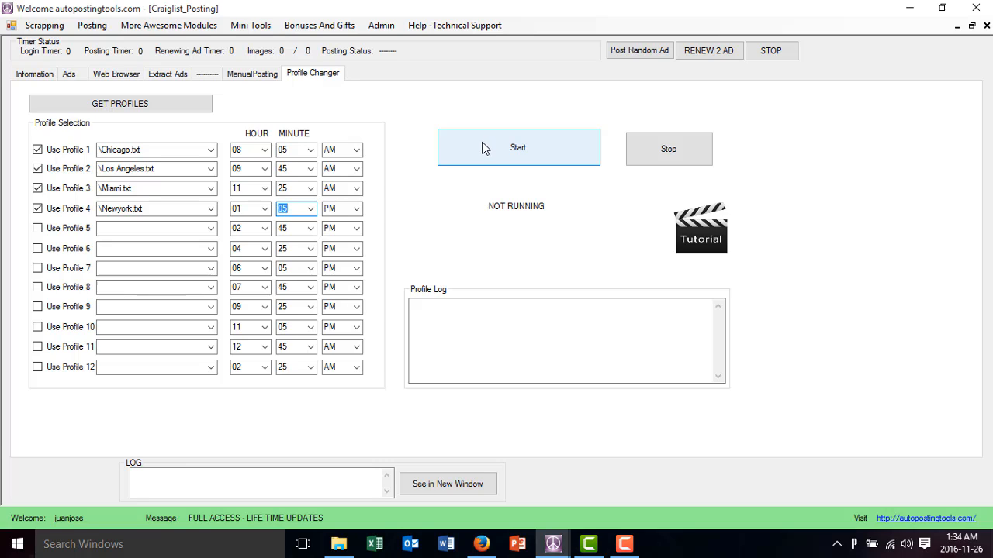
pyautogui.click(242, 149)
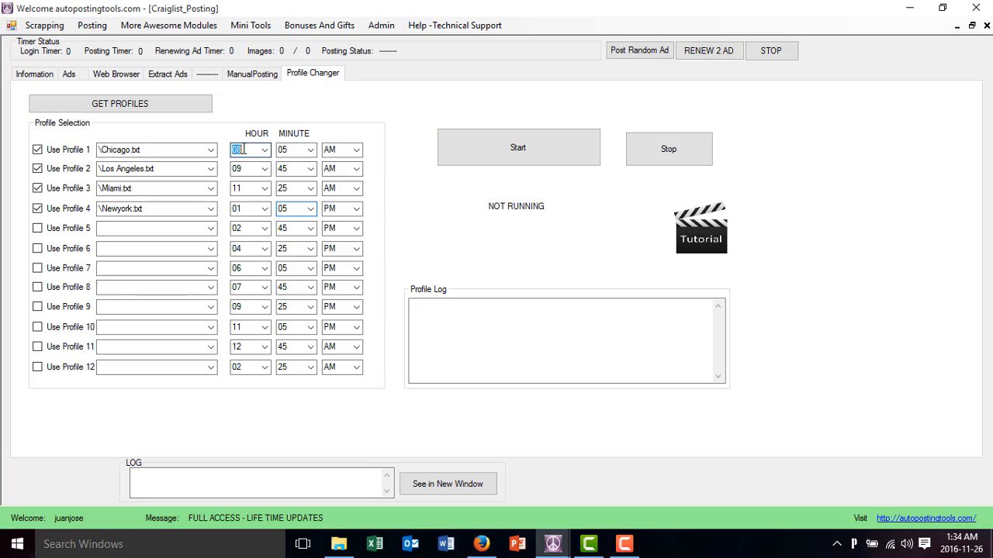
pyautogui.click(264, 149)
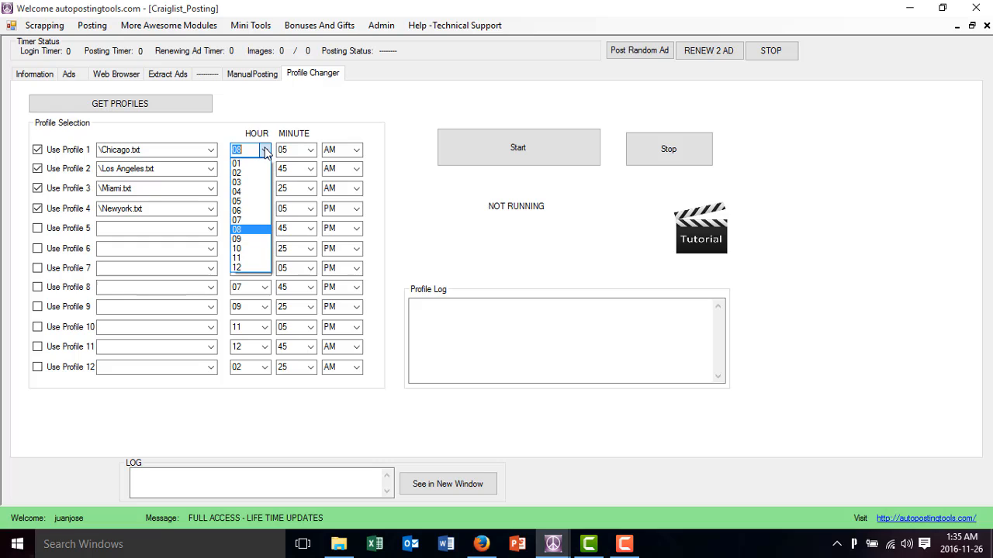
pyautogui.click(264, 151)
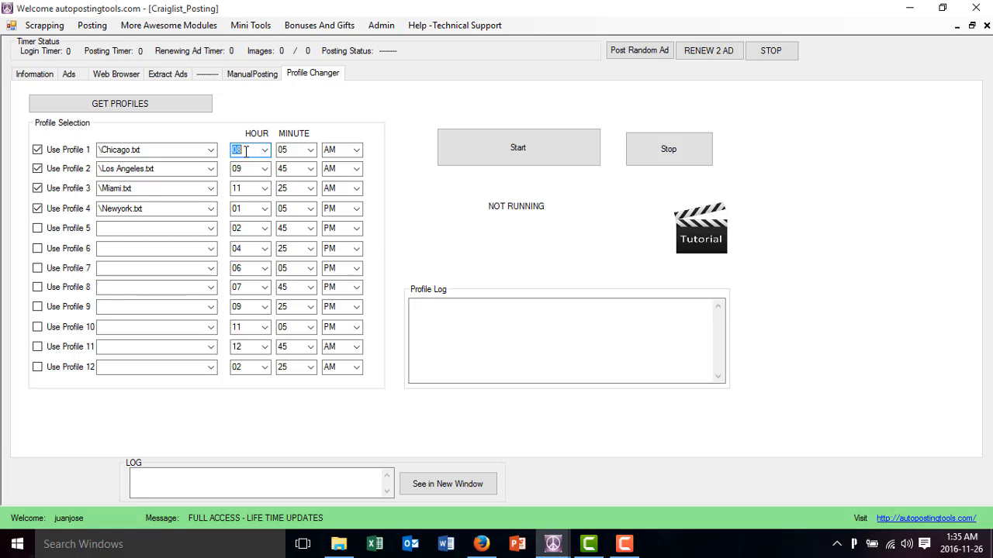
# Enable proxies and the second and third accounts for the profile, and space its posts 10 minutes apart starting at 09:00 AM
pyautogui.click(48, 77)
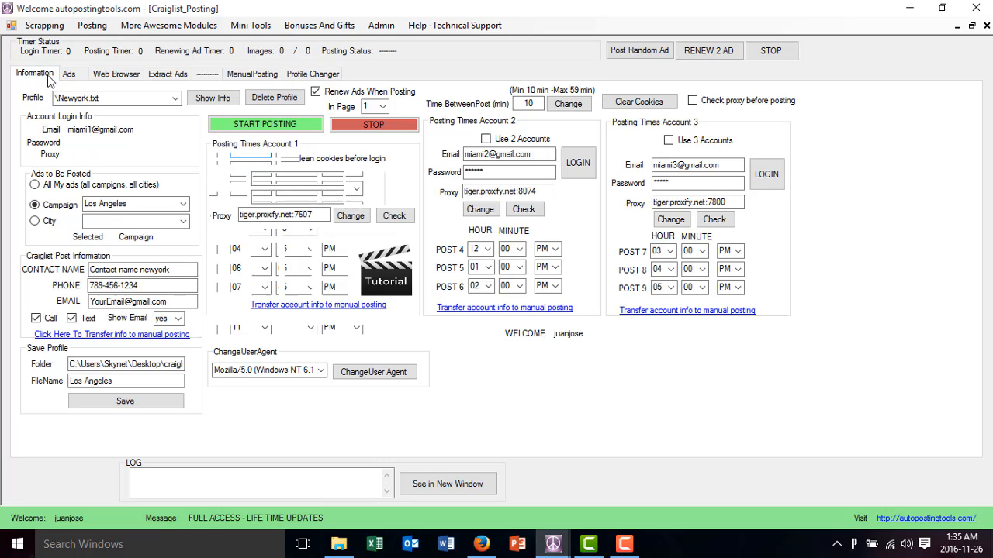
pyautogui.click(486, 140)
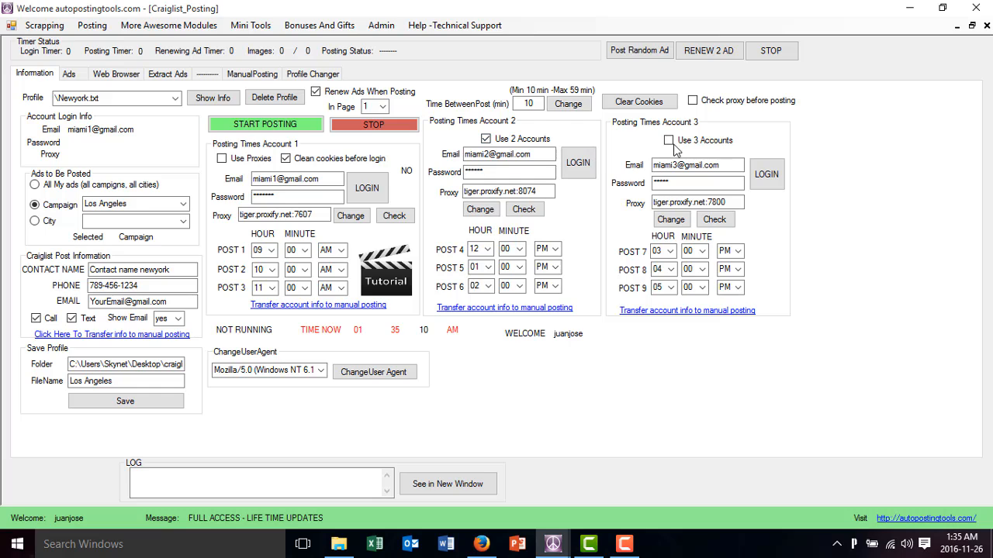
pyautogui.click(222, 160)
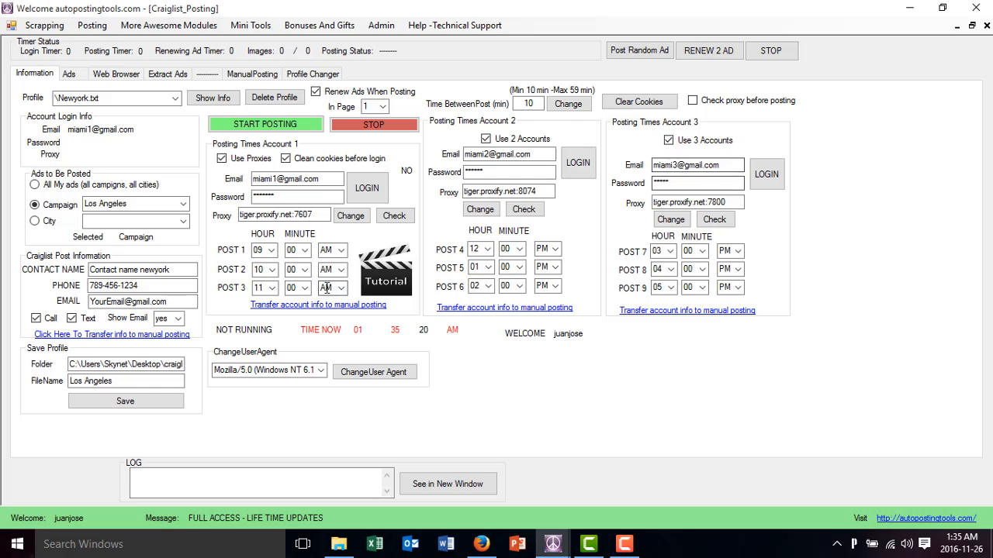
pyautogui.click(264, 250)
pyautogui.click(567, 103)
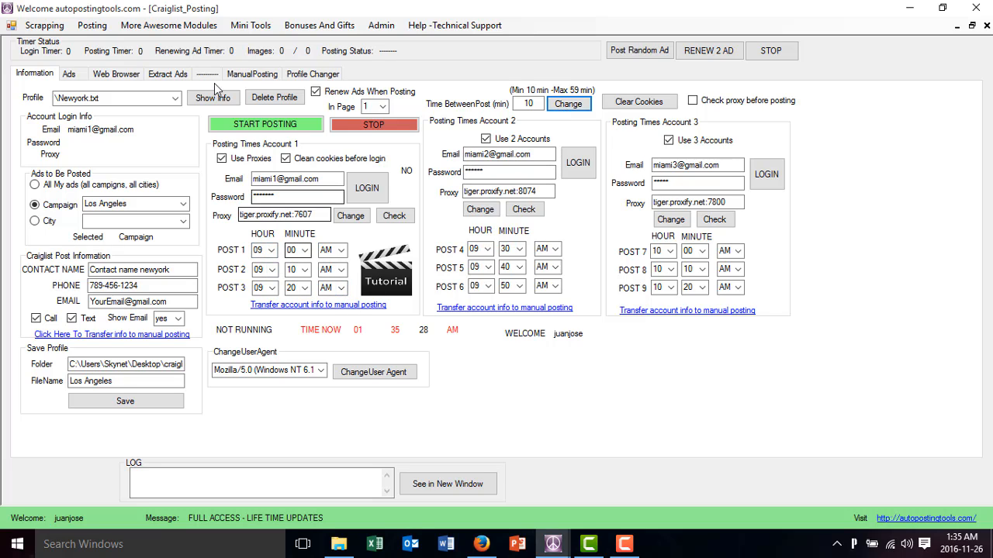
# Set the first post to 08:05 AM to match slot 1 of the Profile Changer and reapply the 10-minute spacing to all posts
pyautogui.click(312, 74)
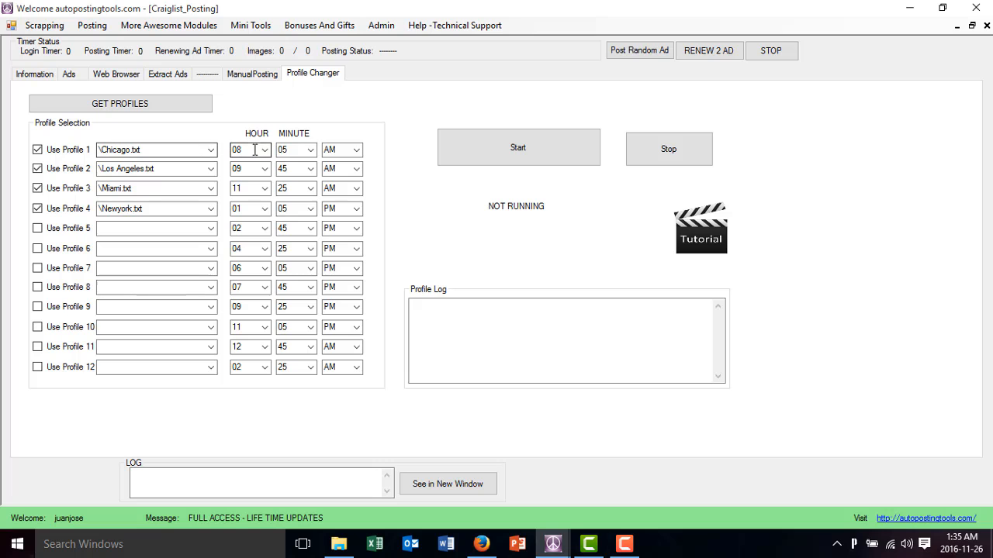
pyautogui.click(35, 74)
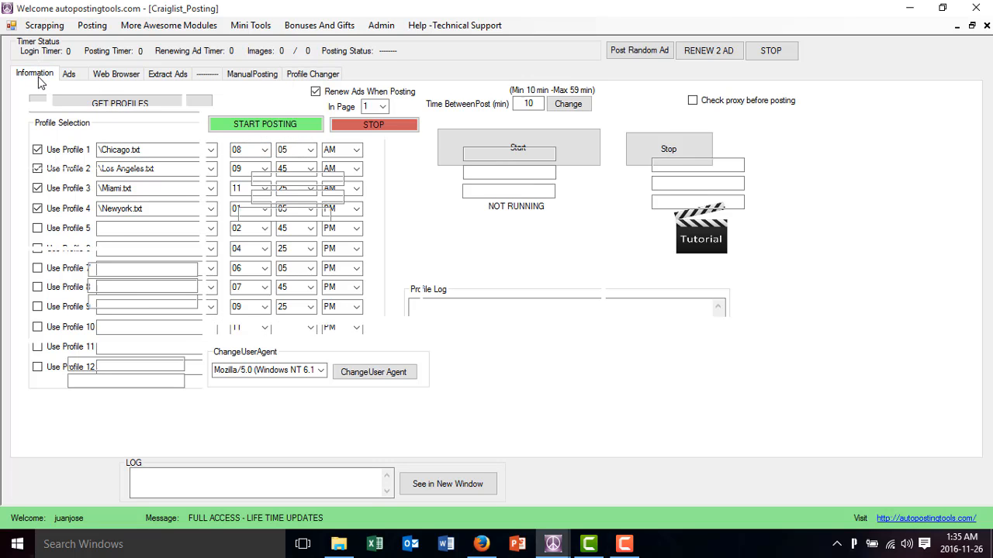
pyautogui.click(68, 78)
pyautogui.click(35, 73)
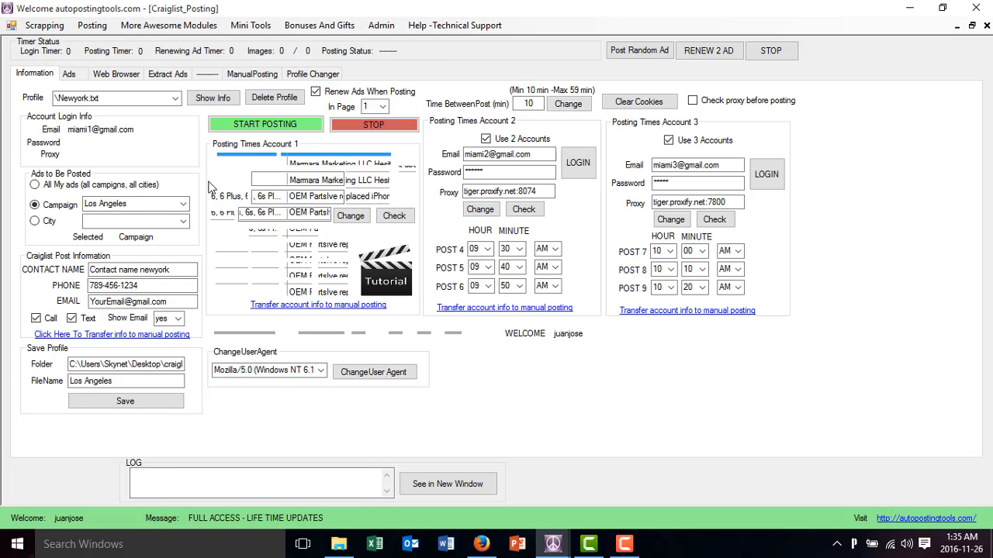
pyautogui.click(265, 249)
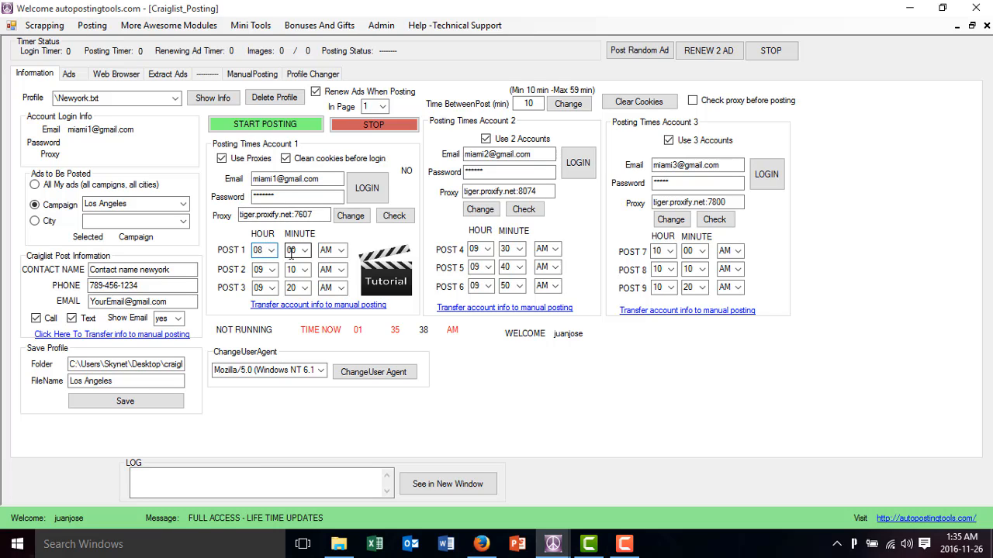
pyautogui.write('05')
pyautogui.click(570, 107)
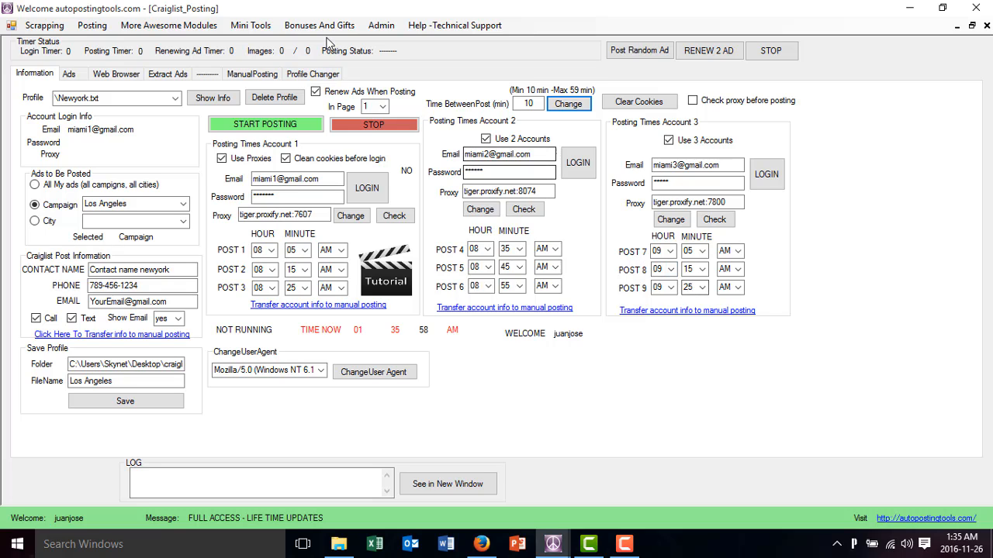
# Examine the start hours and minutes of the Profile Changer slots, comparing the Chicago and Los Angeles slots and the last slot
pyautogui.click(317, 76)
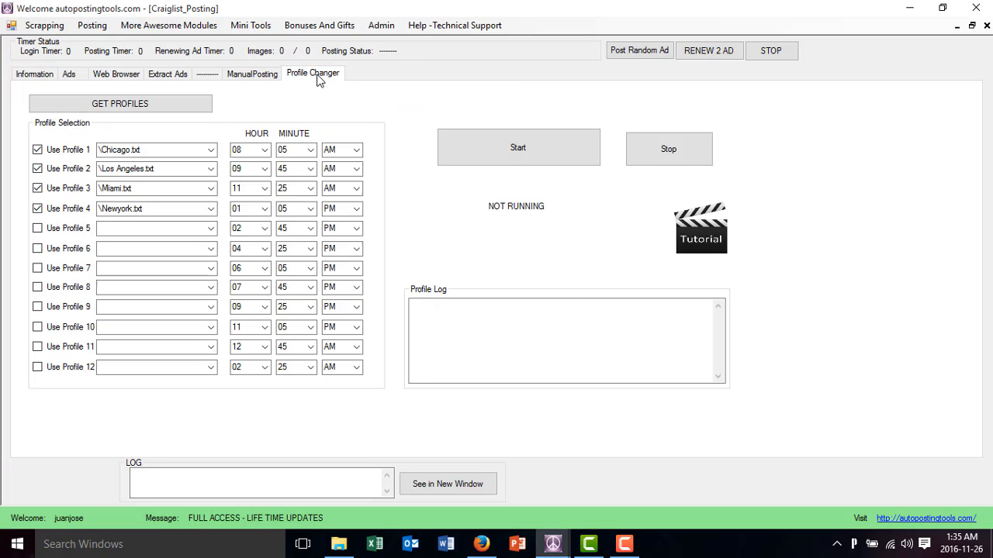
pyautogui.click(256, 167)
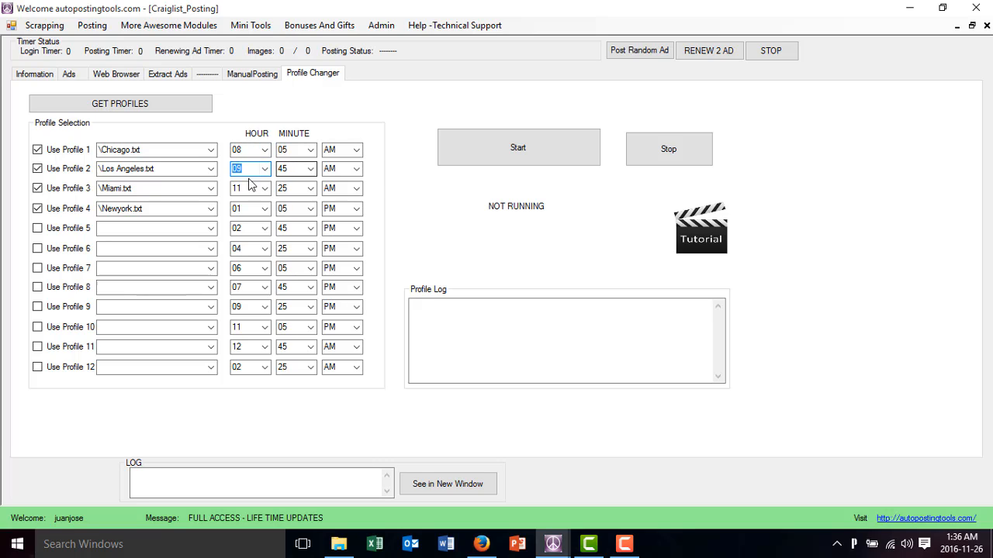
pyautogui.click(284, 168)
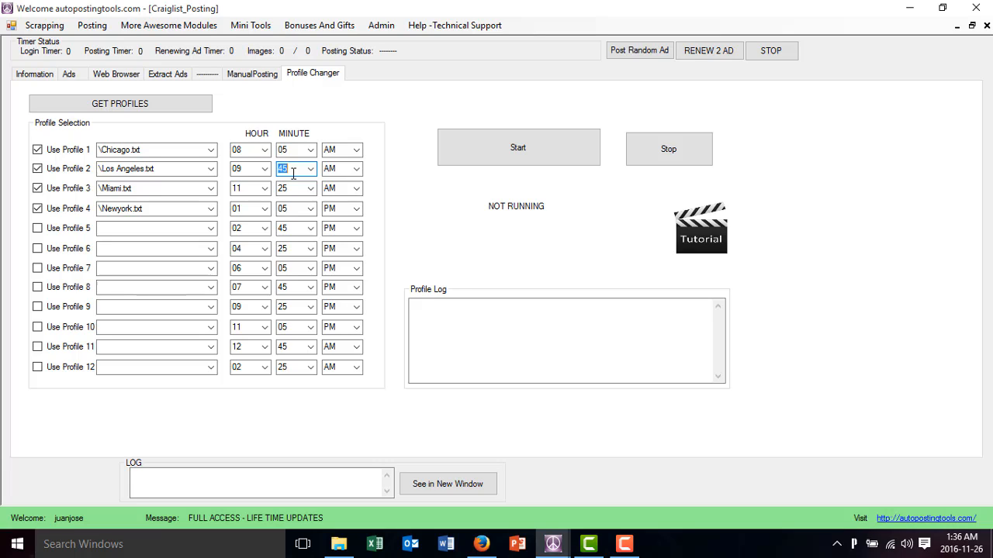
pyautogui.click(251, 151)
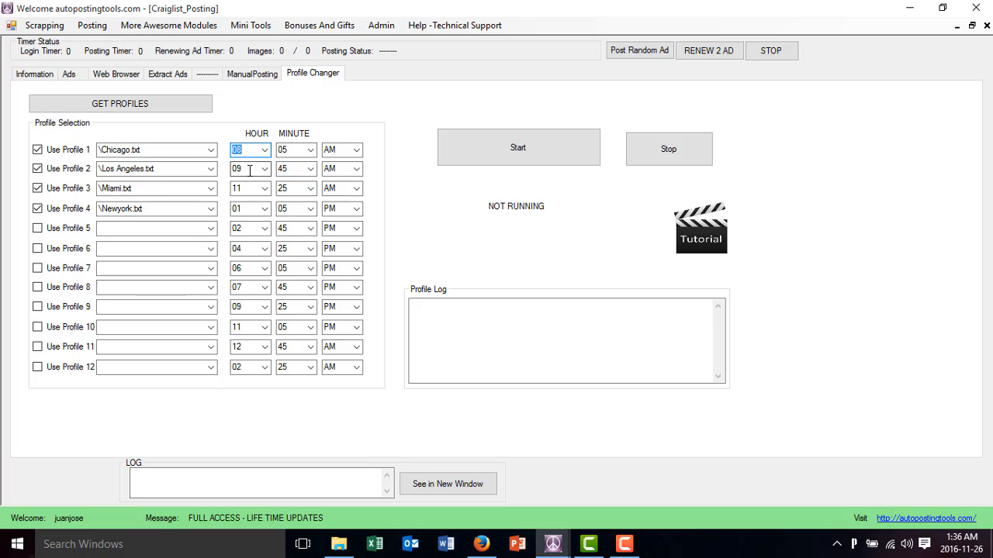
pyautogui.click(249, 170)
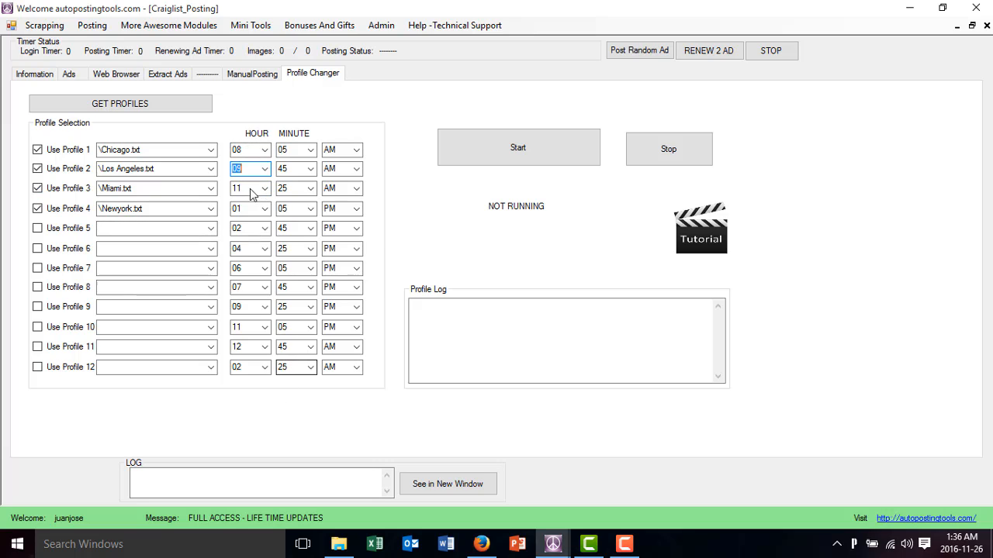
pyautogui.click(247, 150)
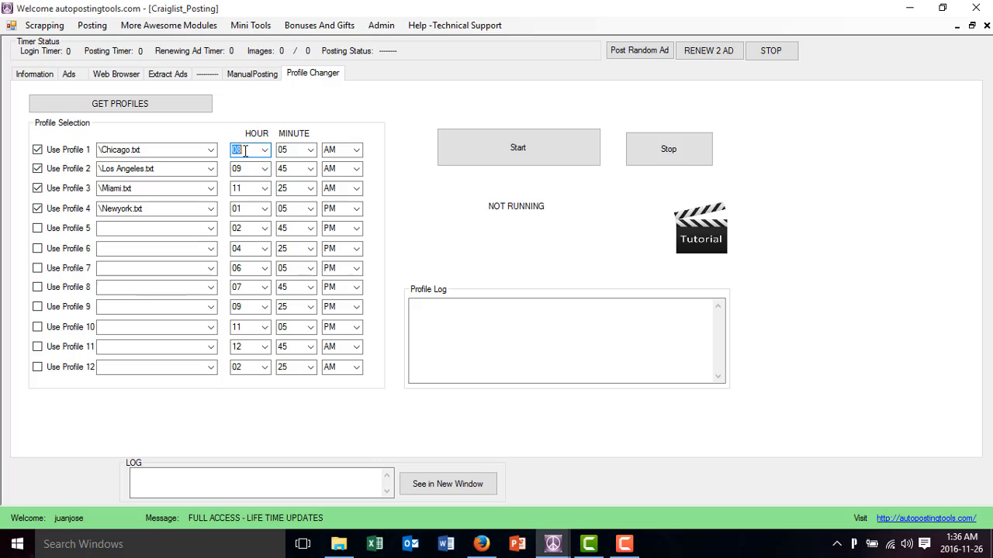
pyautogui.click(297, 369)
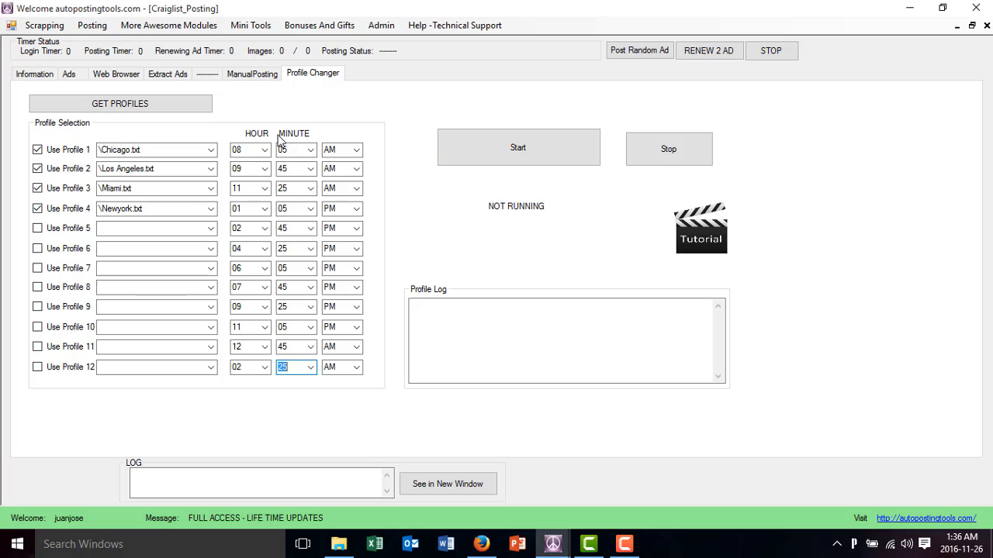
pyautogui.click(170, 149)
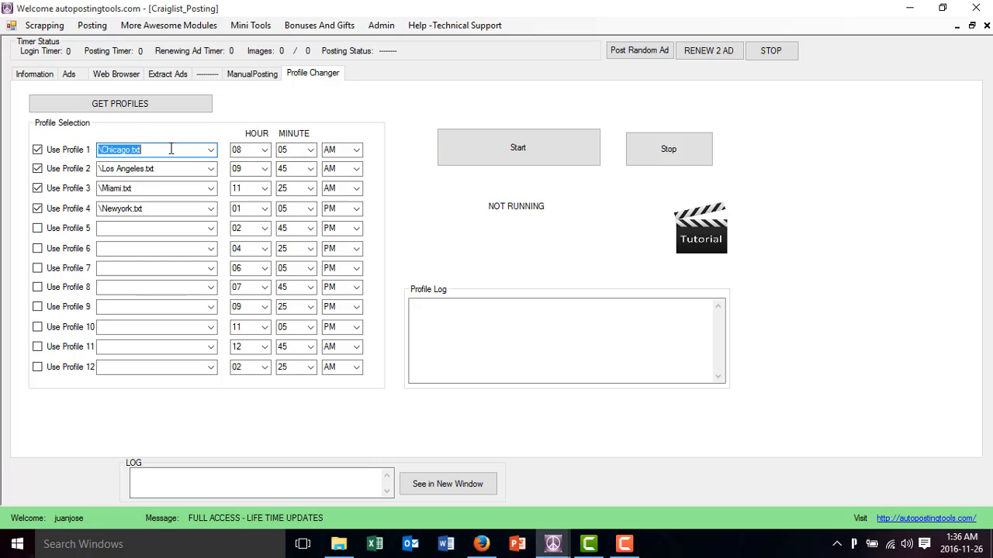
# Load the saved Chicago profile's information and review its first account's email and the hour of its first post
pyautogui.click(36, 73)
pyautogui.click(176, 98)
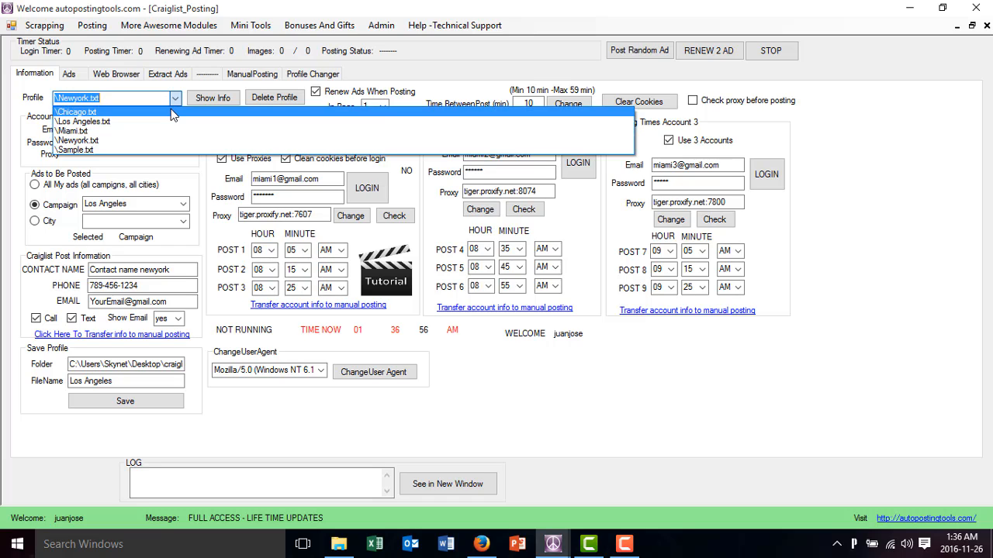
pyautogui.click(176, 109)
pyautogui.click(211, 98)
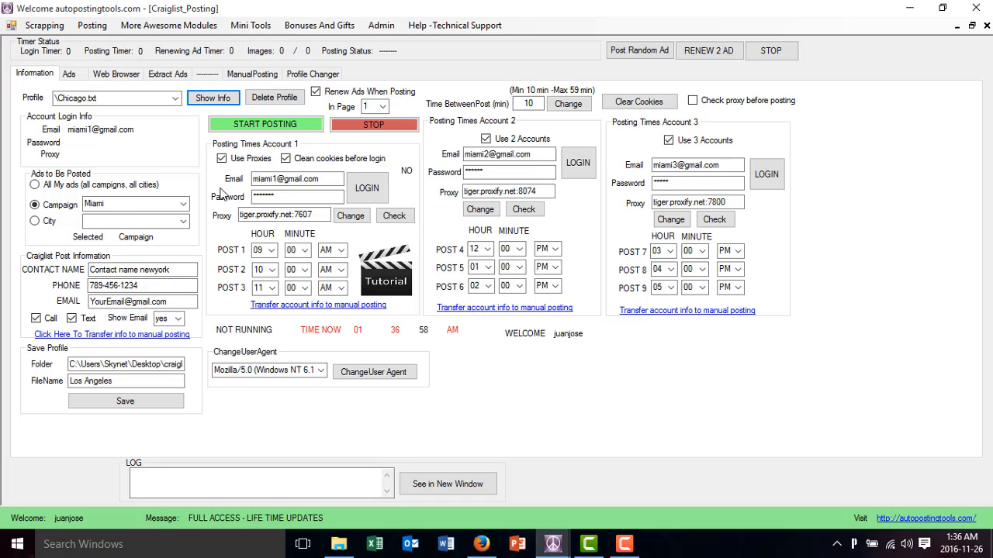
pyautogui.moveTo(275, 180); pyautogui.dragTo(199, 183)
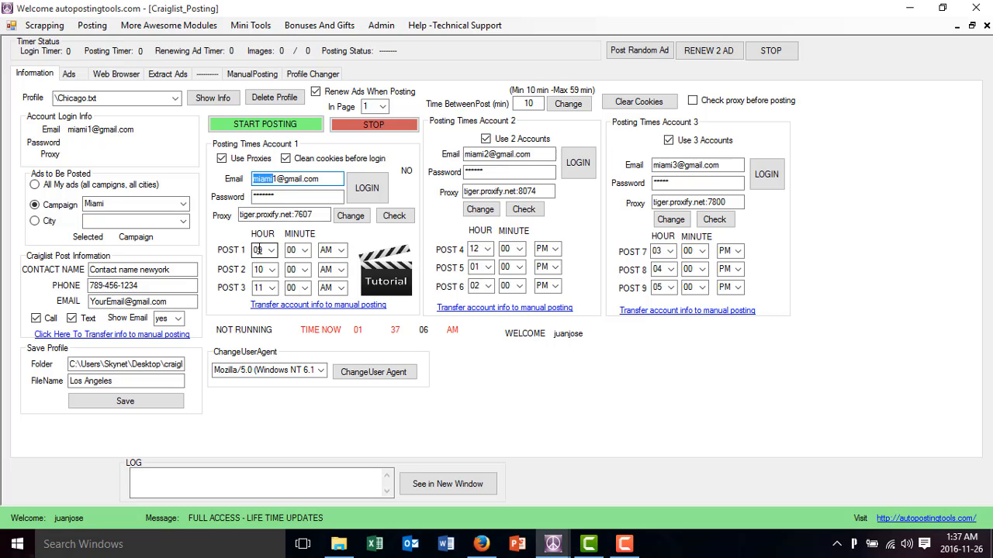
pyautogui.click(258, 250)
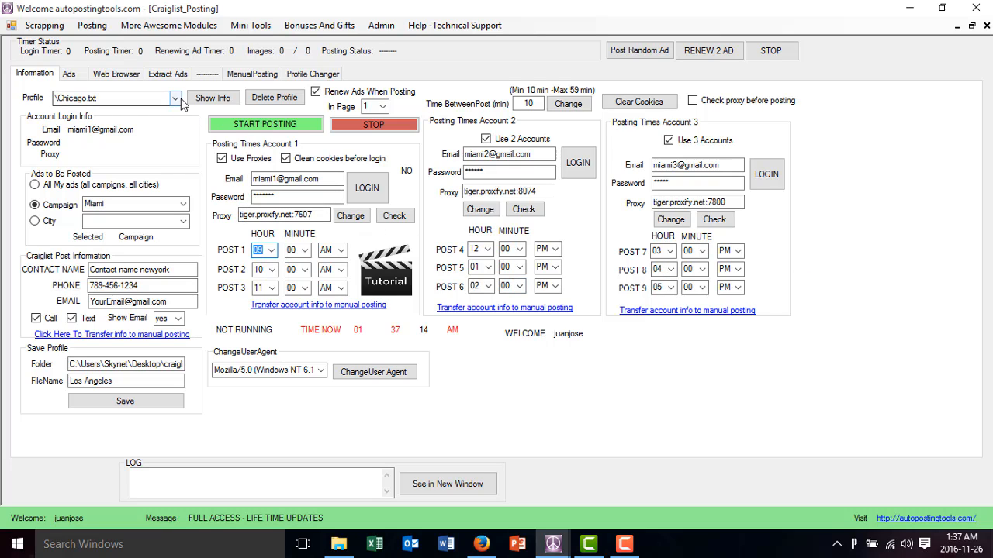
# Check slot 2's start time in the Profile Changer, and load the Los Angeles profile to review its campaign and three account emails
pyautogui.click(297, 75)
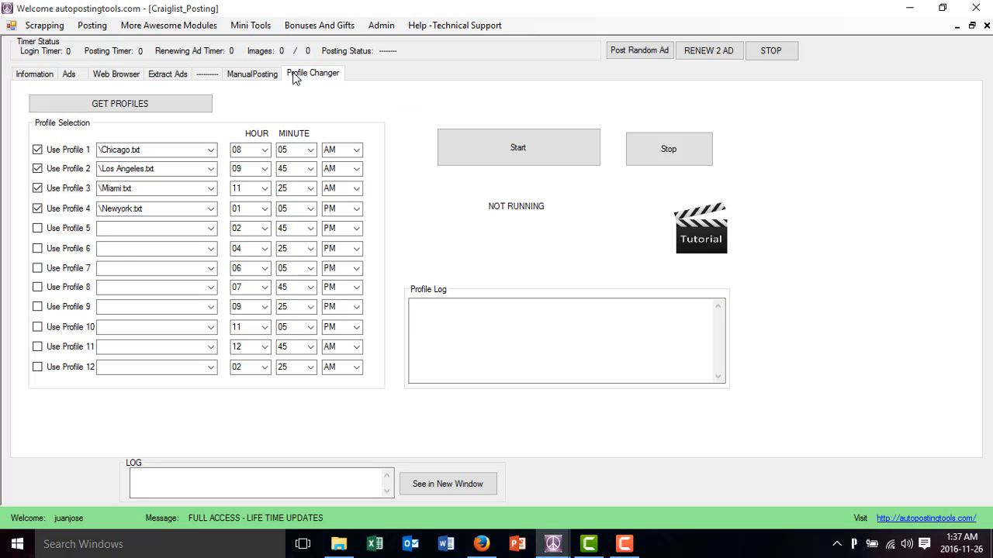
pyautogui.click(241, 169)
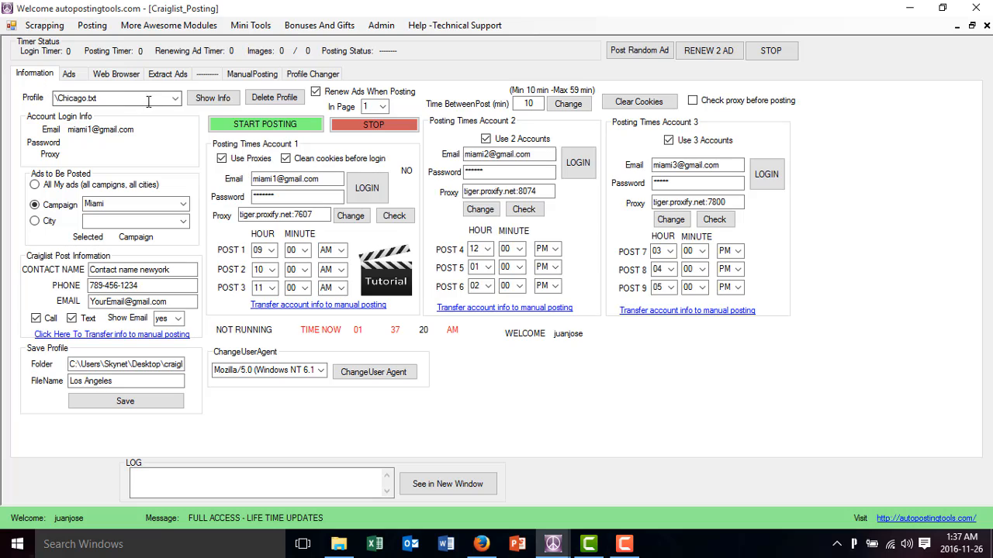
pyautogui.click(175, 98)
pyautogui.click(165, 122)
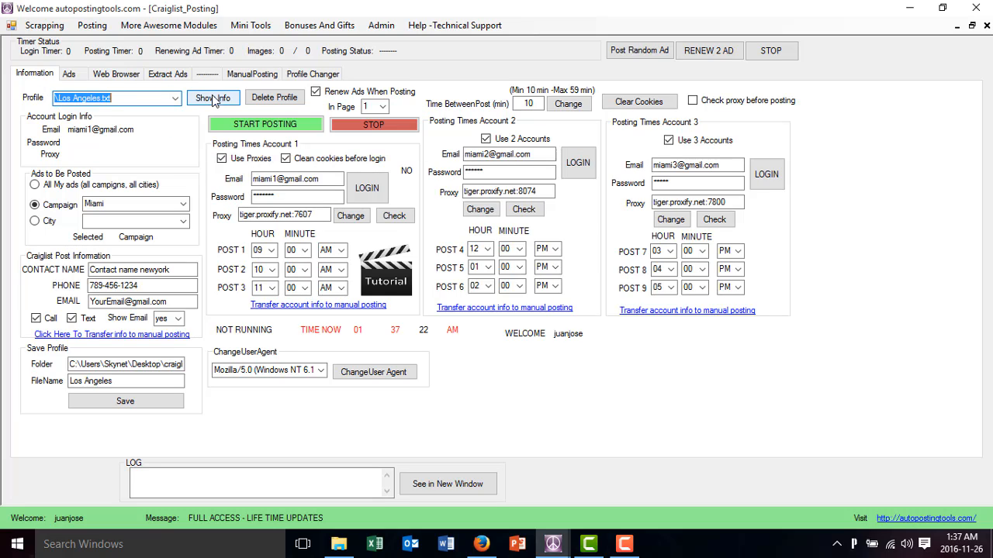
pyautogui.click(216, 99)
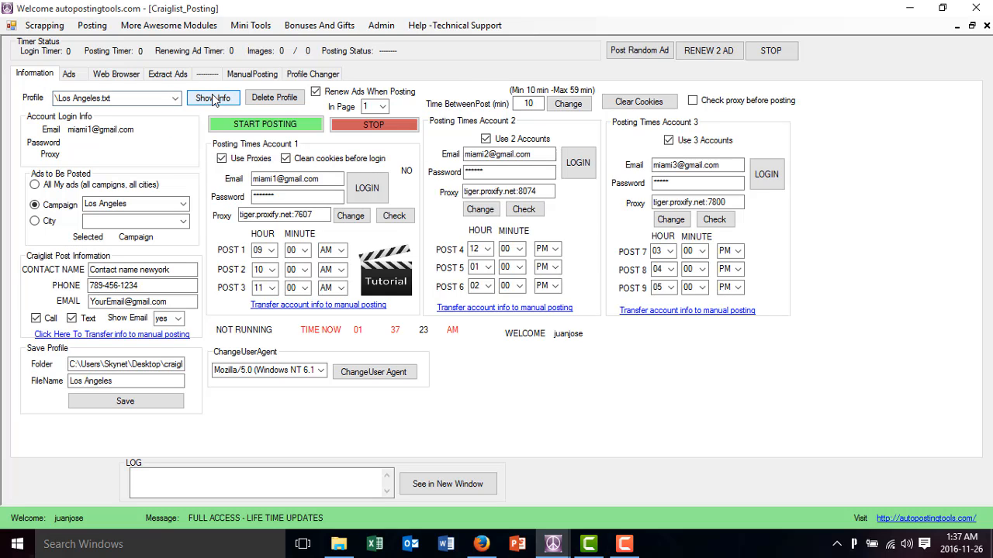
pyautogui.click(132, 203)
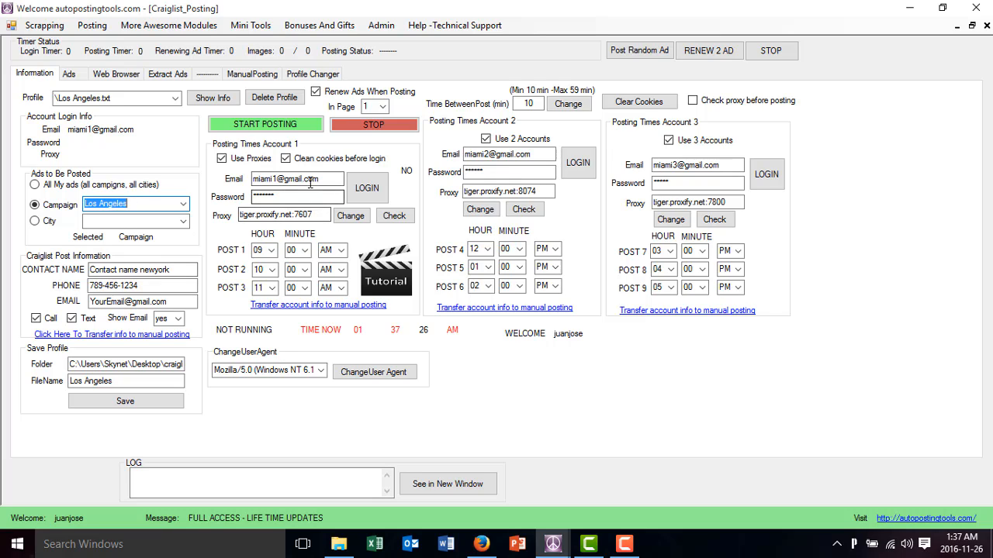
pyautogui.moveTo(275, 180); pyautogui.dragTo(252, 183)
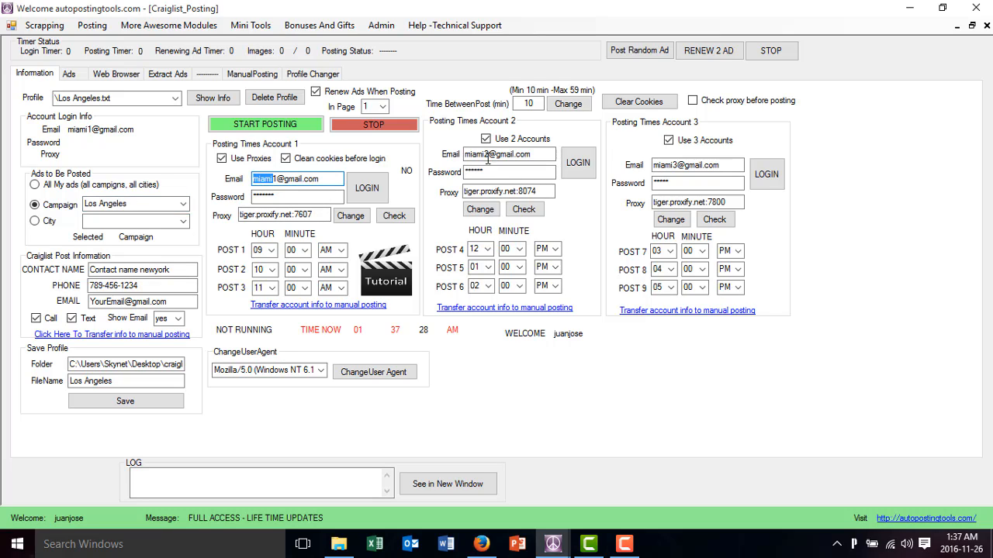
pyautogui.moveTo(485, 155); pyautogui.dragTo(457, 158)
pyautogui.moveTo(678, 164); pyautogui.dragTo(650, 166)
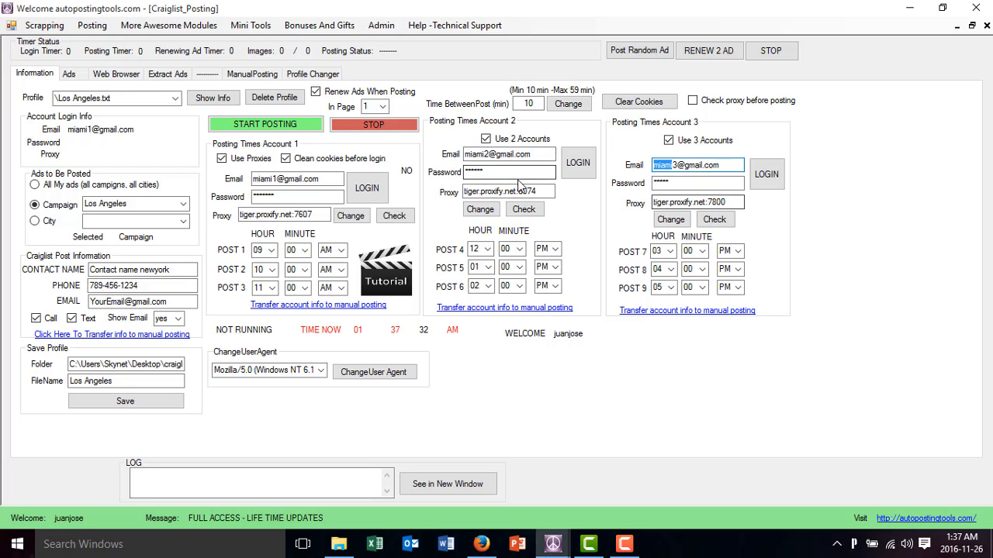
# Load the saved Newyork profile, review its contact name and first account's email and proxy, and return to the Profile Changer
pyautogui.click(314, 74)
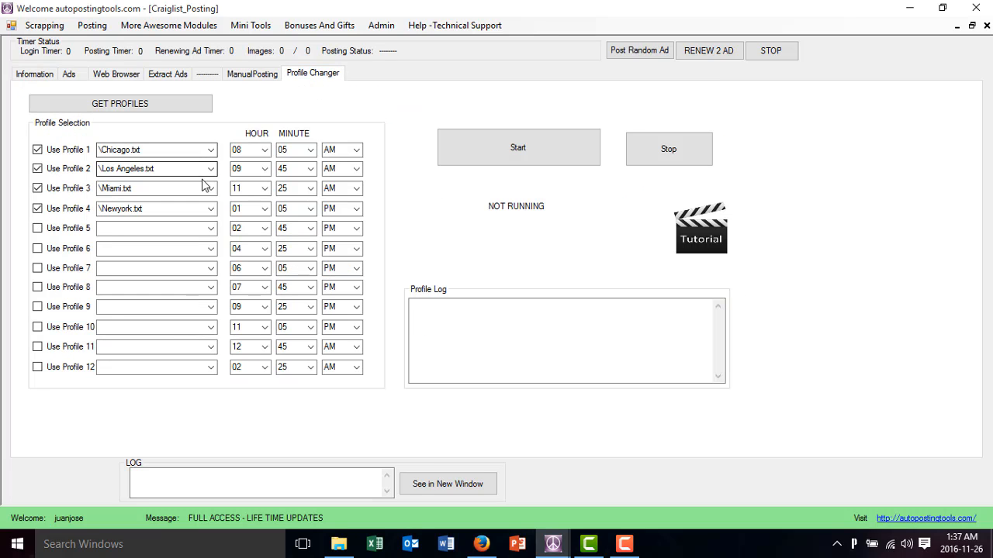
pyautogui.click(48, 74)
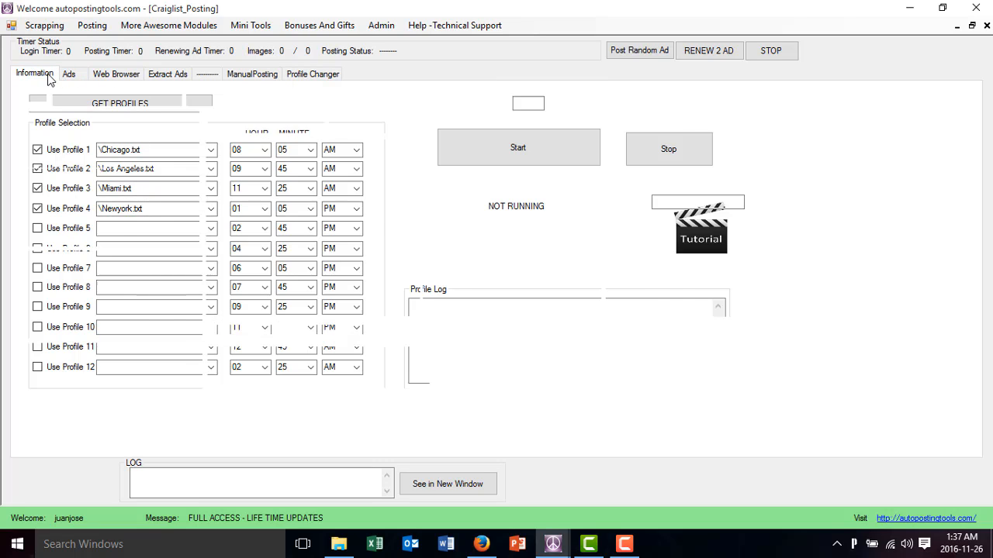
pyautogui.click(175, 103)
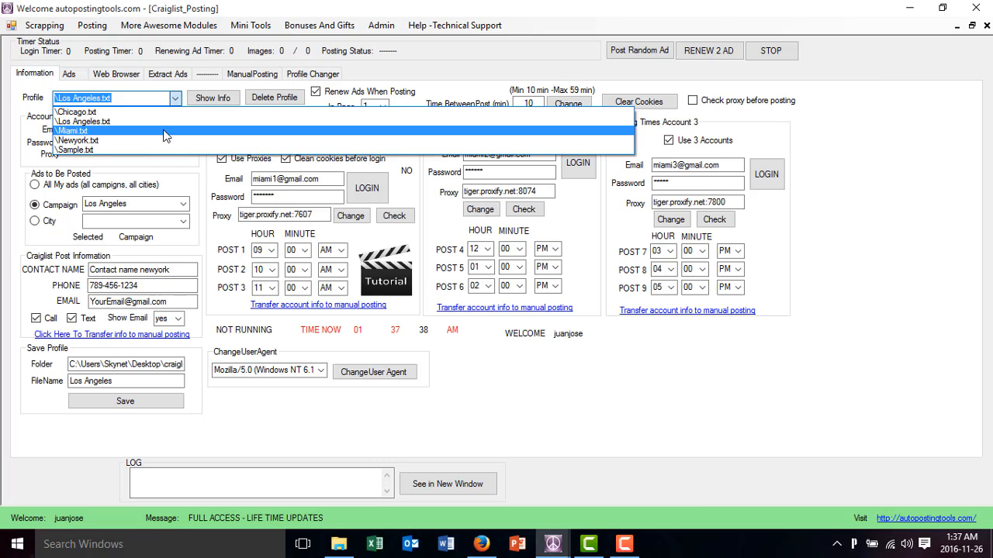
pyautogui.click(168, 131)
pyautogui.click(173, 100)
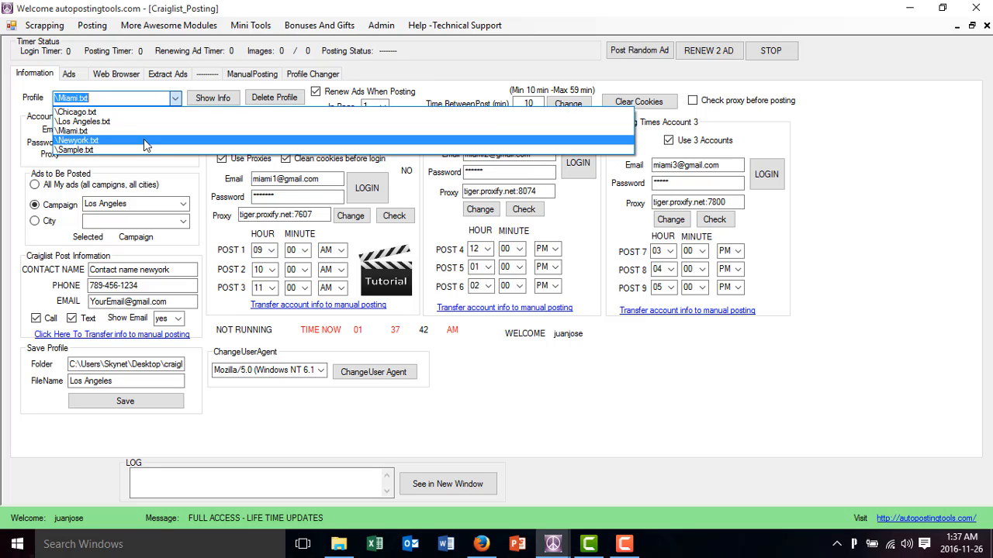
pyautogui.click(142, 140)
pyautogui.click(208, 104)
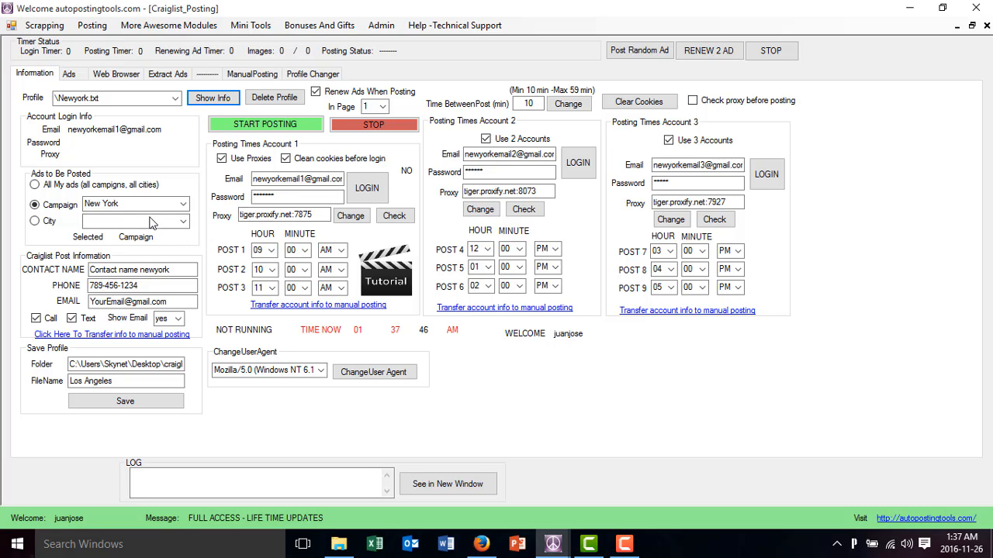
pyautogui.click(148, 283)
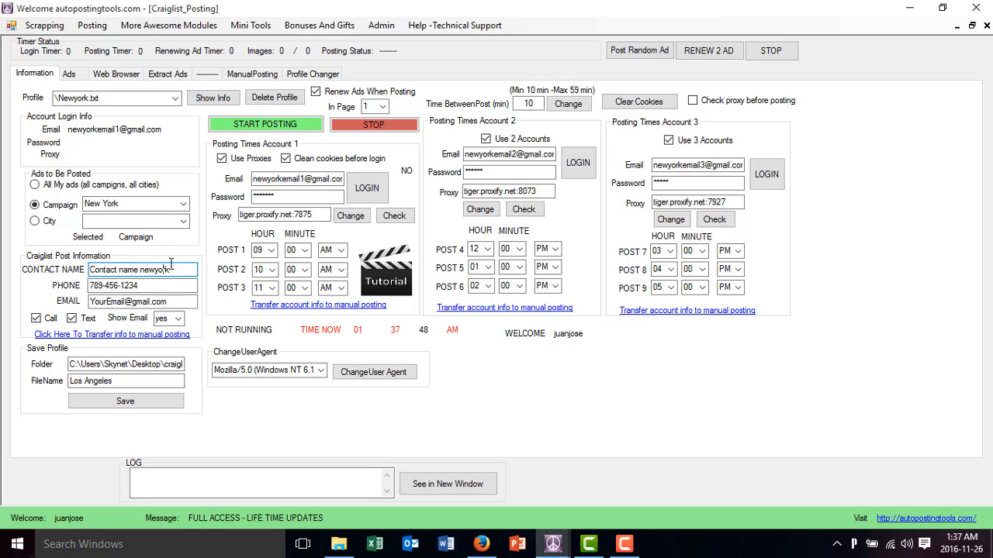
pyautogui.moveTo(300, 180); pyautogui.dragTo(243, 184)
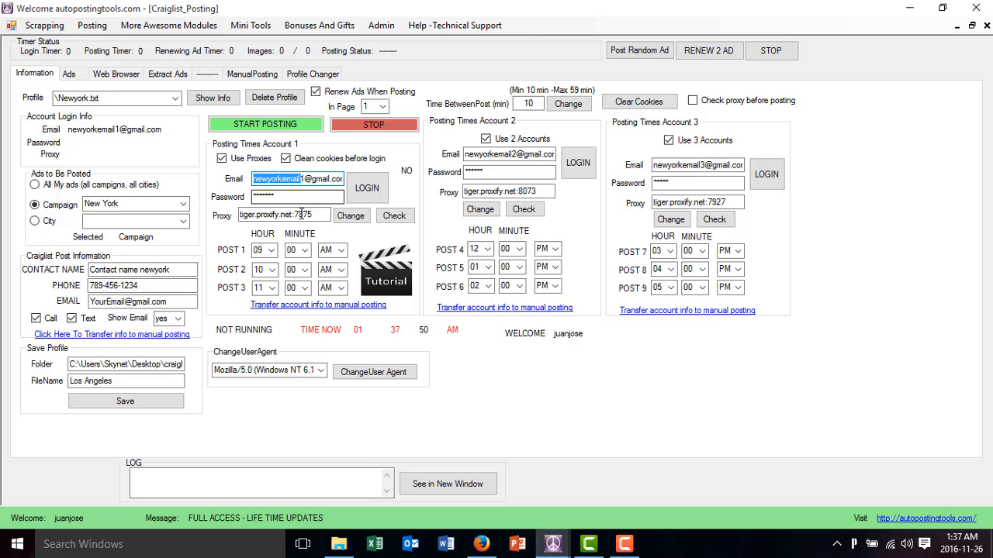
pyautogui.moveTo(302, 215); pyautogui.dragTo(215, 210)
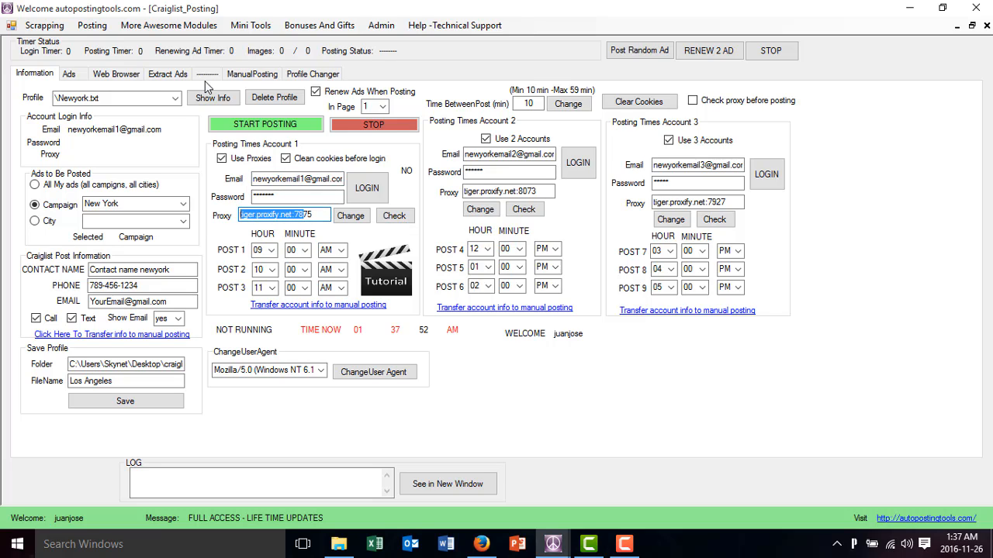
pyautogui.click(311, 75)
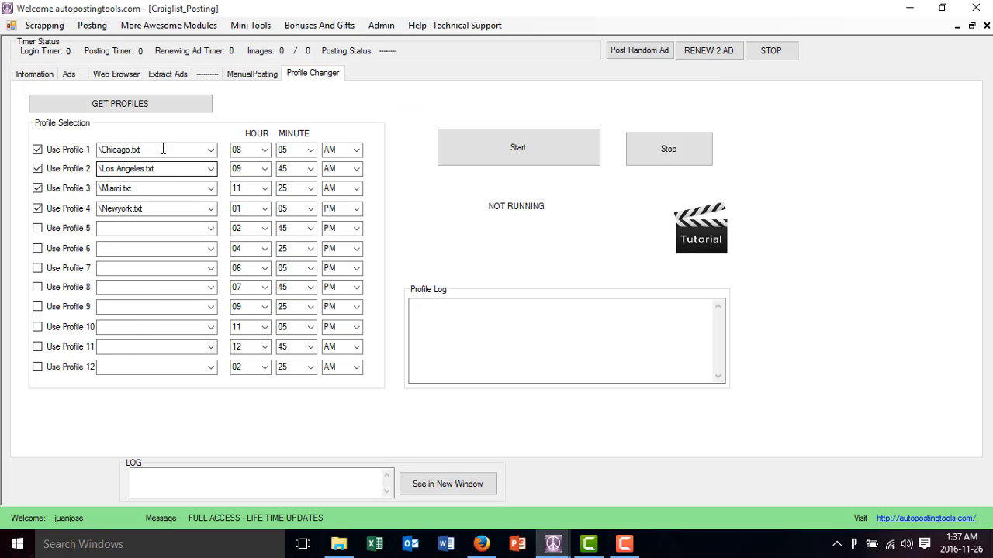
# Examine the profiles chosen for Profile Changer slots 1 to 4, the slot 5 profile choice and slot 12's start hour
pyautogui.click(187, 152)
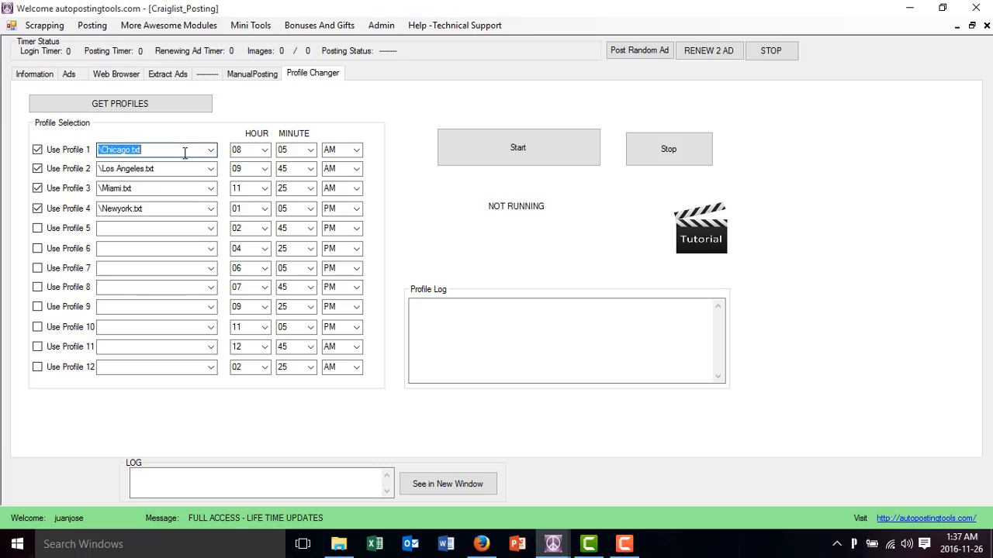
pyautogui.click(183, 168)
pyautogui.click(180, 188)
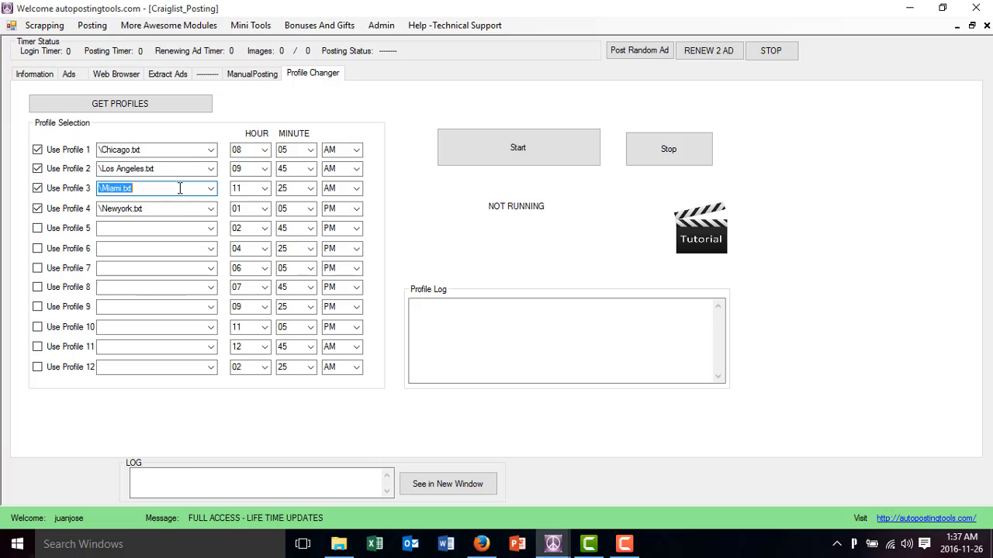
pyautogui.click(179, 208)
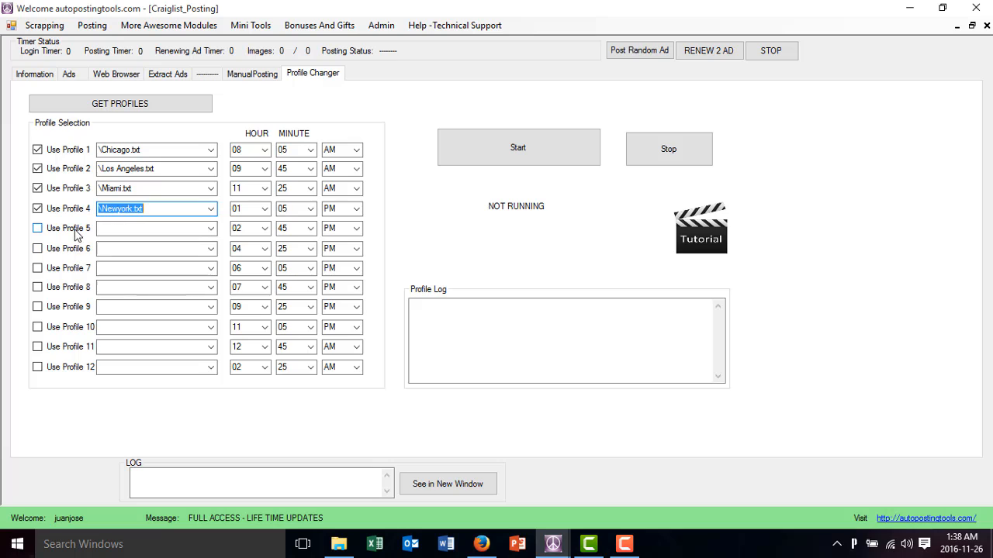
pyautogui.click(211, 229)
pyautogui.click(211, 229)
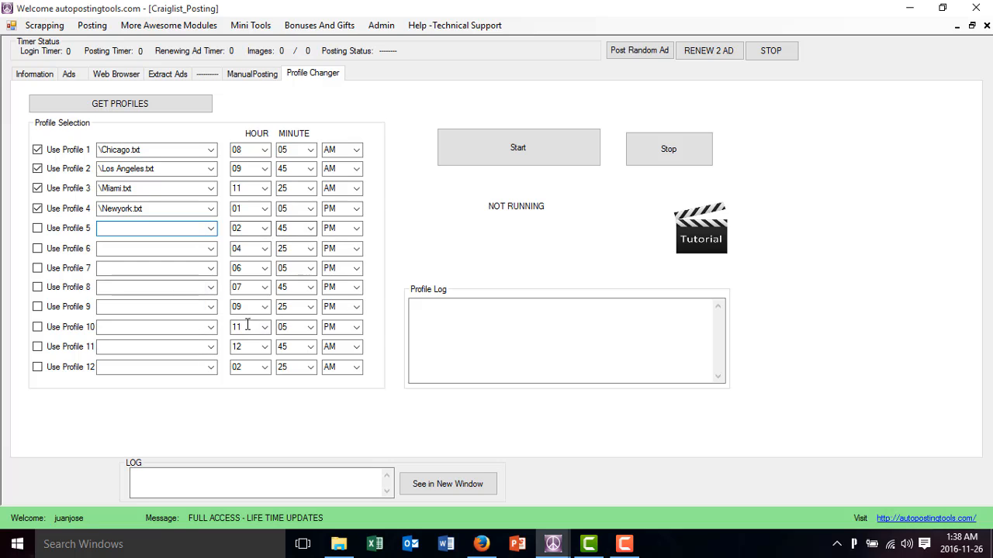
pyautogui.click(253, 367)
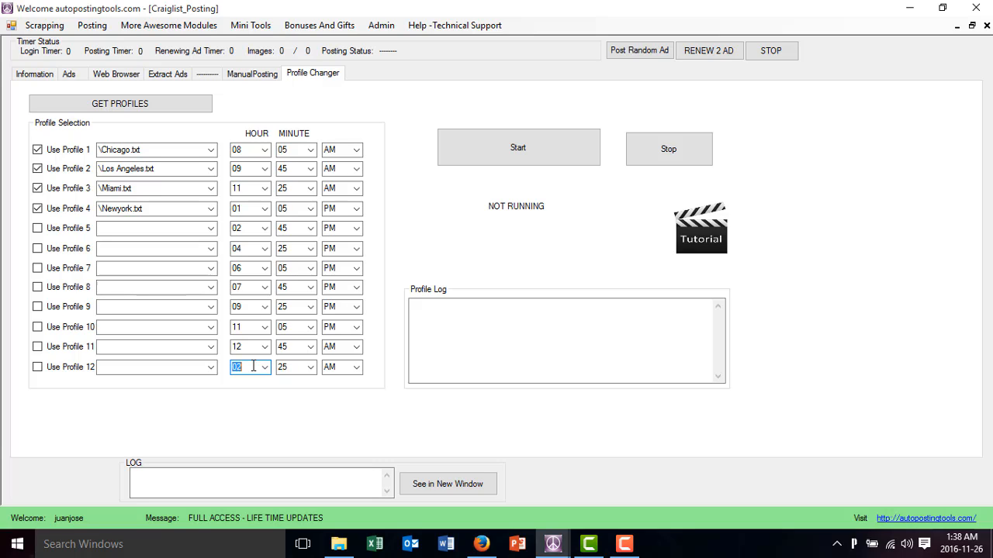
pyautogui.click(184, 152)
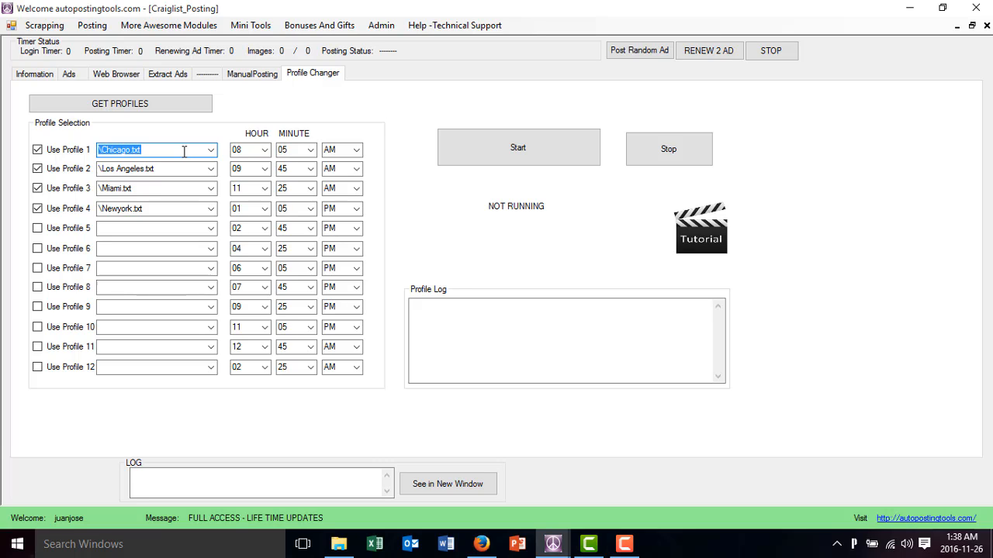
# Show all ads belonging to the New York campaign of the loaded profile
pyautogui.click(21, 78)
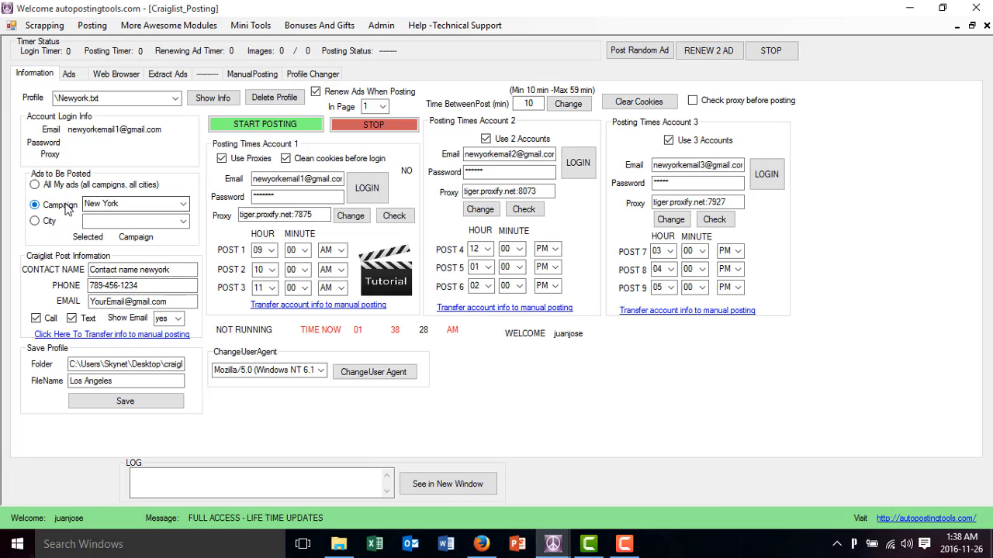
pyautogui.click(69, 73)
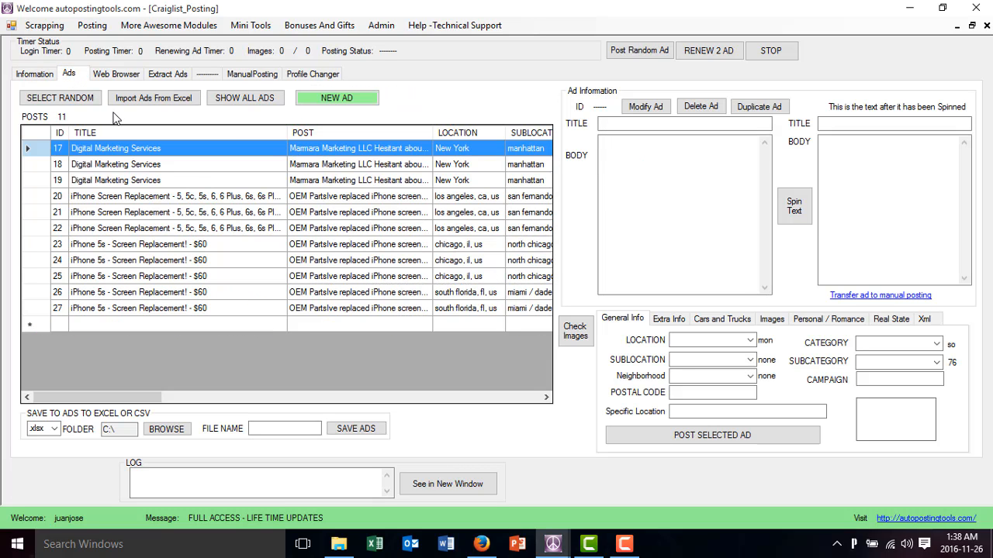
pyautogui.click(242, 101)
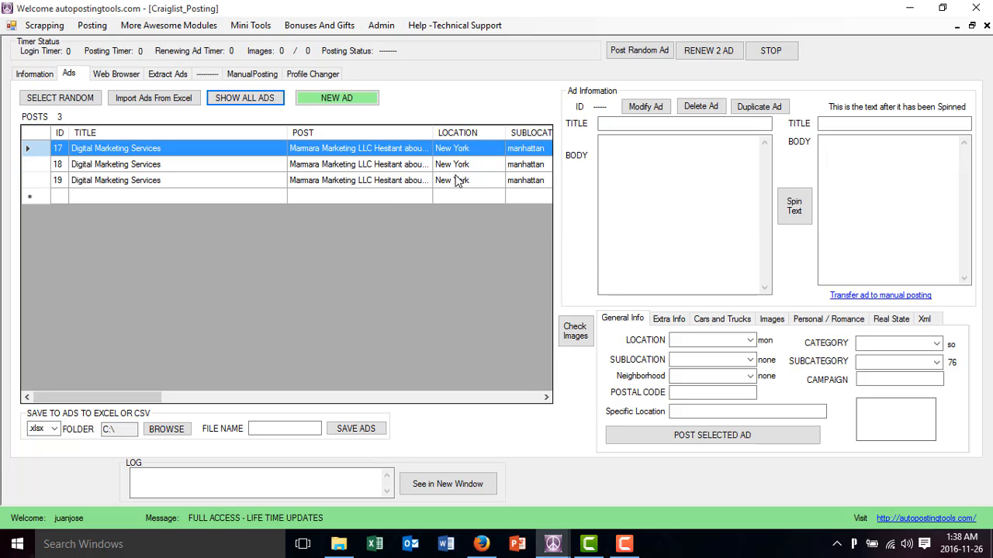
# Review the emails of the Newyork profile's three posting accounts and return to the Profile Changer
pyautogui.click(36, 75)
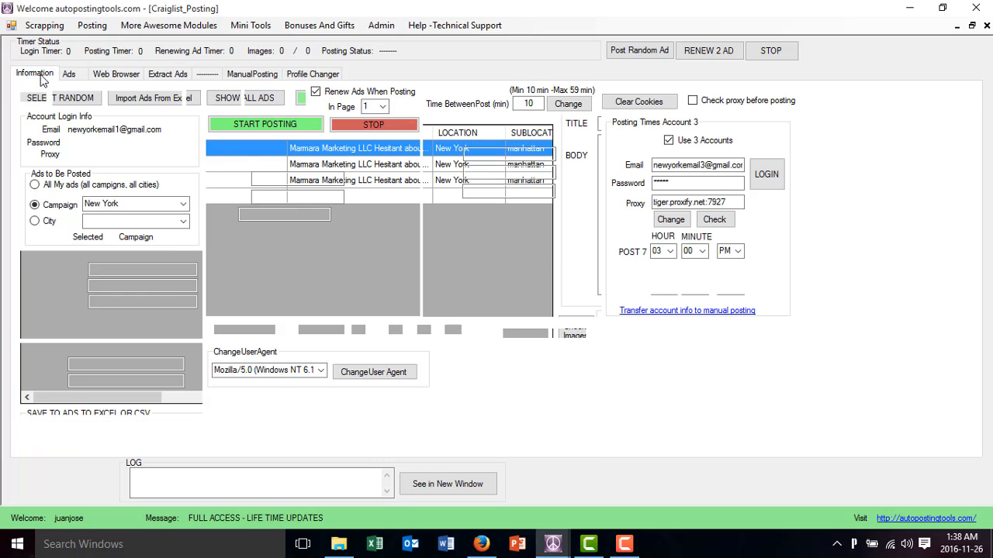
pyautogui.moveTo(297, 175); pyautogui.dragTo(232, 176)
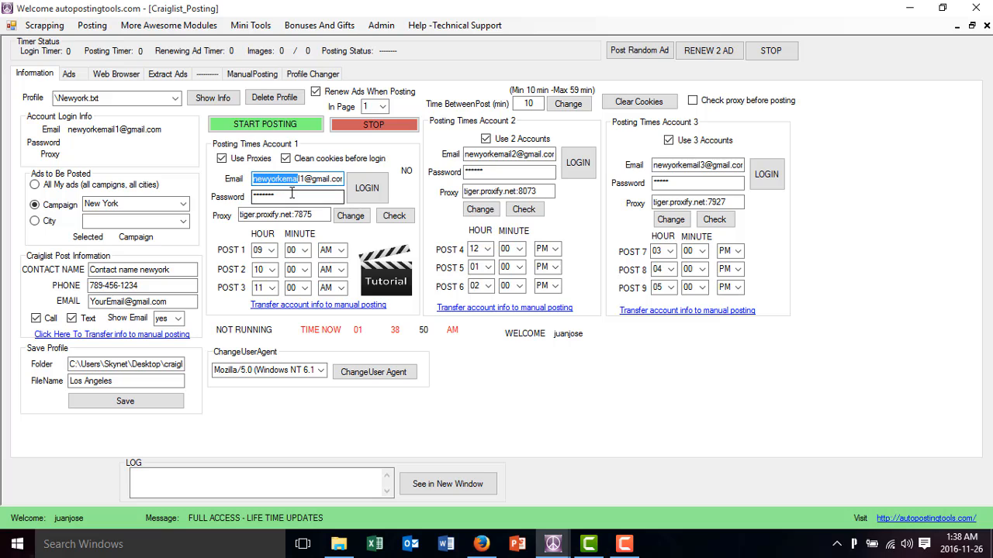
pyautogui.moveTo(509, 157); pyautogui.dragTo(455, 161)
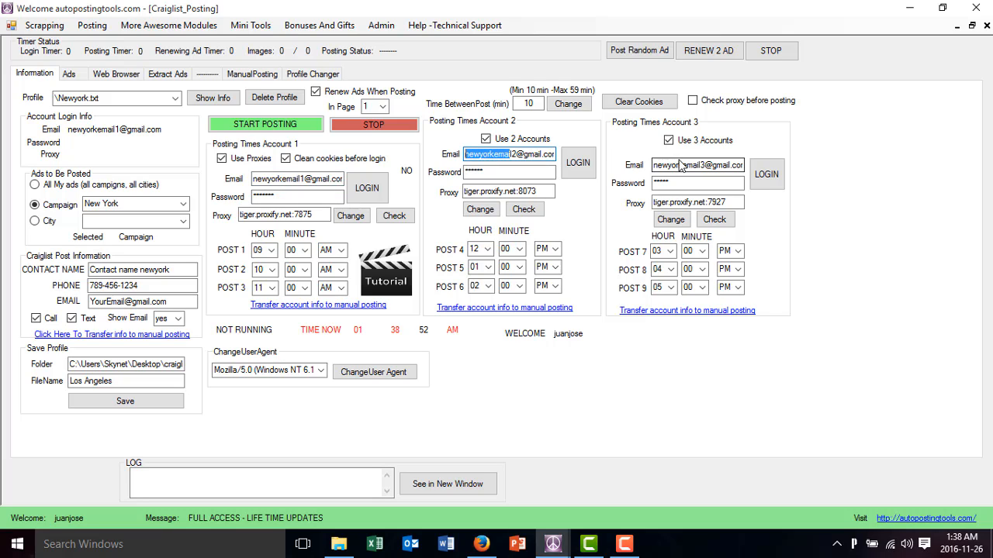
pyautogui.moveTo(697, 168); pyautogui.dragTo(643, 166)
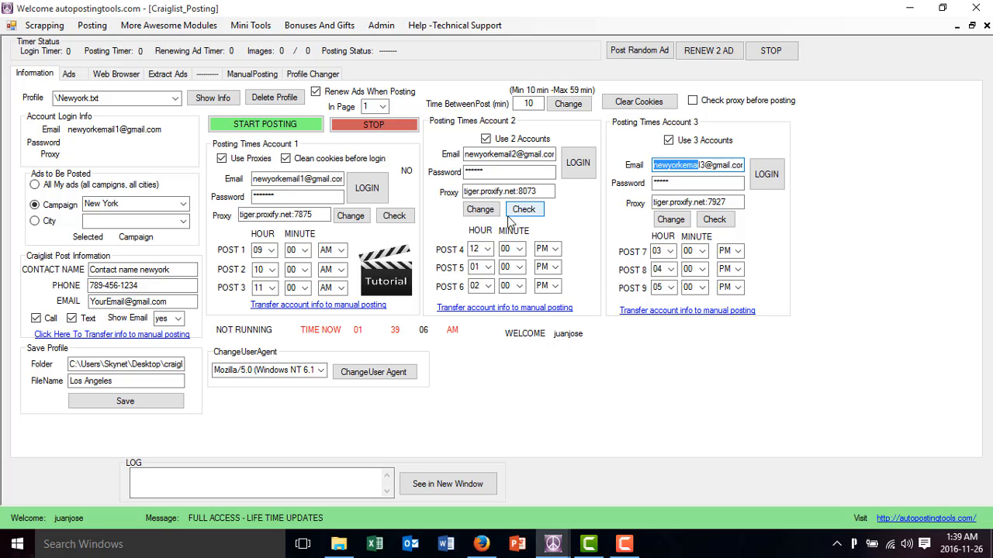
pyautogui.click(299, 78)
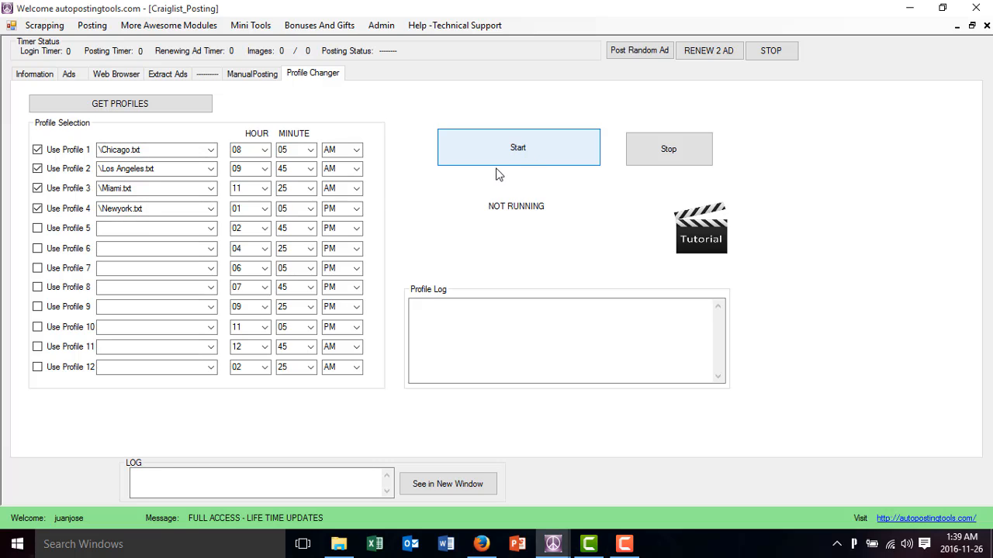
# Load the saved Chicago profile's information in place of the Newyork profile
pyautogui.click(35, 74)
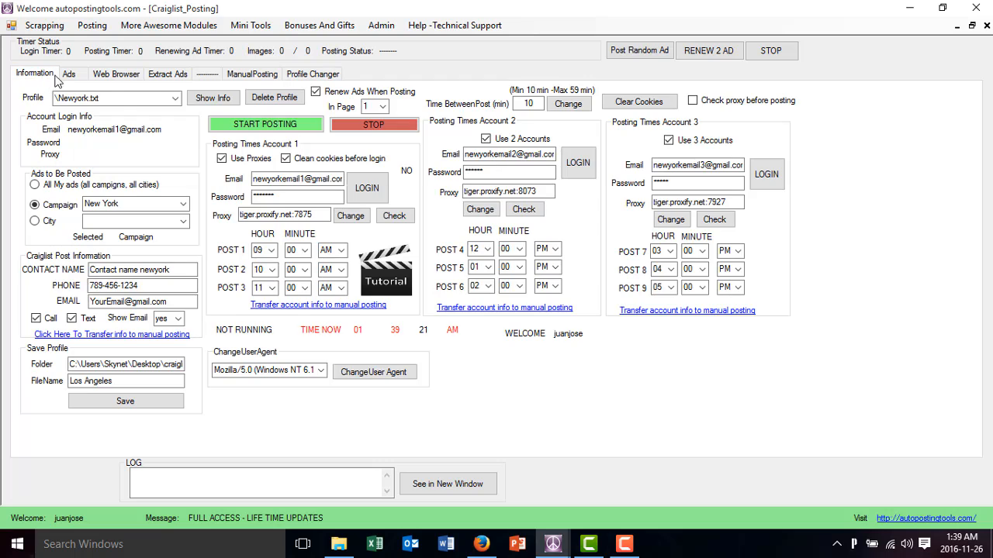
pyautogui.click(174, 99)
pyautogui.click(163, 118)
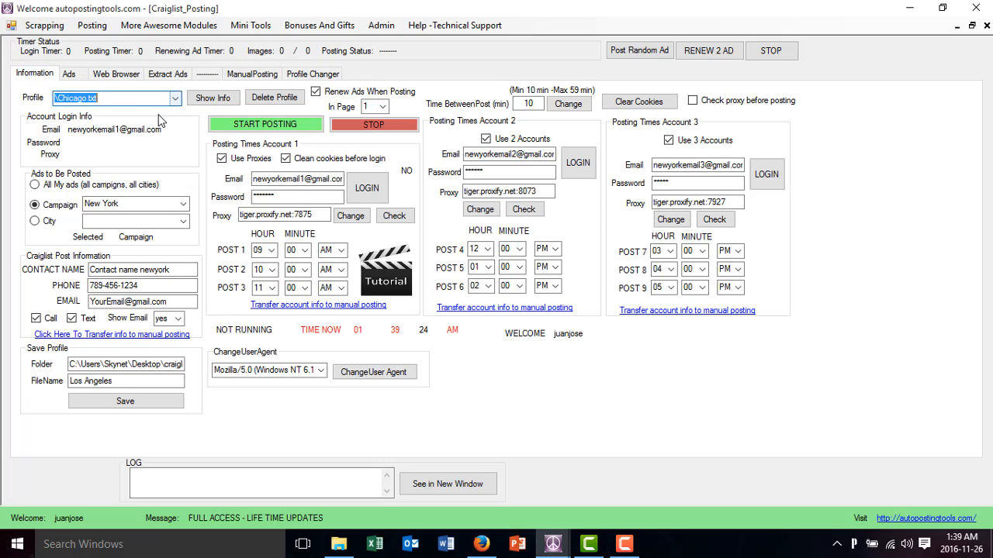
pyautogui.click(212, 98)
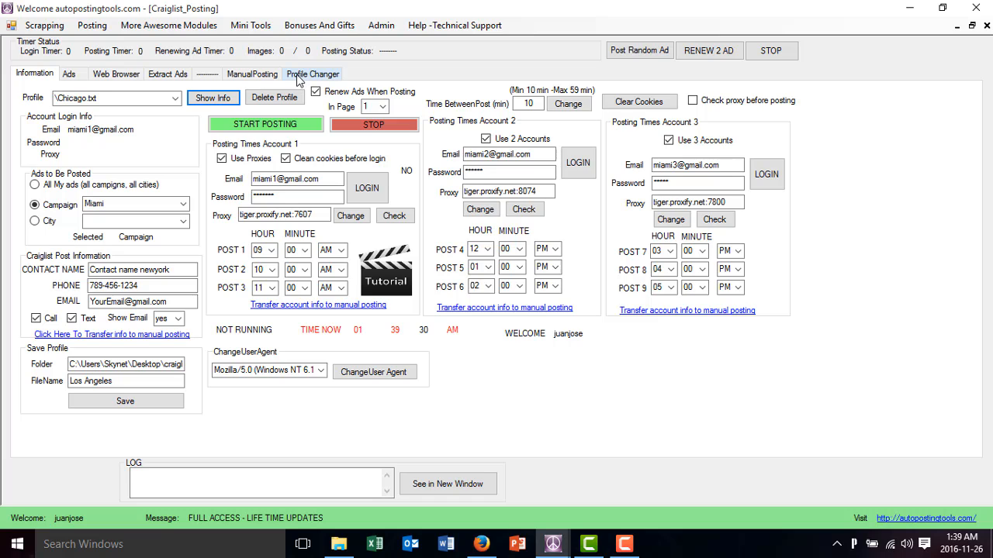
# Look over the list of saved profiles and the ads list, and return to the Profile Changer
pyautogui.click(174, 99)
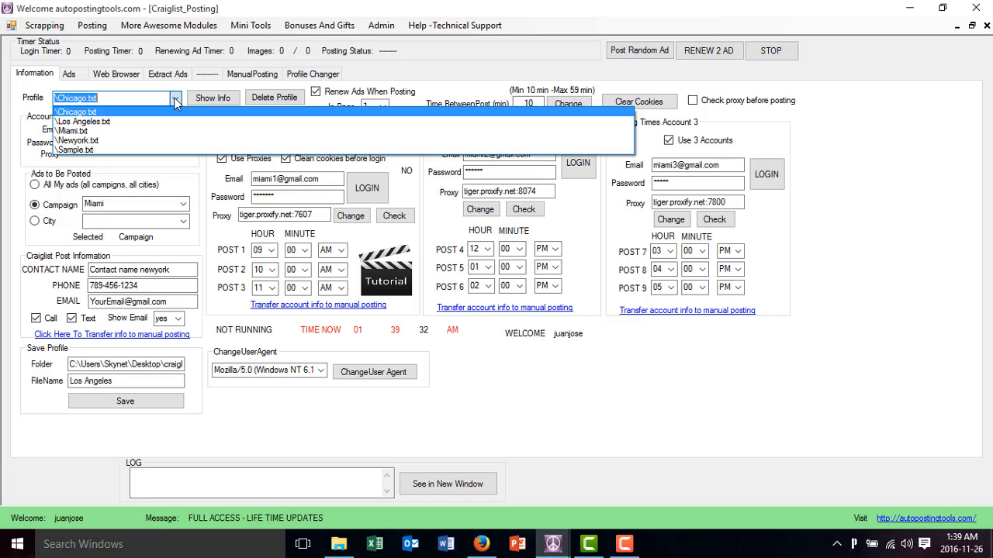
pyautogui.click(176, 97)
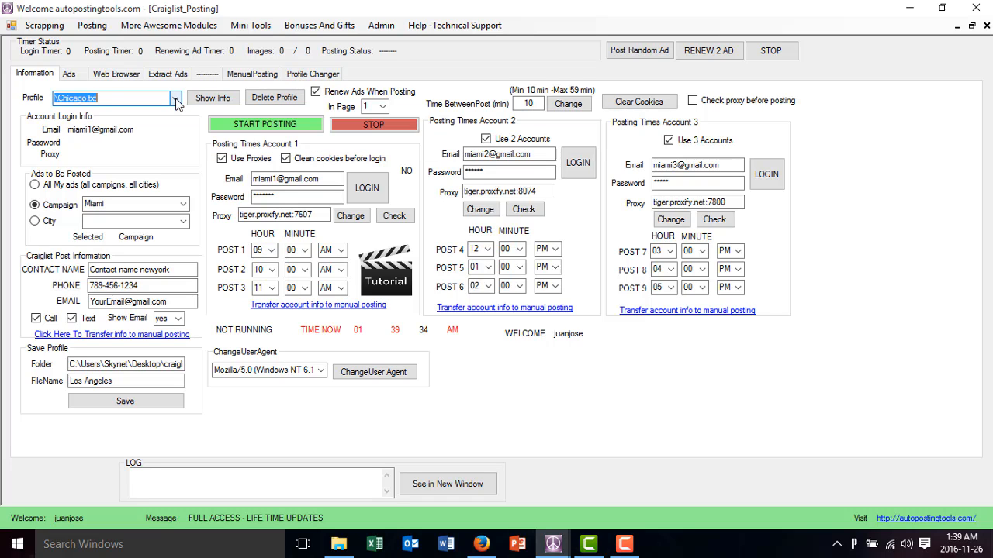
pyautogui.click(70, 75)
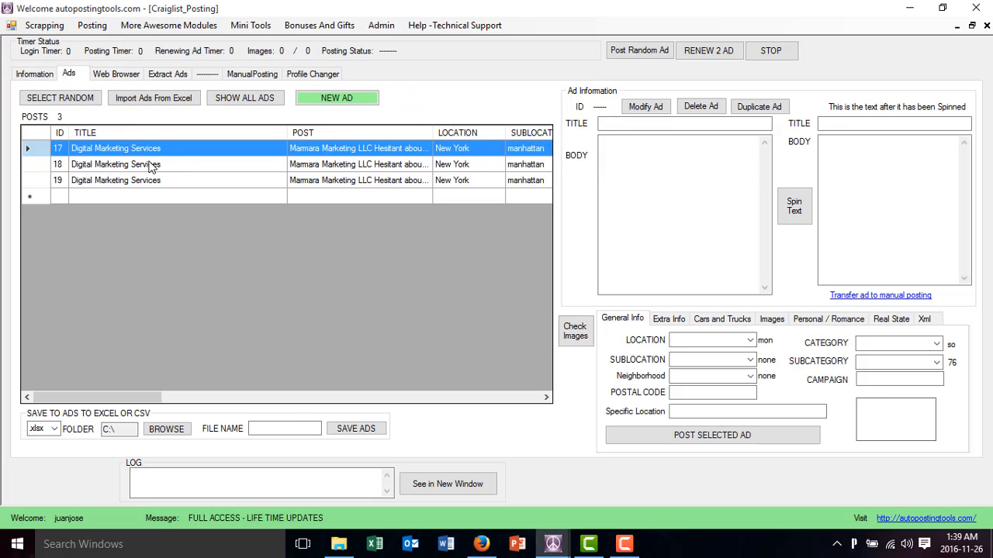
pyautogui.click(312, 74)
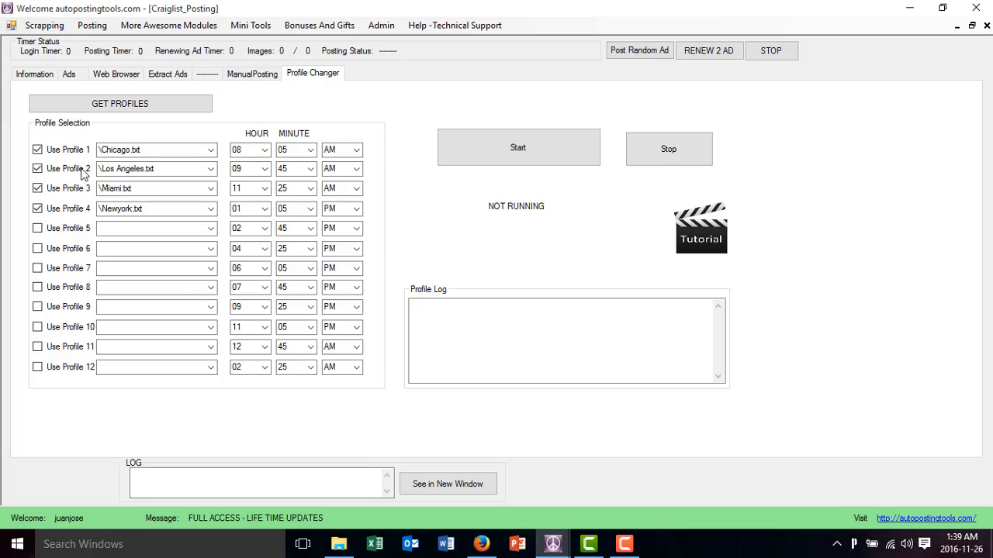
# Review the profiles available for slot 1, keep \Chicago.txt selected and check the slot's start hour
pyautogui.click(211, 151)
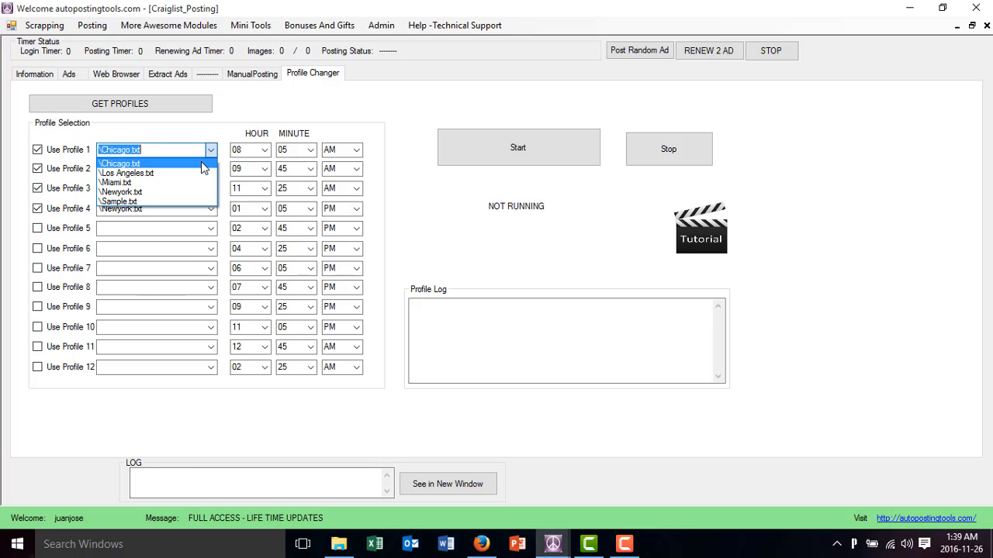
pyautogui.click(201, 163)
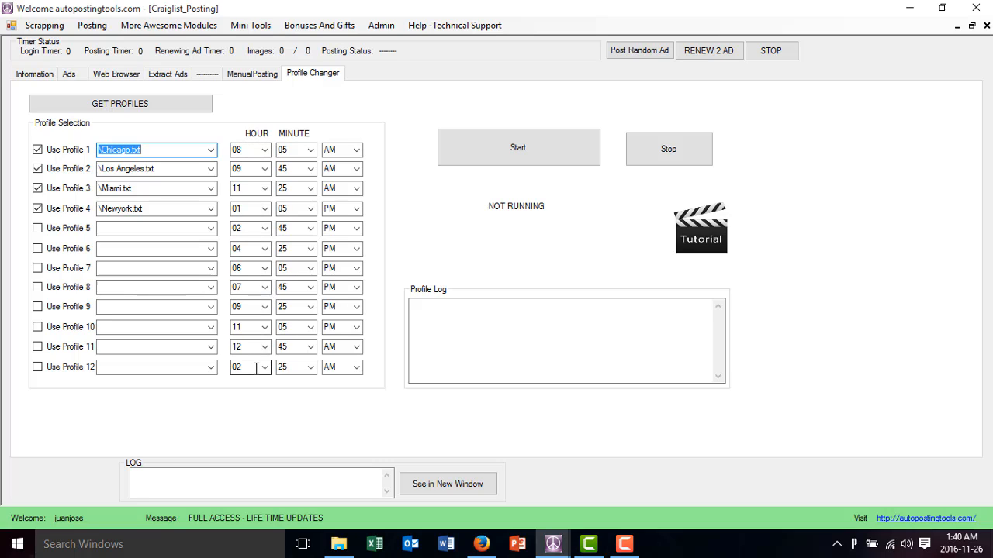
pyautogui.click(254, 150)
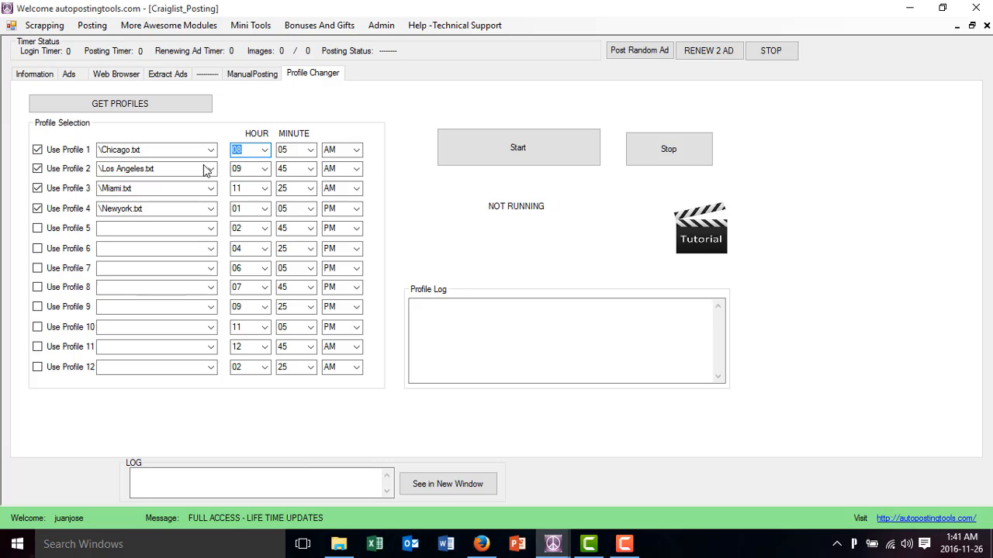
# Check slot 12's profile choice against slot 1's start hour and profile, and glance at the ads list before returning to the Profile Changer
pyautogui.click(184, 368)
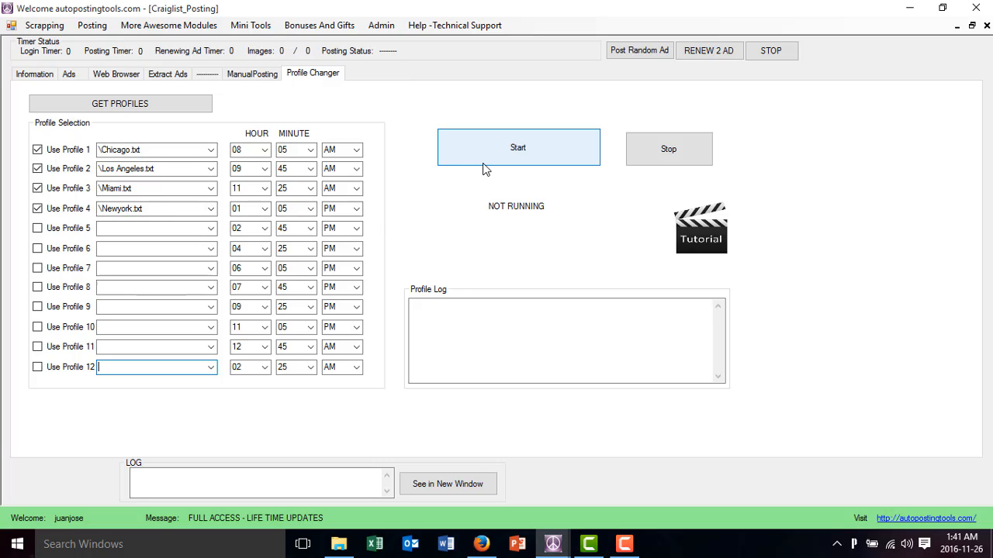
pyautogui.click(244, 151)
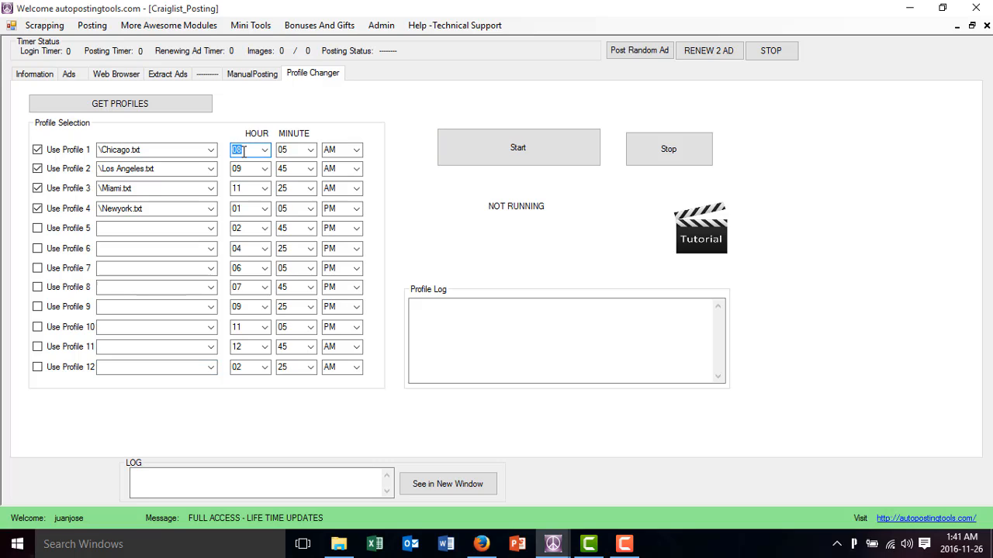
pyautogui.click(167, 153)
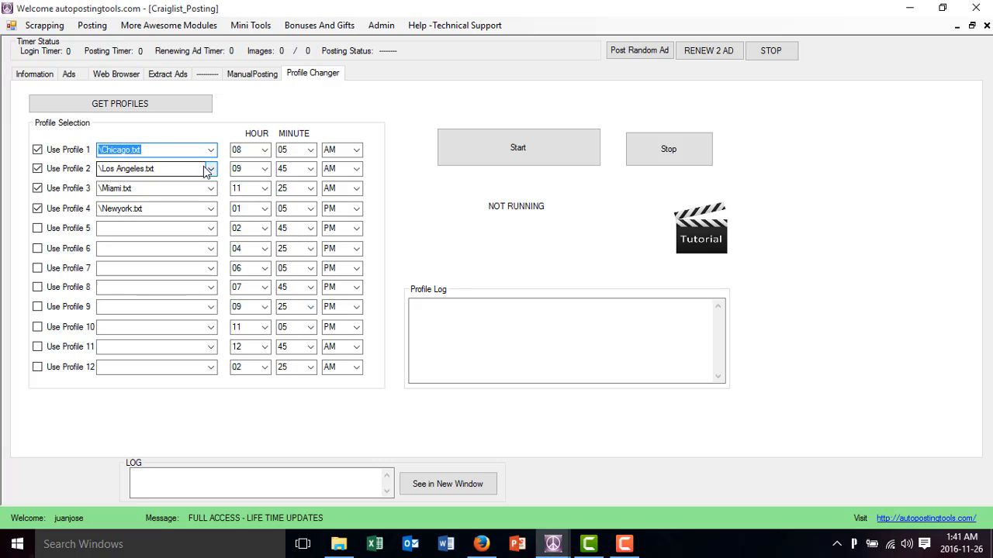
pyautogui.click(69, 72)
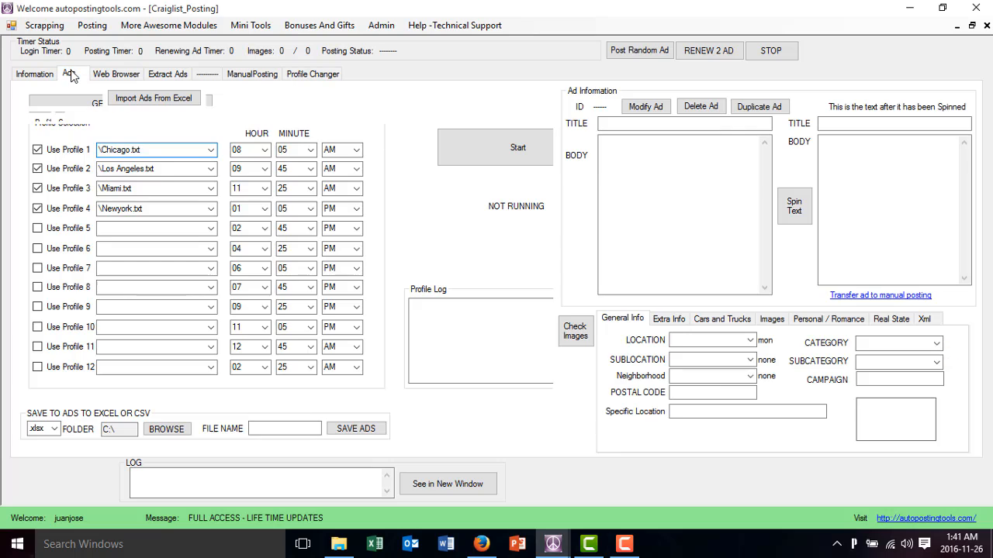
pyautogui.click(296, 73)
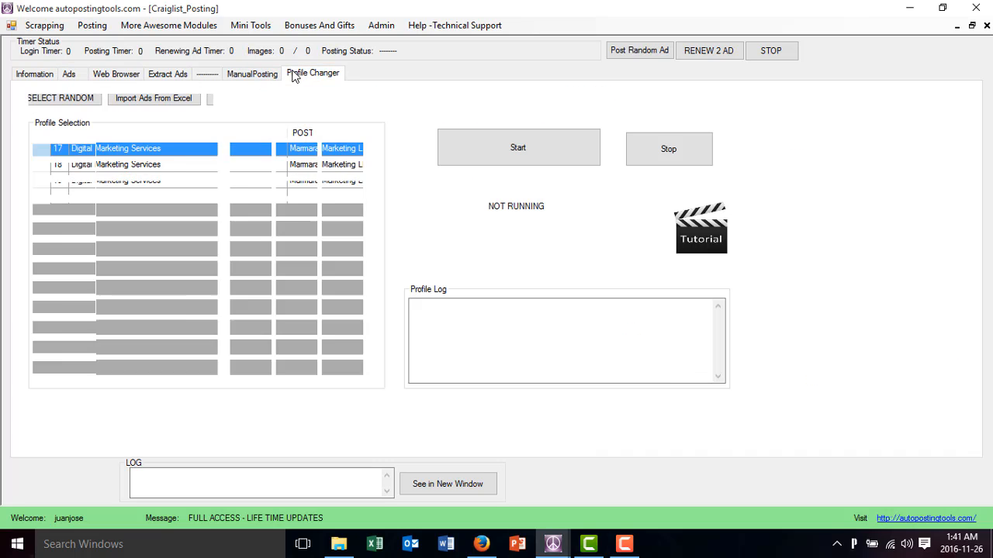